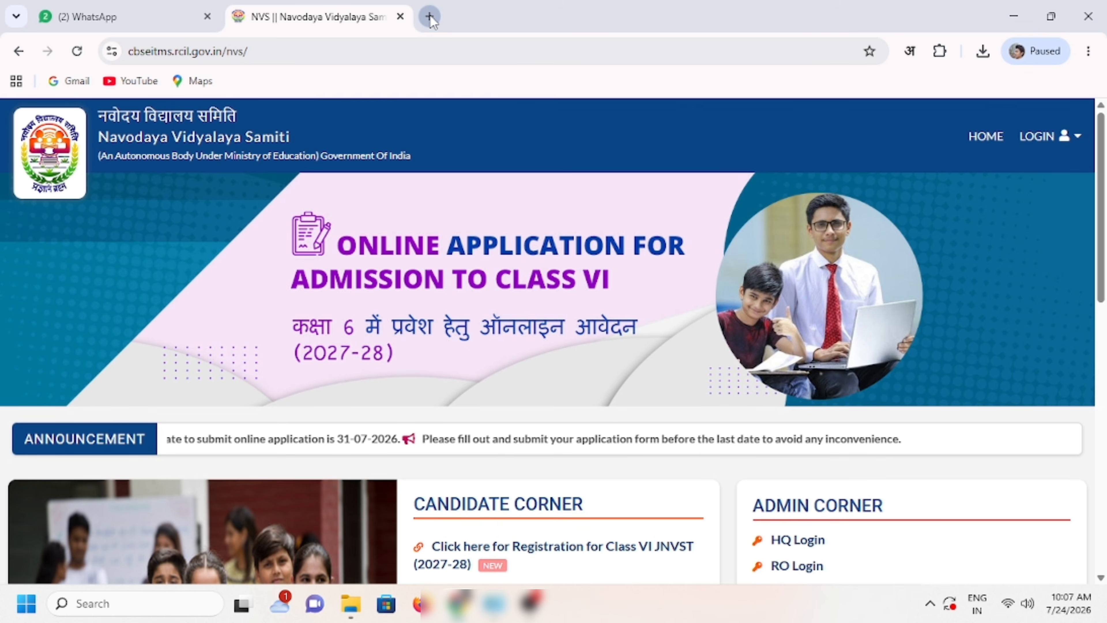
Step: Search Yahoo for 'Navodaya Online' in a new browser tab
click(430, 16)
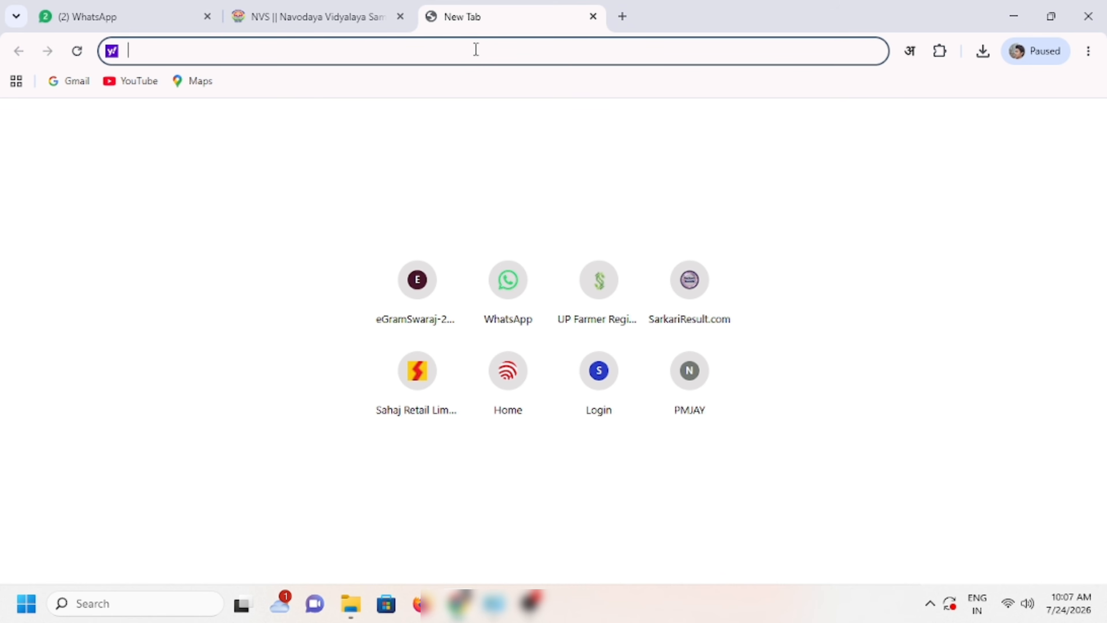
text(Navodaya )
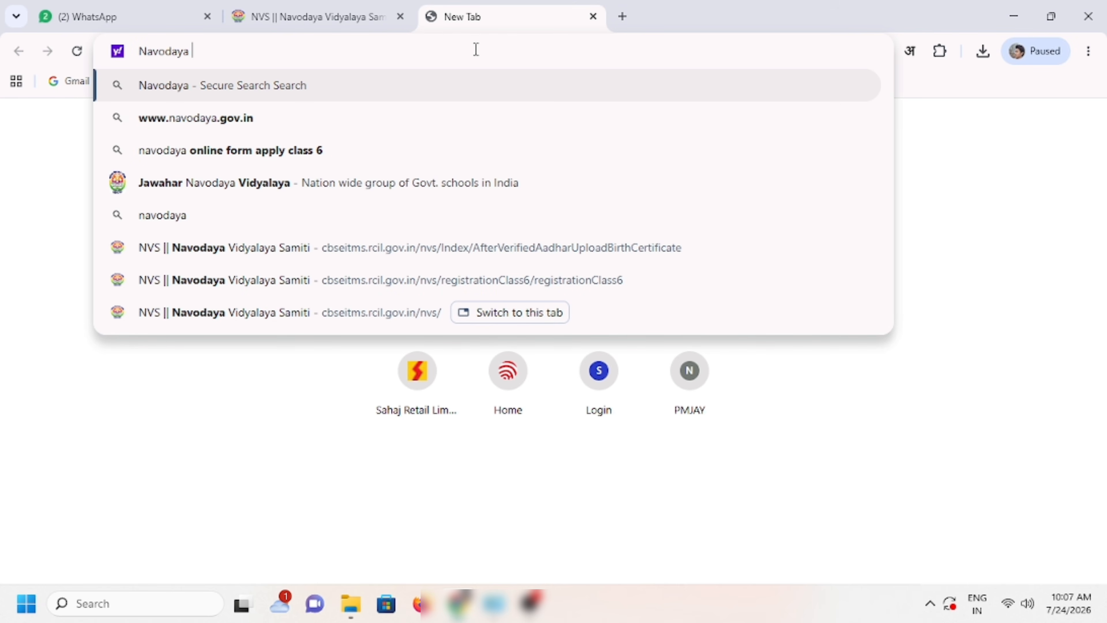
text(On;)
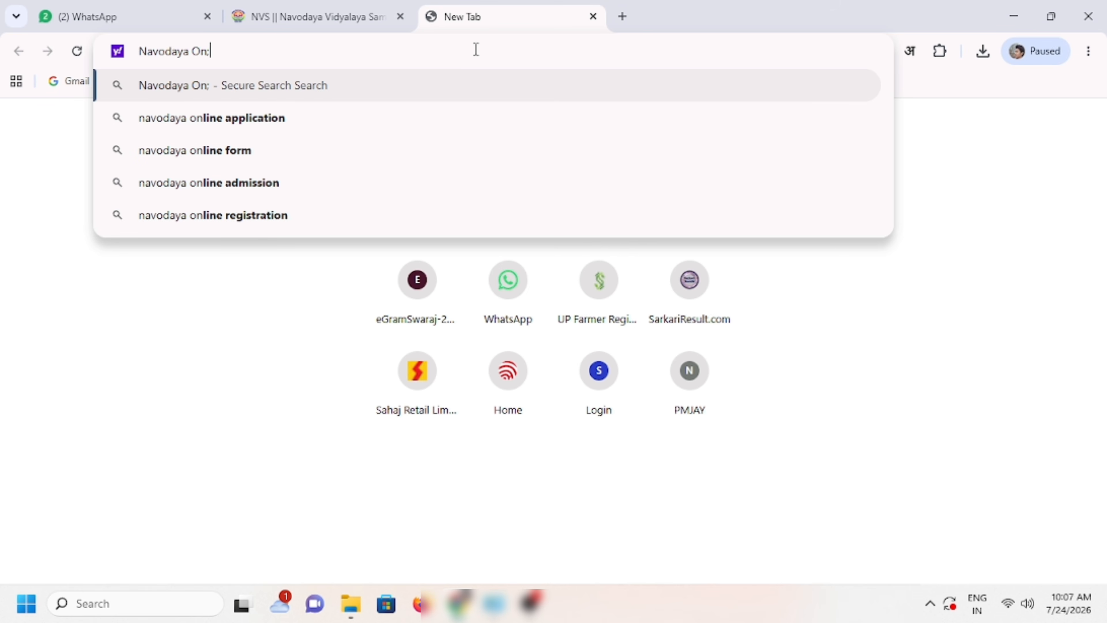
key(BackSpace)
text(line)
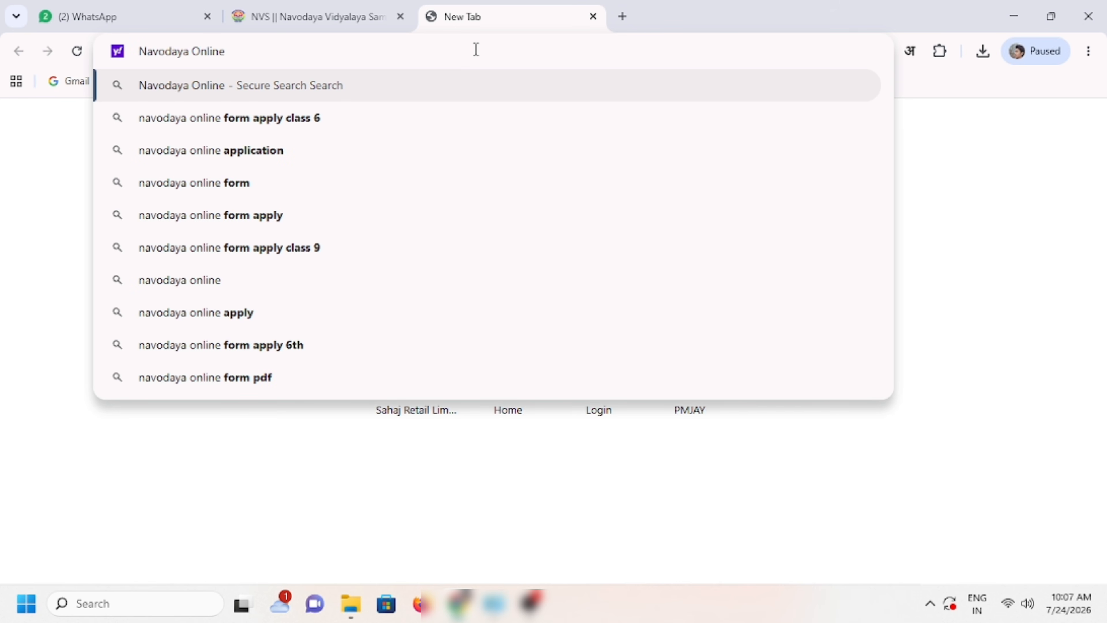
key(Return)
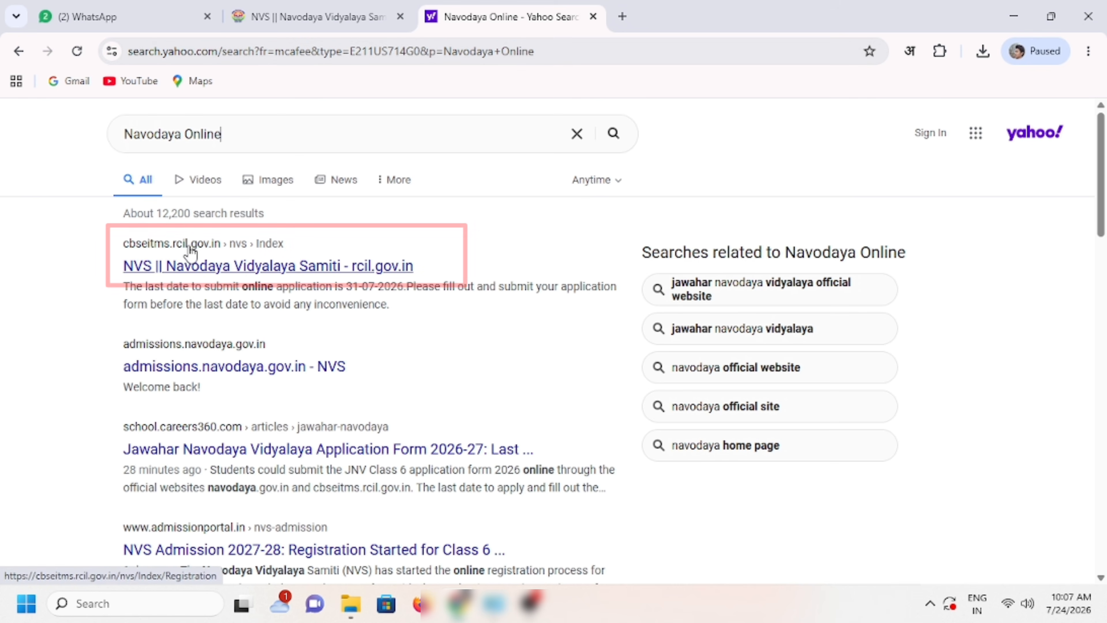
Step: Open the NVS || Navodaya Vidyalaya Samiti result and close the older duplicate portal tab
click(255, 267)
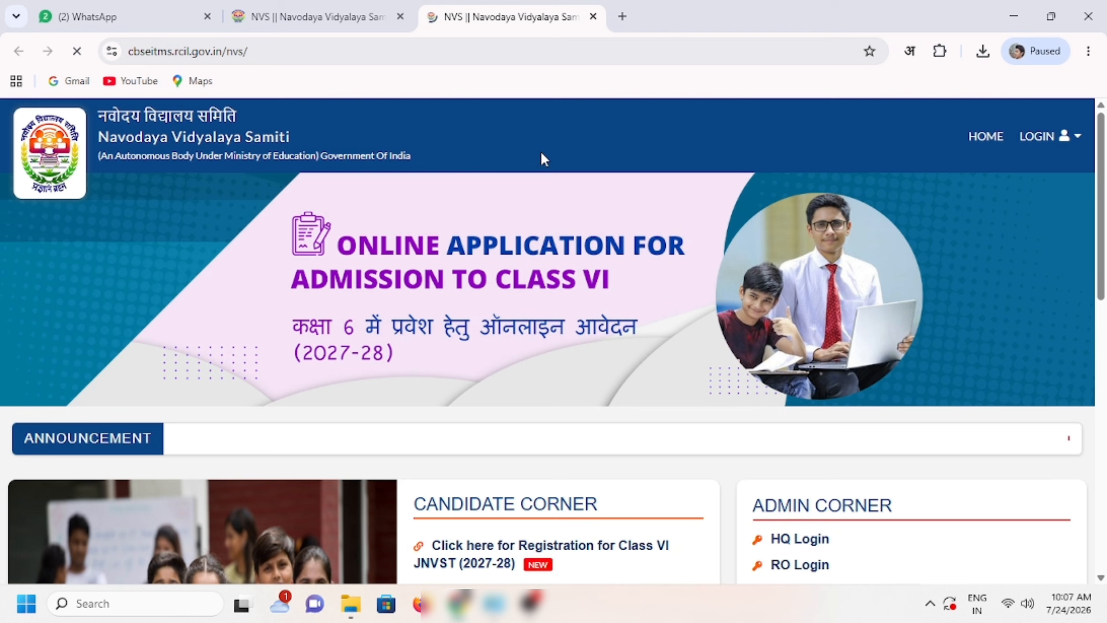
click(400, 17)
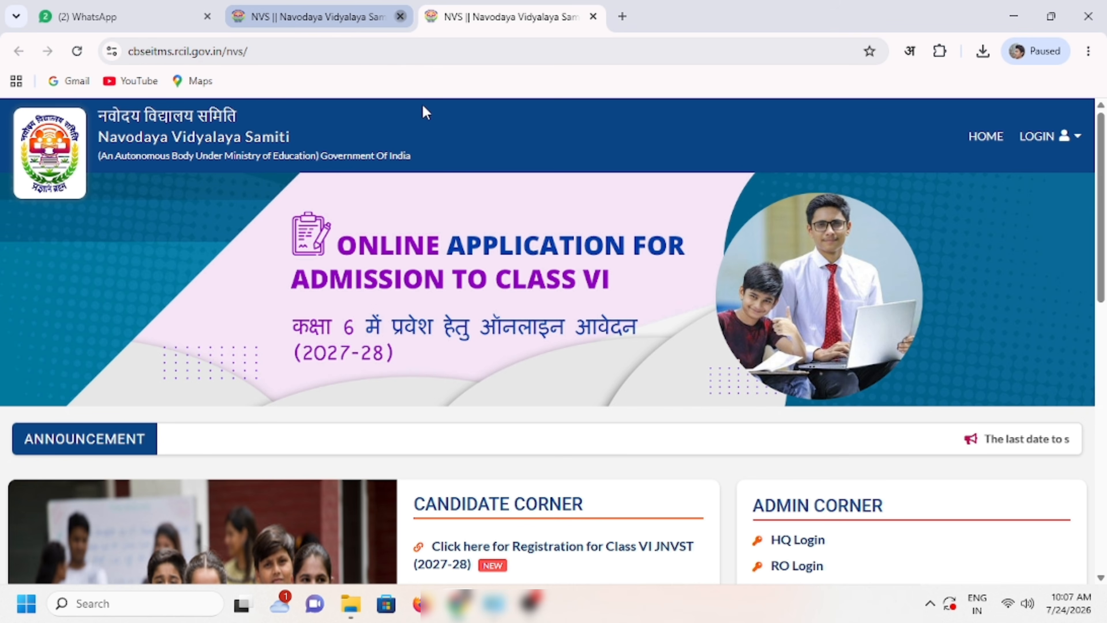
scroll(648, 306, down, 6)
scroll(629, 338, up, 8)
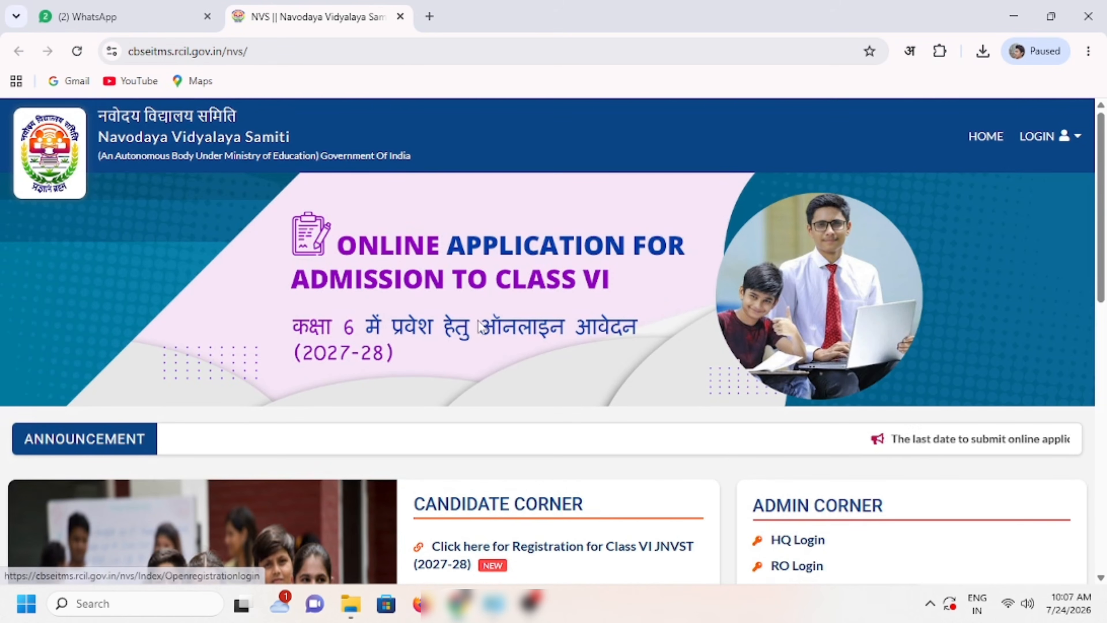
scroll(562, 362, down, 3)
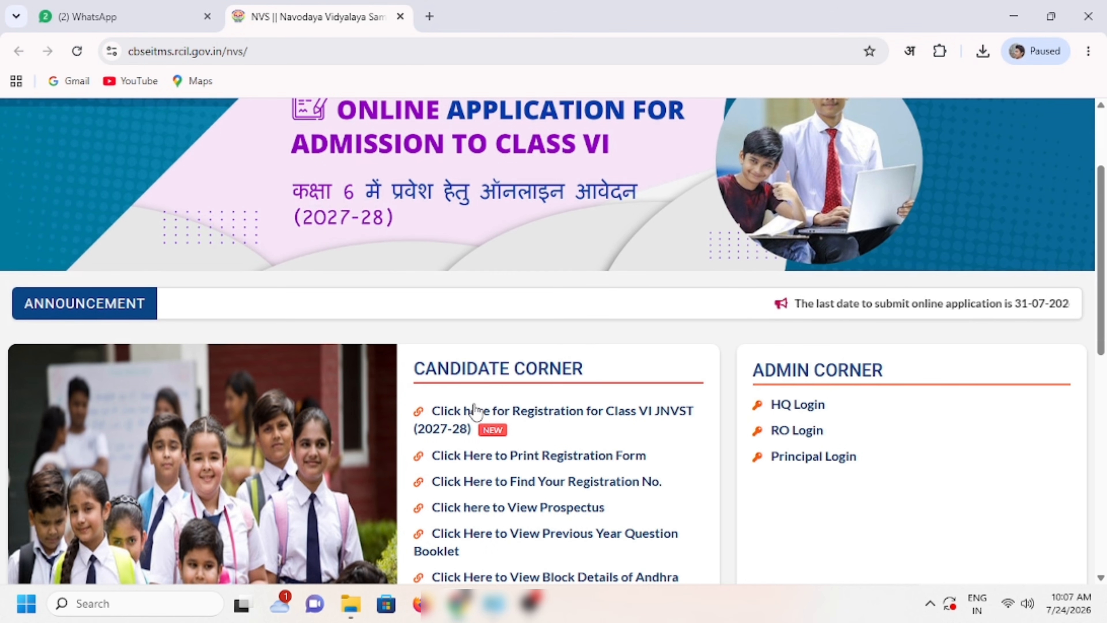
Step: Highlight the Candidate Corner heading and the 31-07-2026 last-date announcement
drag(416, 366, 564, 369)
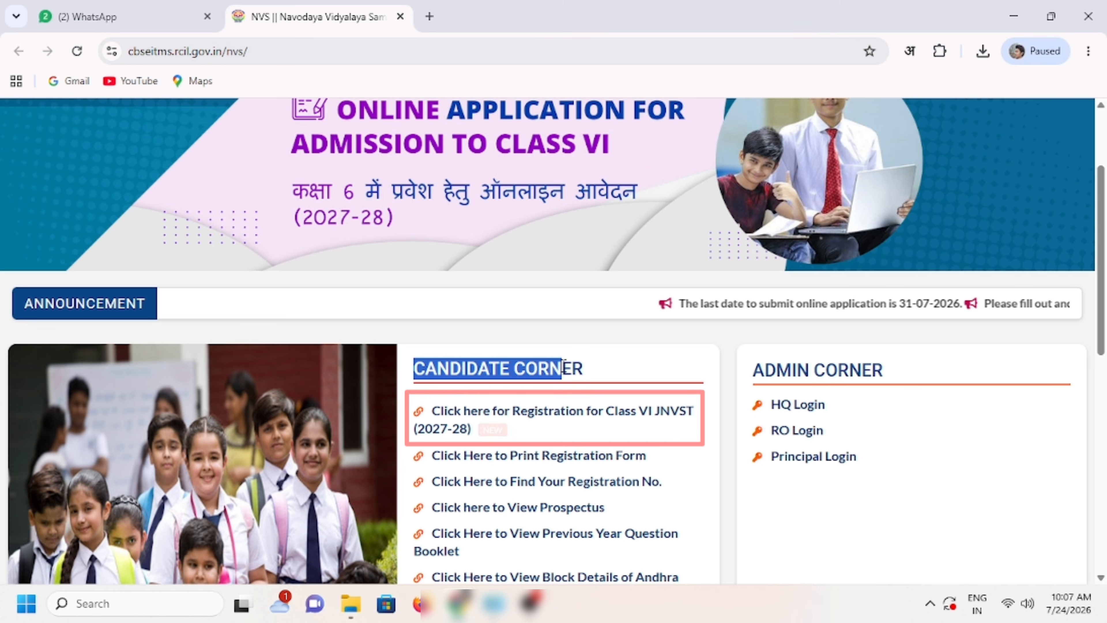
click(610, 370)
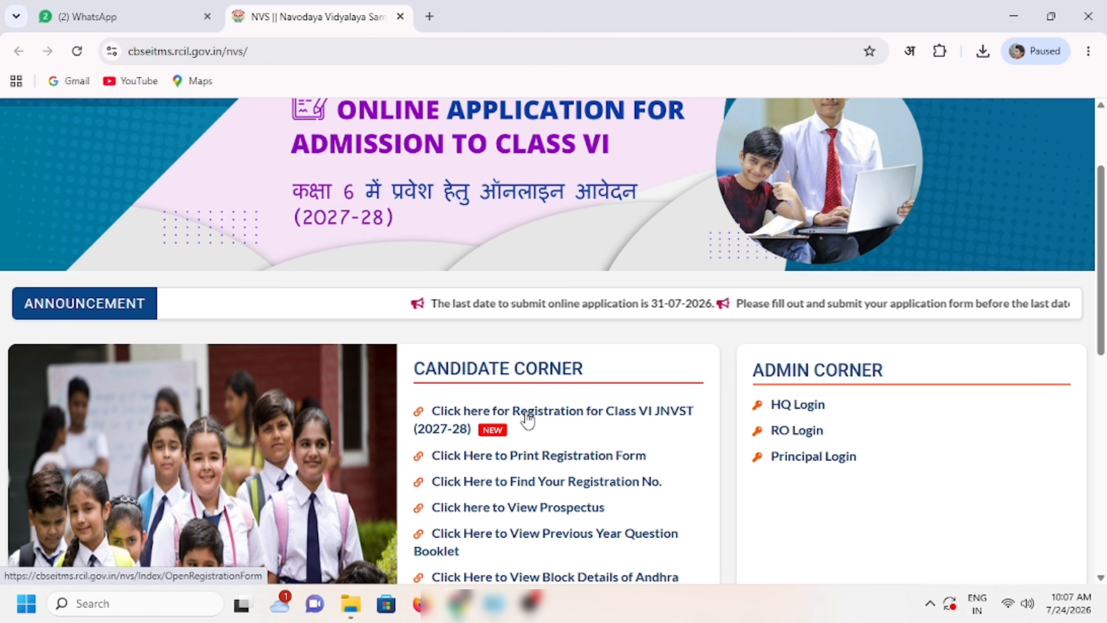
drag(392, 303, 672, 307)
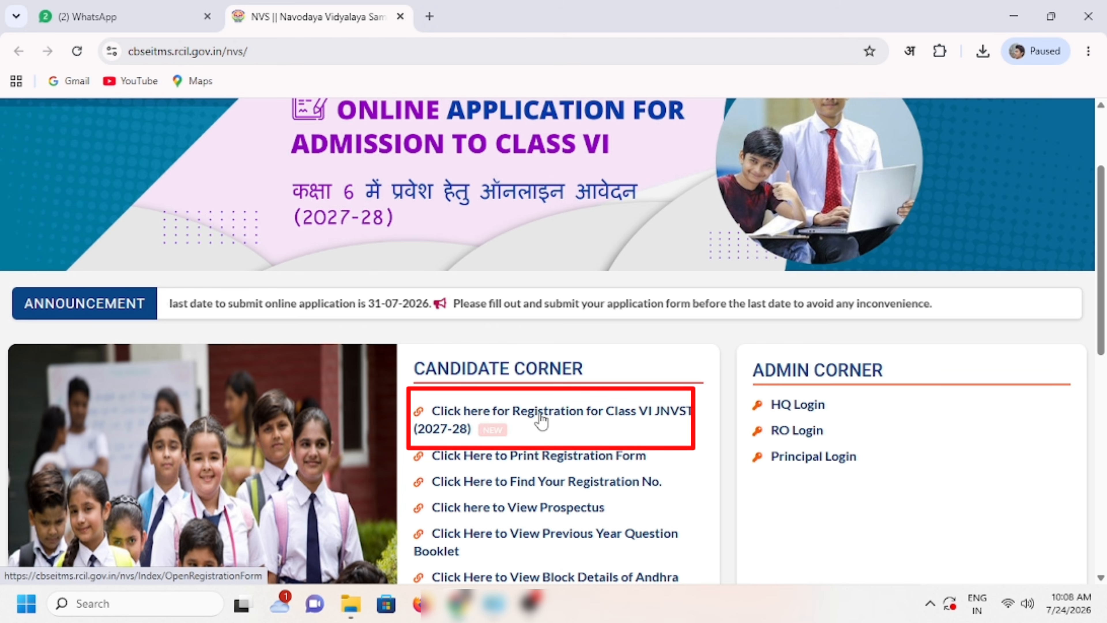
Step: Open the Class VI JNVST registration form and declare the candidate eligible with Yes
click(538, 418)
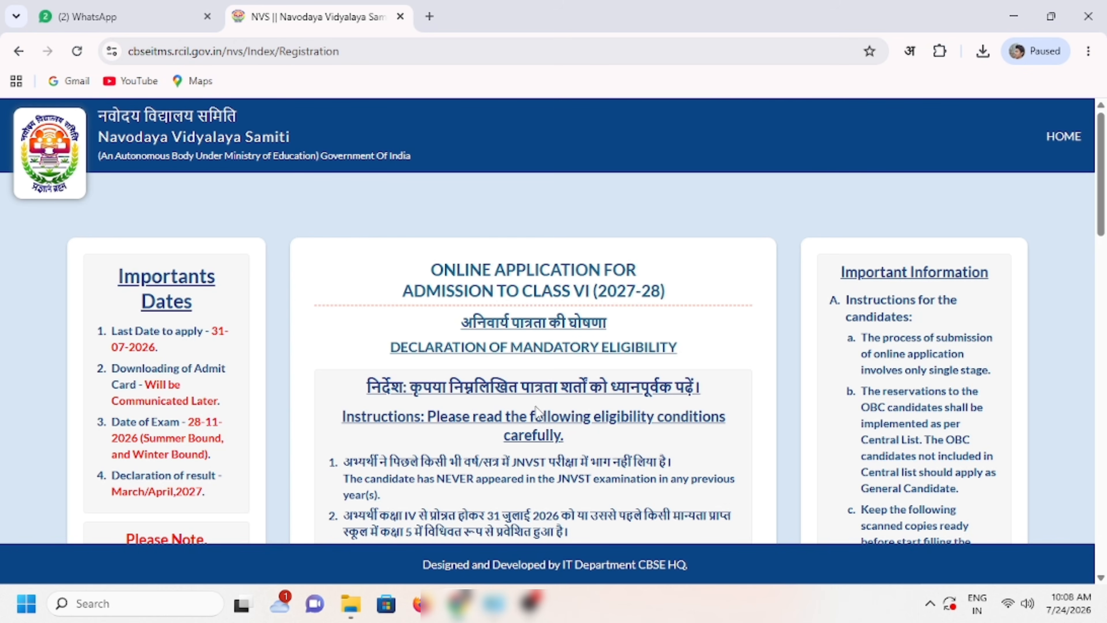
scroll(698, 341, down, 6)
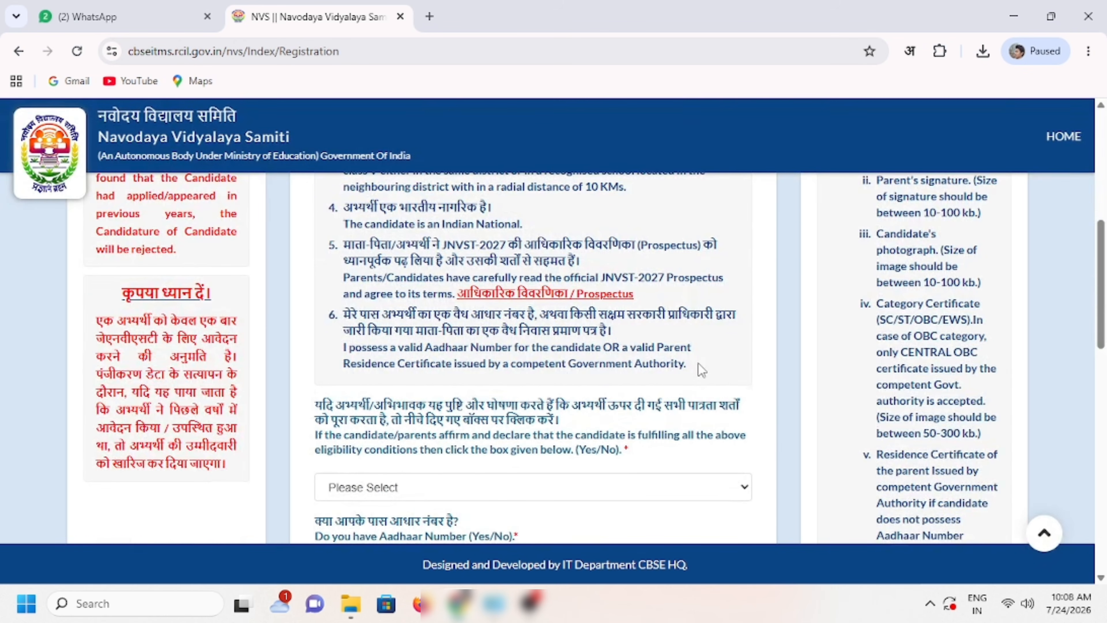
scroll(699, 369, up, 8)
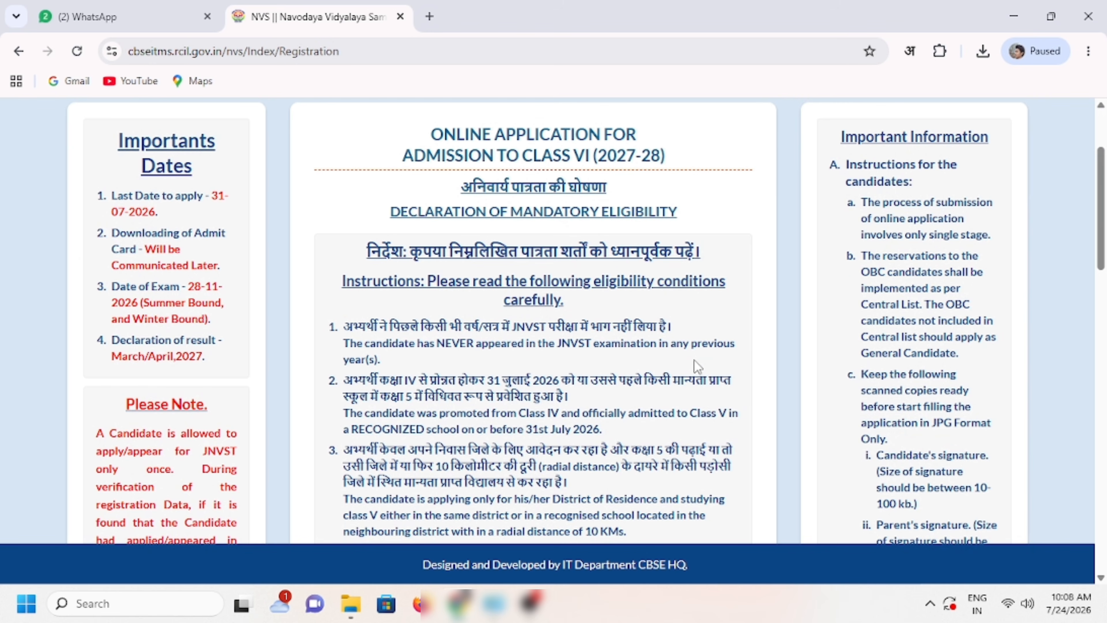
scroll(698, 366, down, 7)
drag(315, 269, 689, 273)
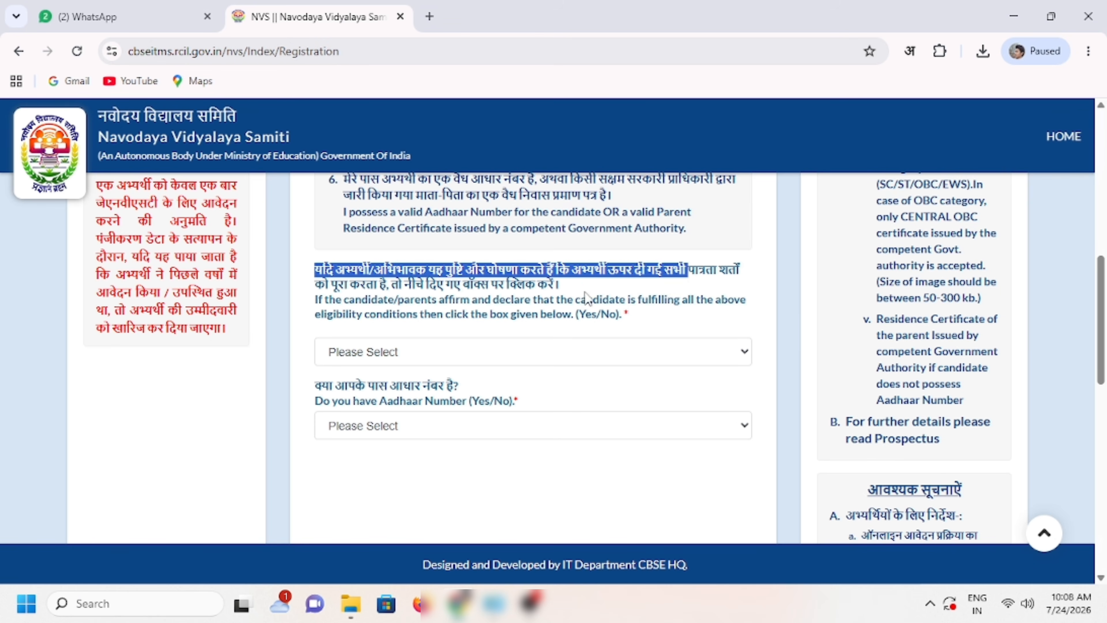
click(565, 288)
click(379, 357)
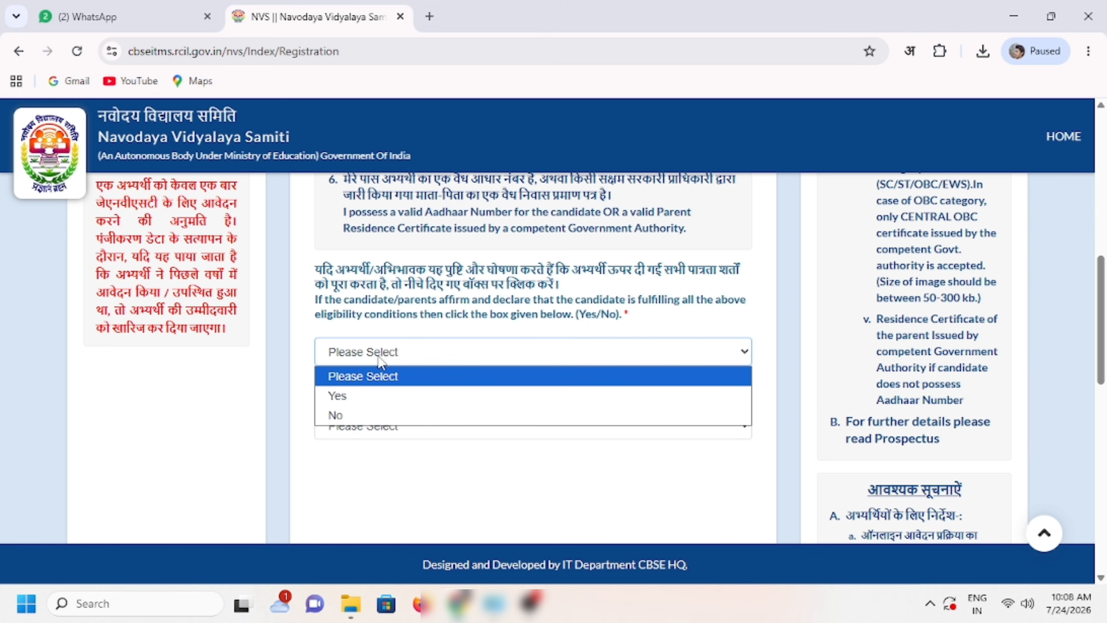
click(374, 397)
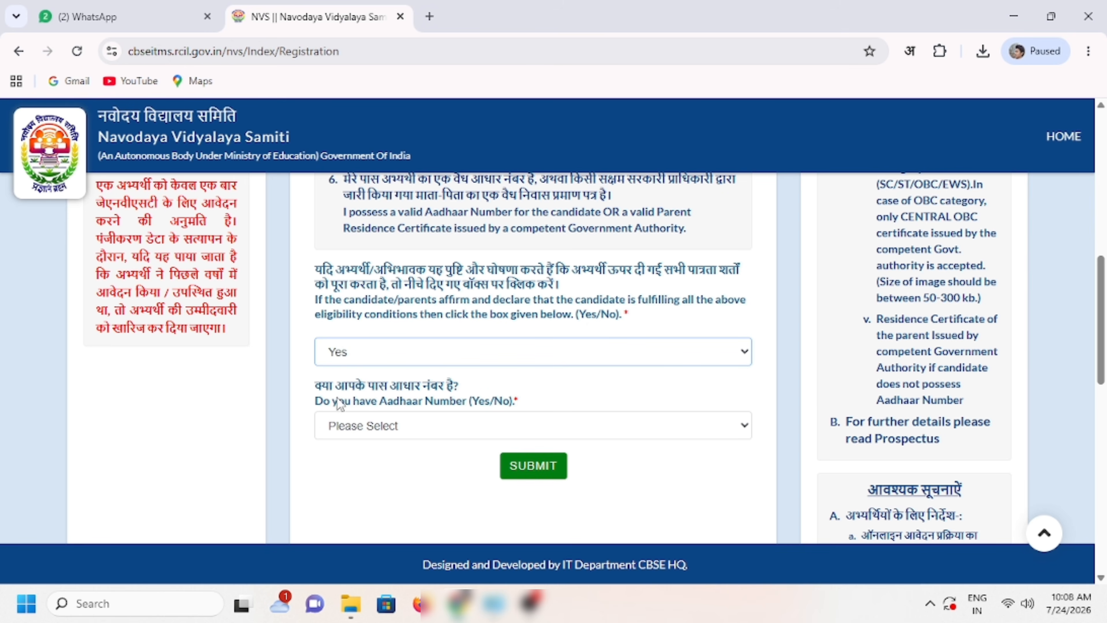
Step: Answer No to having an Aadhaar number, after briefly choosing Yes
drag(315, 390, 488, 384)
click(488, 383)
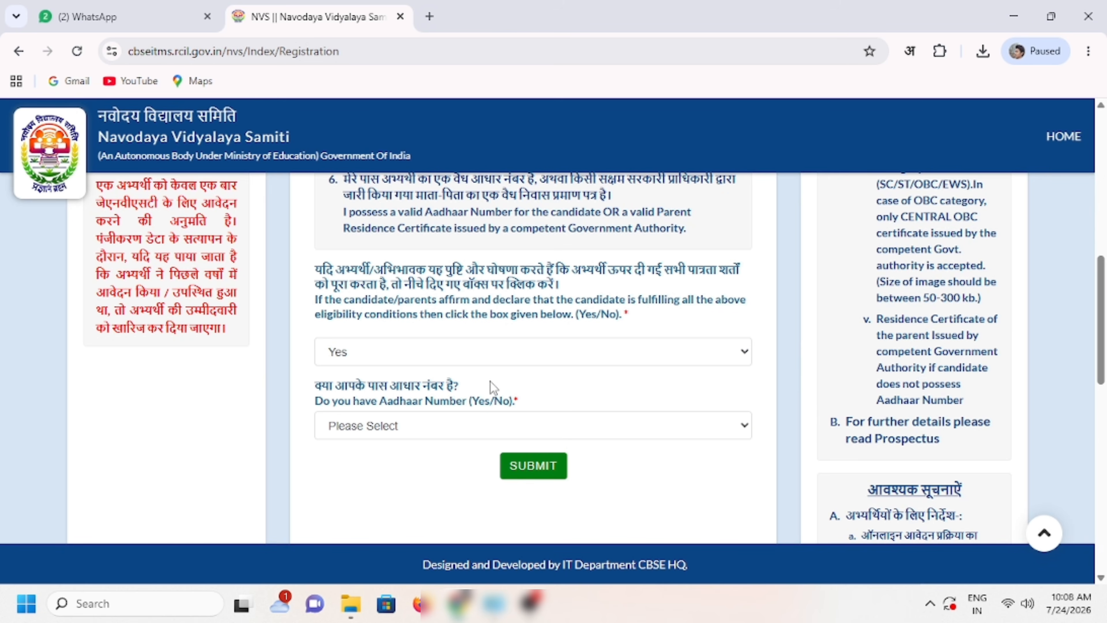
scroll(492, 388, down, 3)
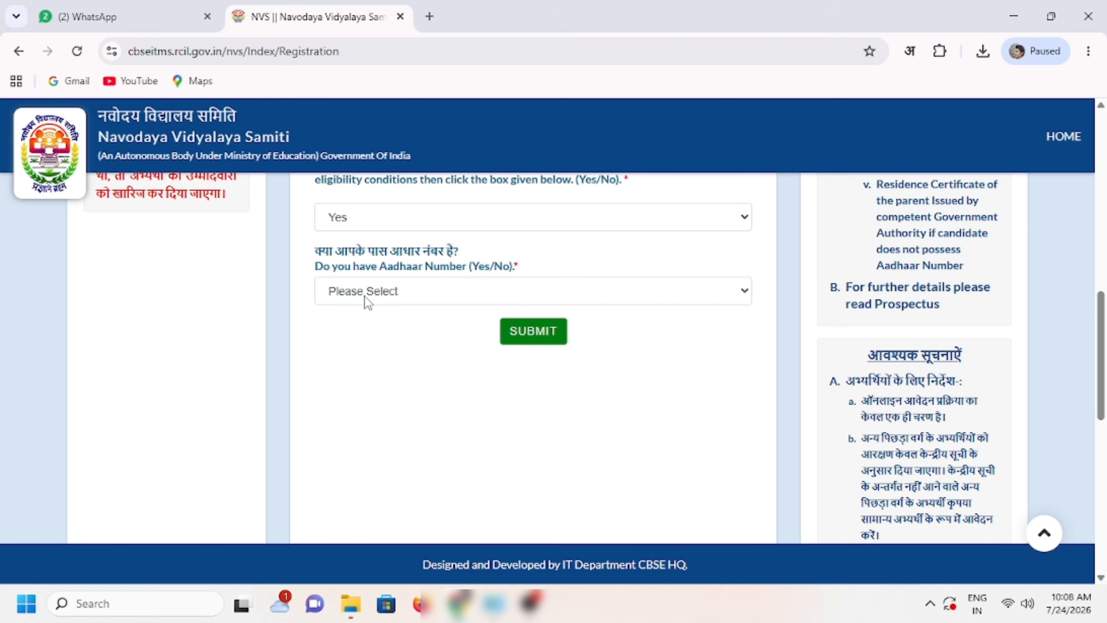
click(364, 296)
click(371, 333)
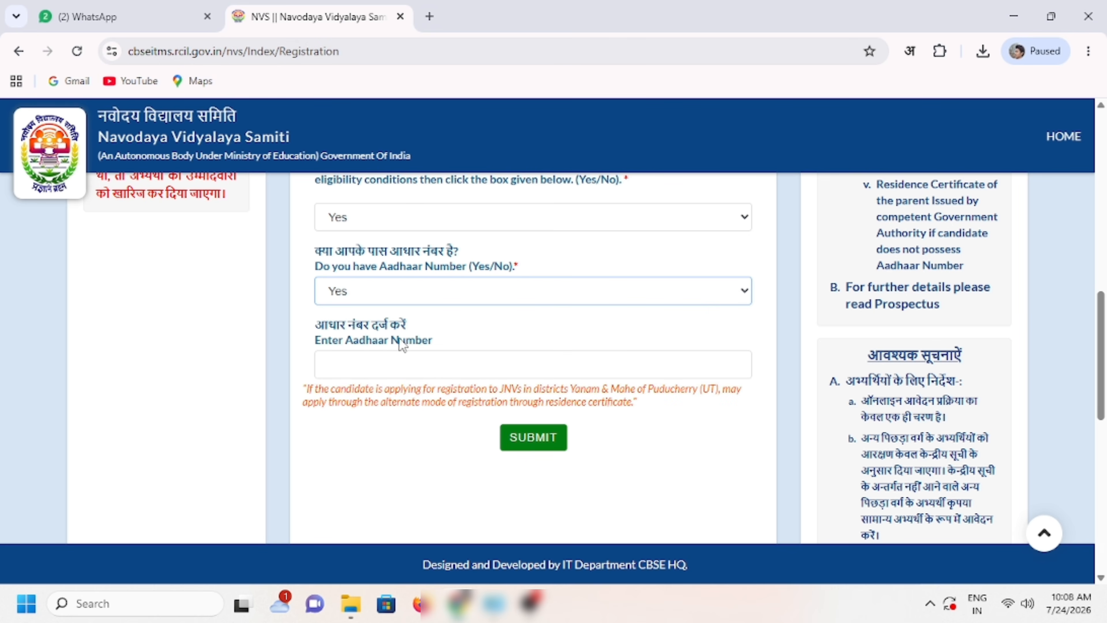
click(395, 356)
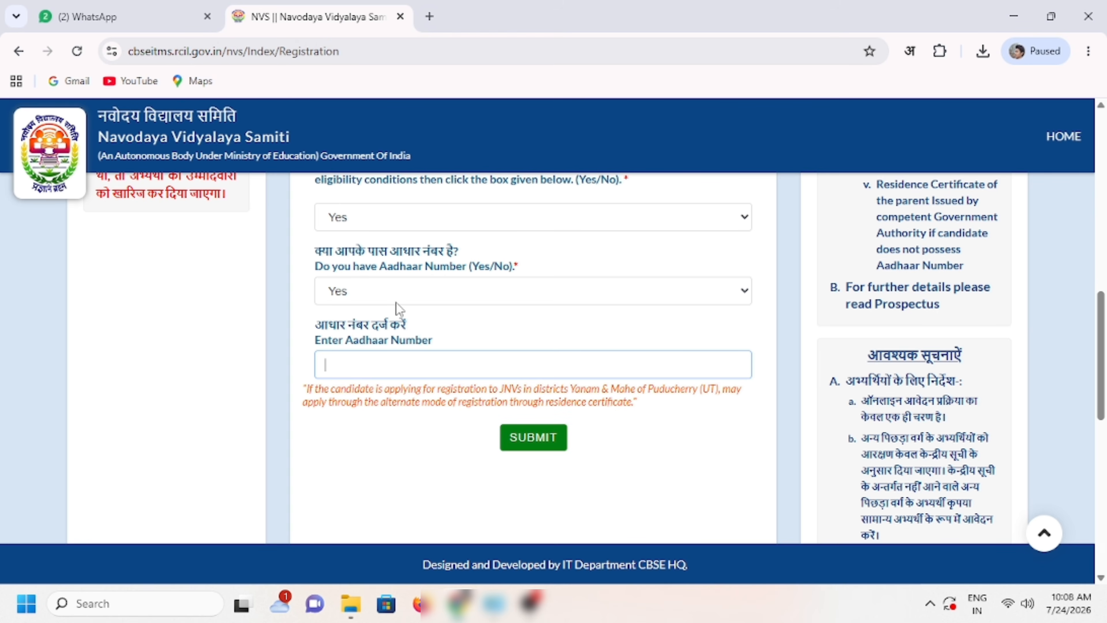
click(385, 293)
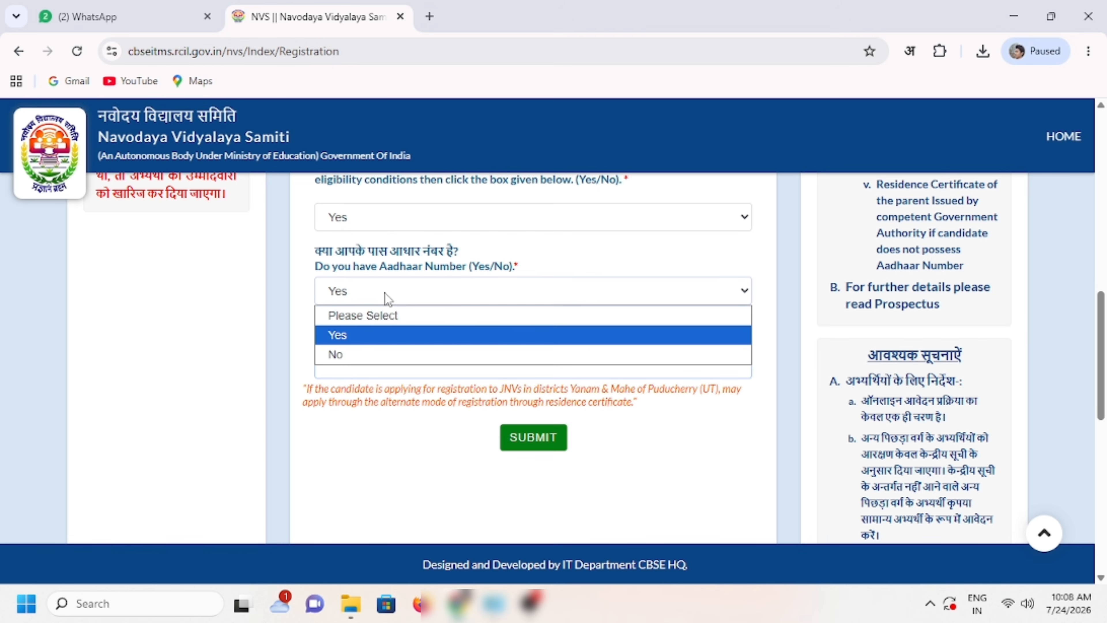
click(372, 356)
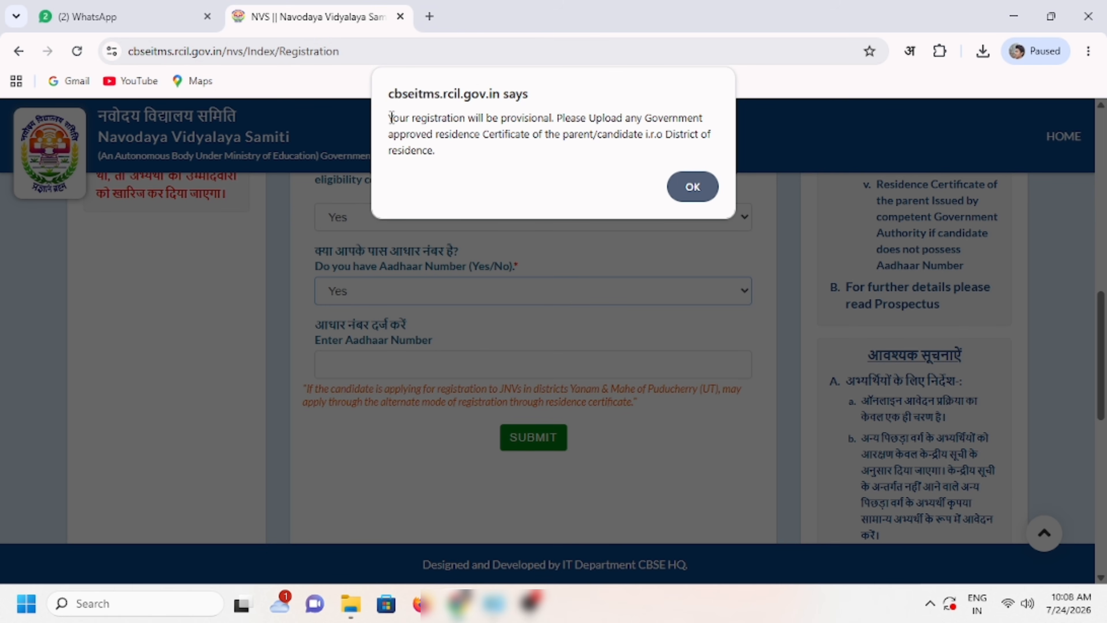
Step: Dismiss the provisional registration notice and highlight the 50-300 KB certificate size requirement
drag(392, 118, 689, 129)
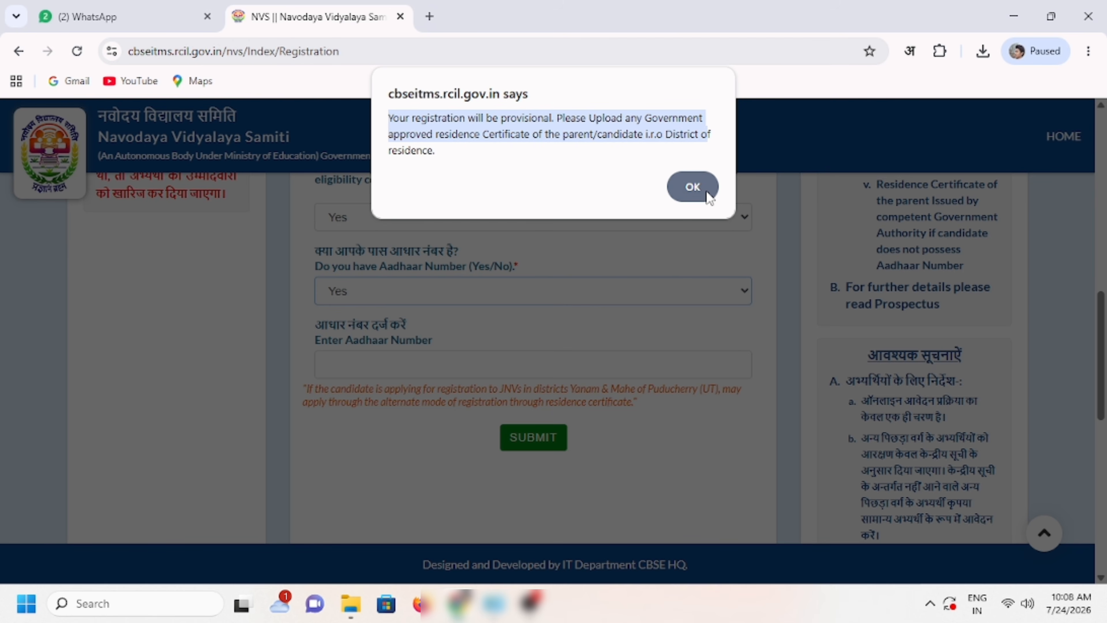
click(693, 187)
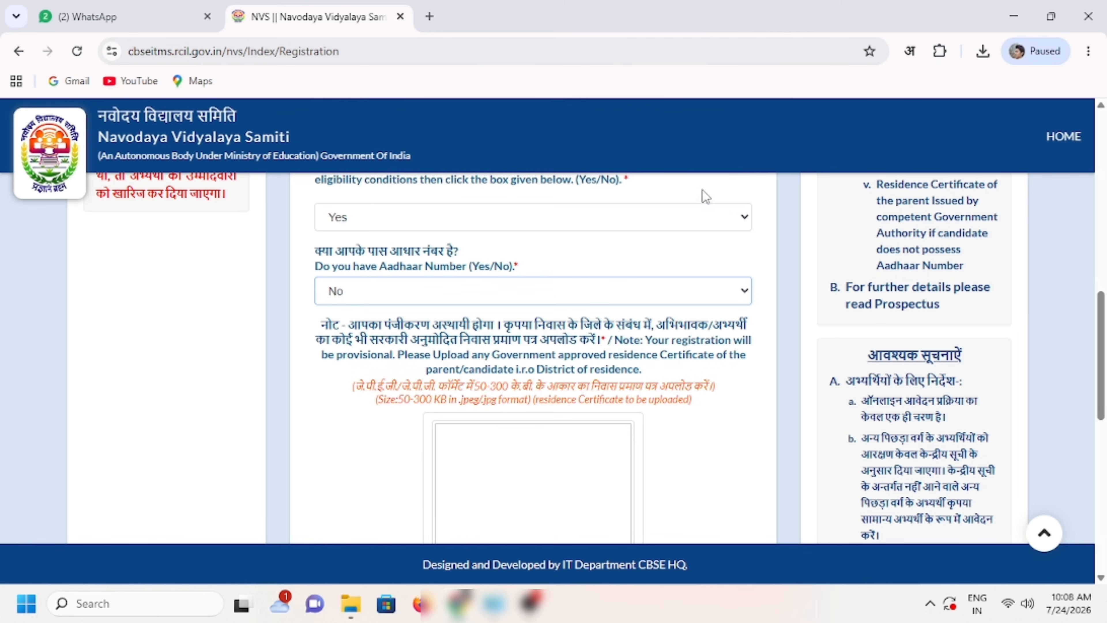
scroll(501, 392, down, 3)
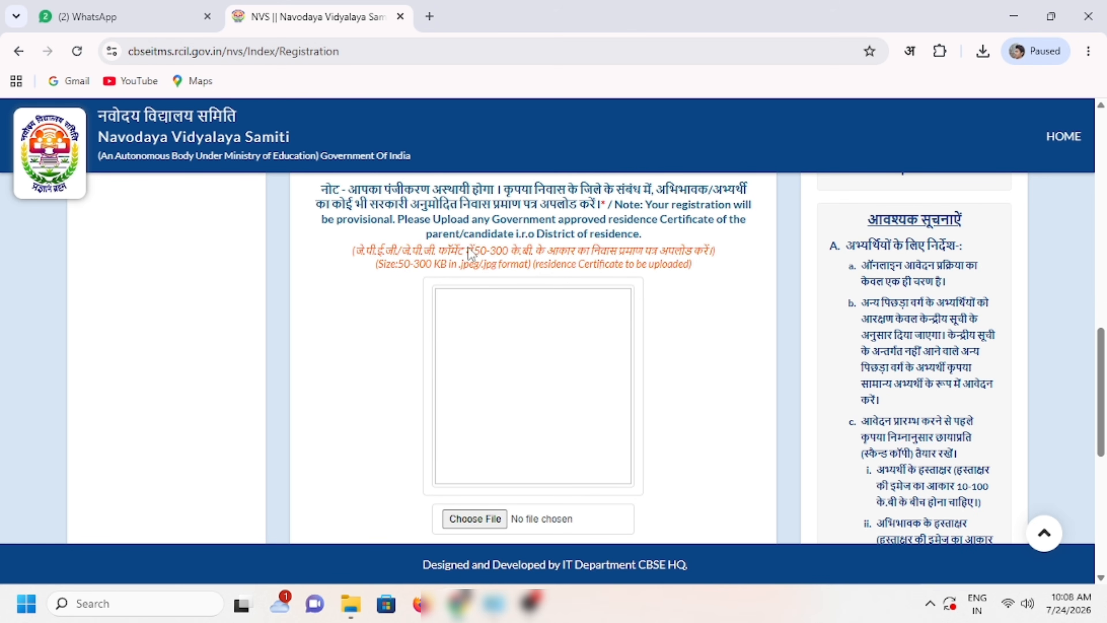
drag(474, 253, 696, 255)
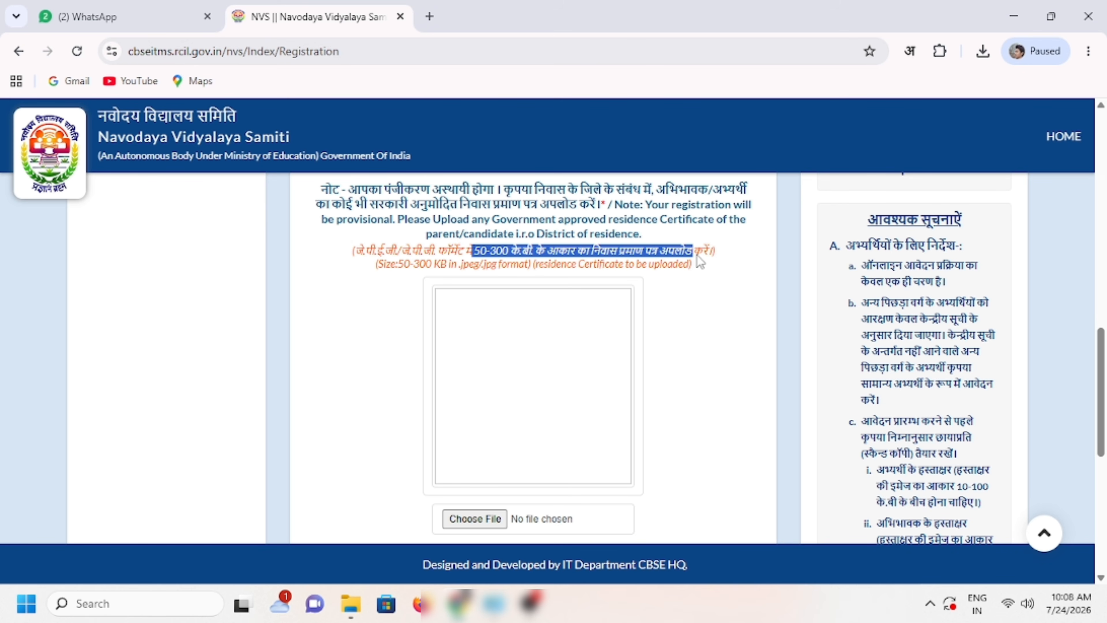
click(679, 324)
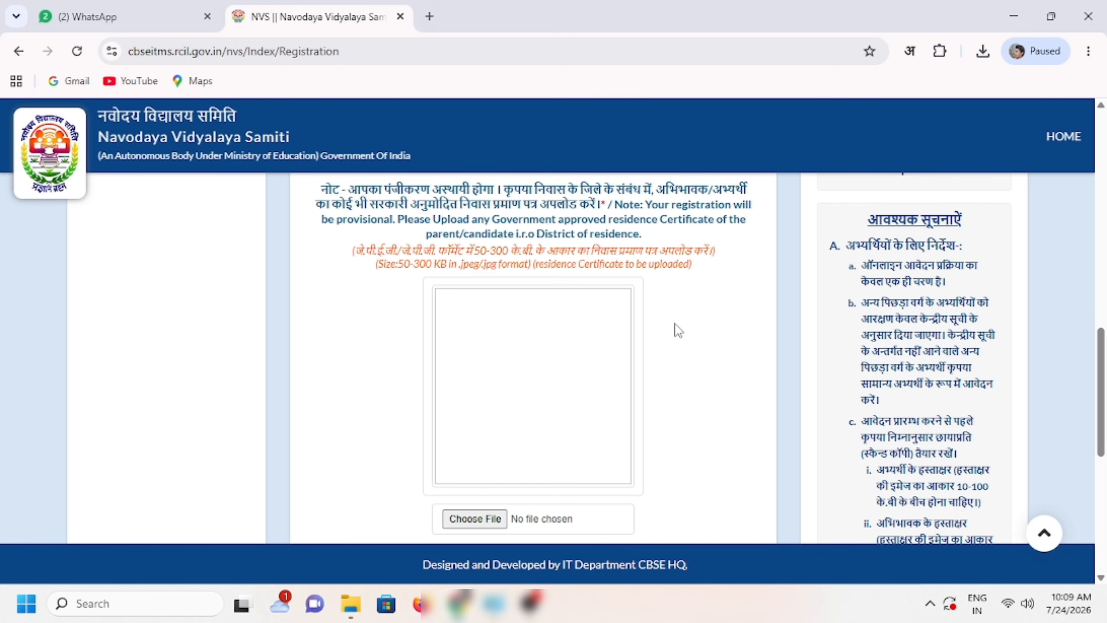
Step: Change the Aadhaar answer to Yes to reveal the Aadhaar number field
scroll(679, 330, down, 5)
scroll(676, 330, up, 8)
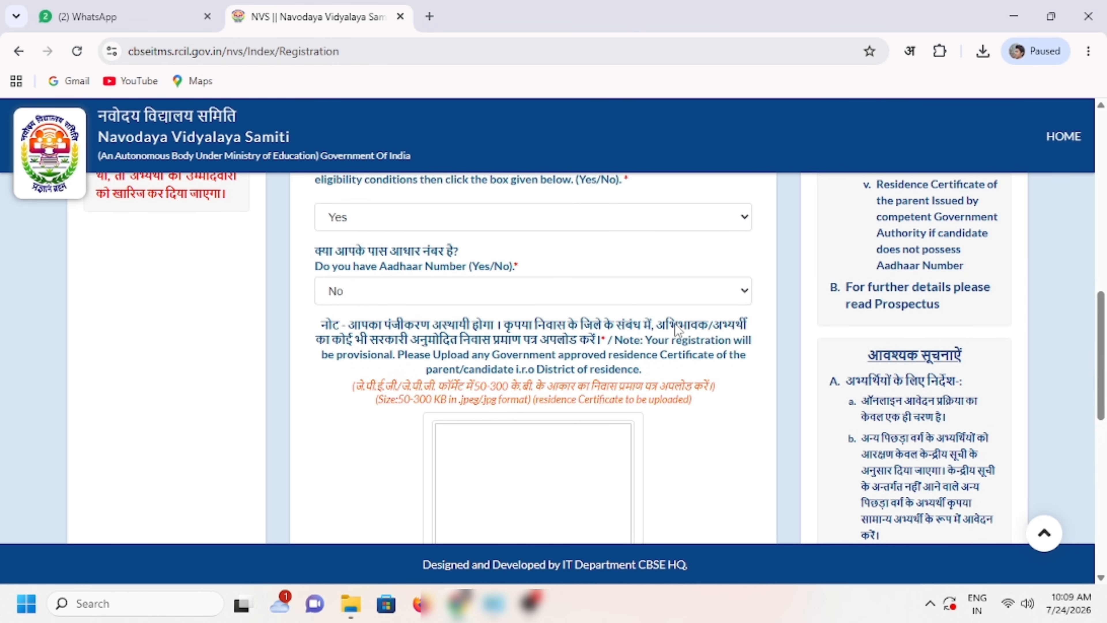
scroll(677, 330, up, 3)
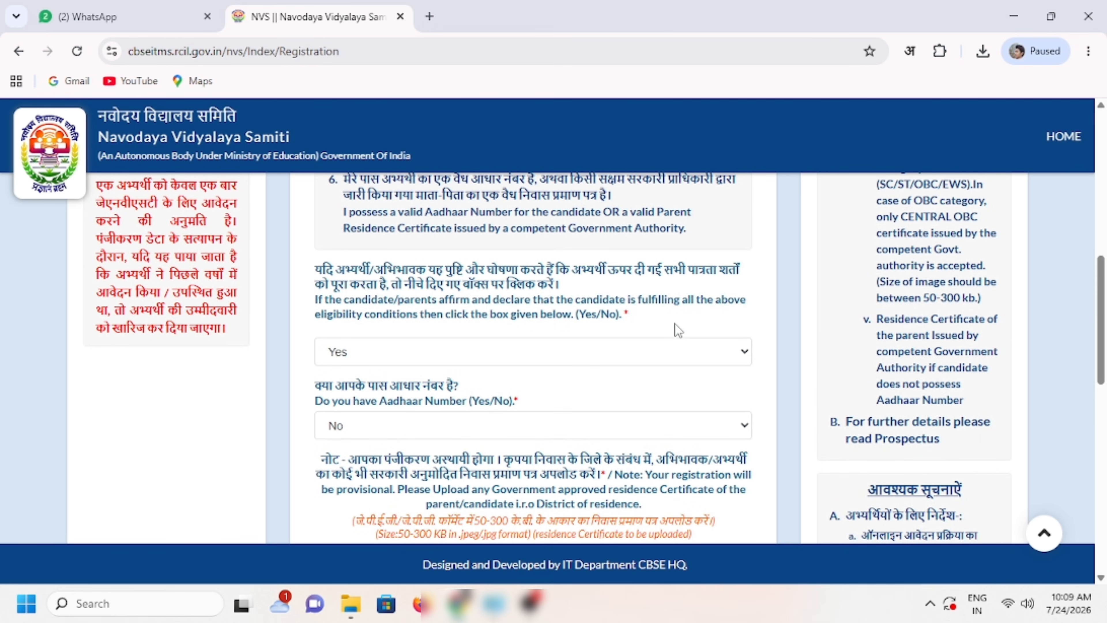
scroll(679, 330, down, 3)
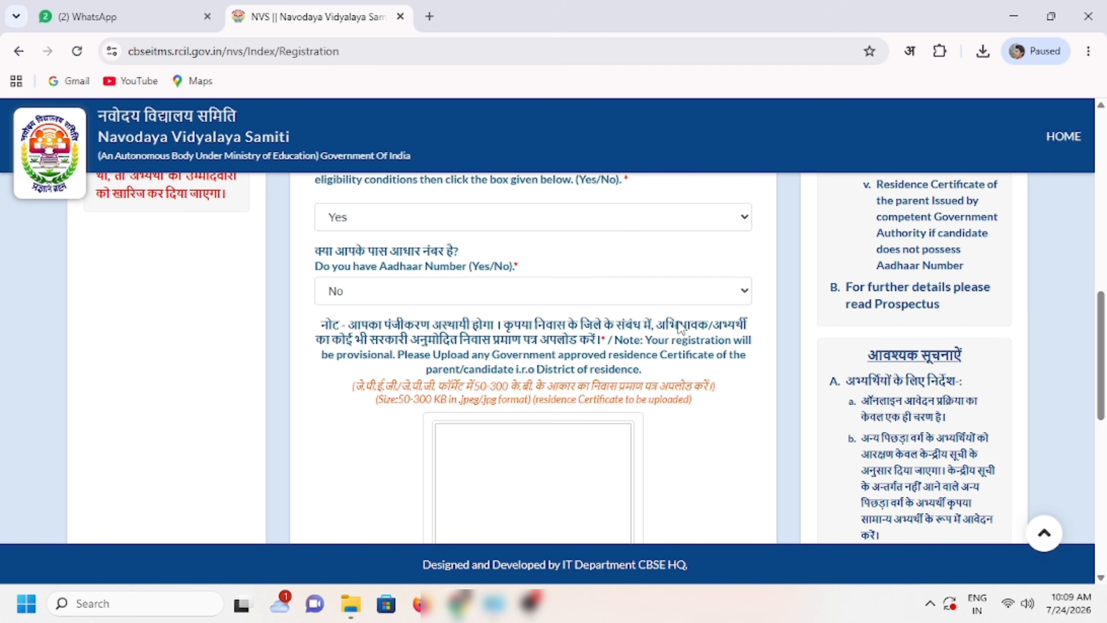
click(346, 296)
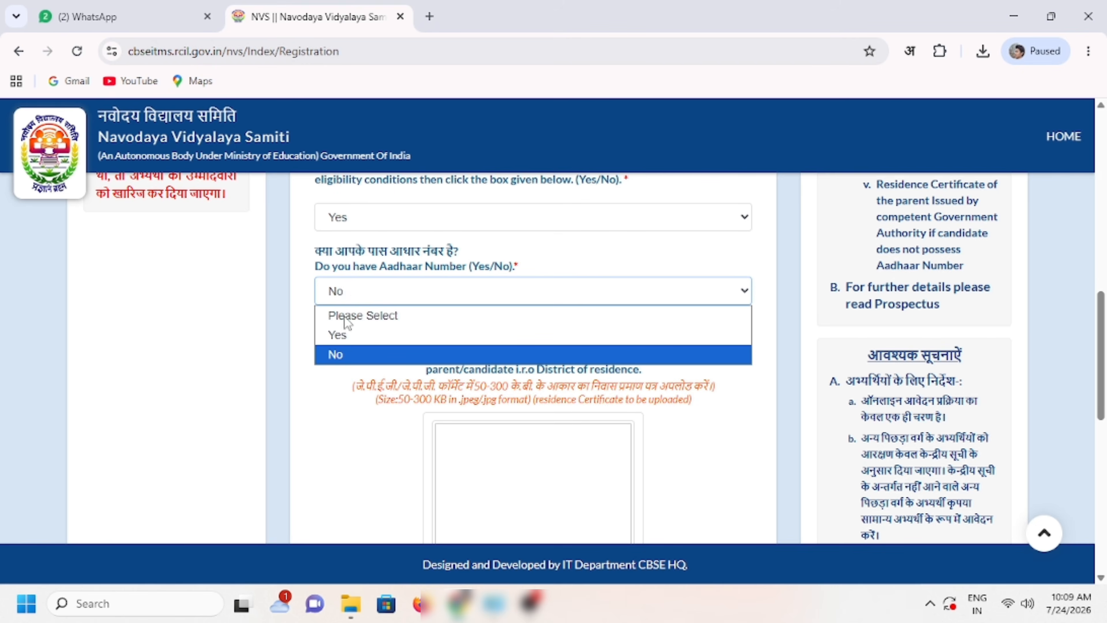
click(353, 340)
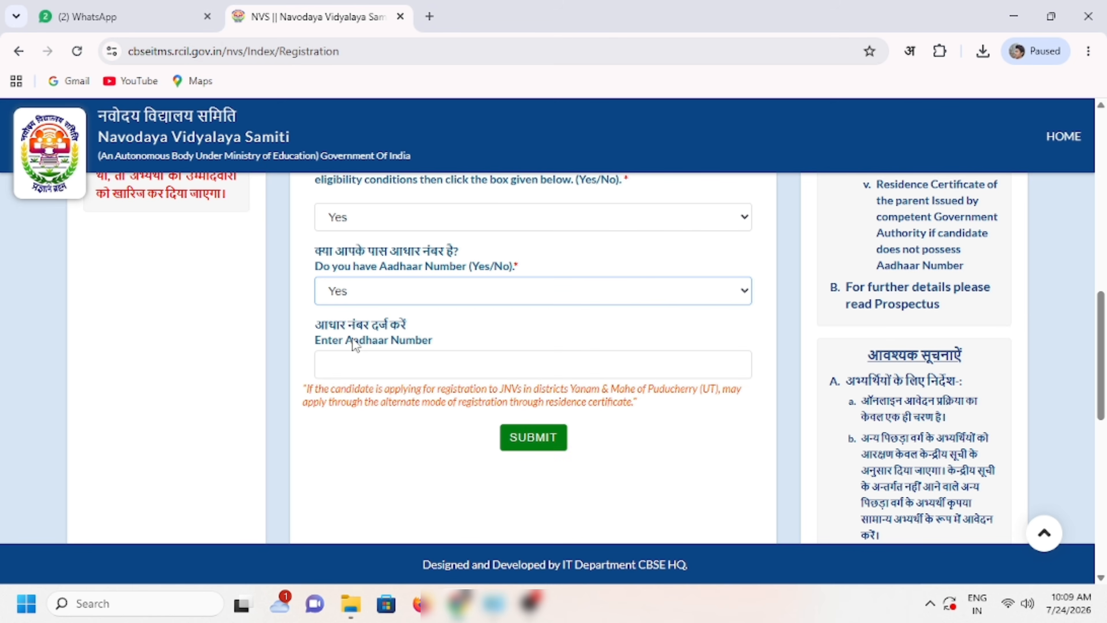
Step: Enter and submit the candidate's Aadhaar number, noting the OTP-sent message
click(417, 375)
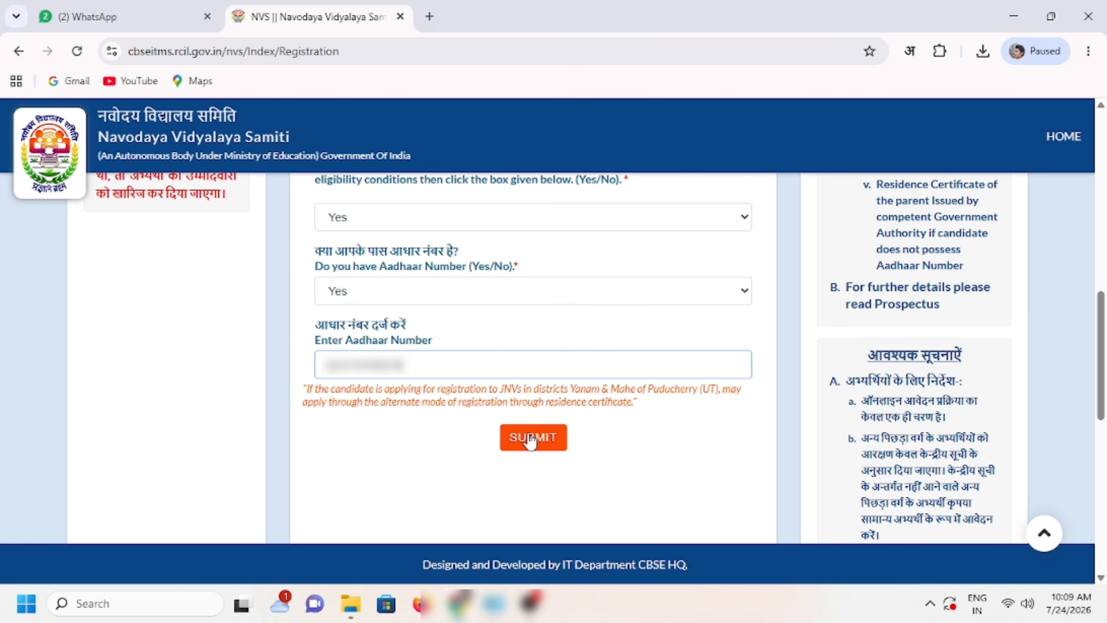
click(530, 441)
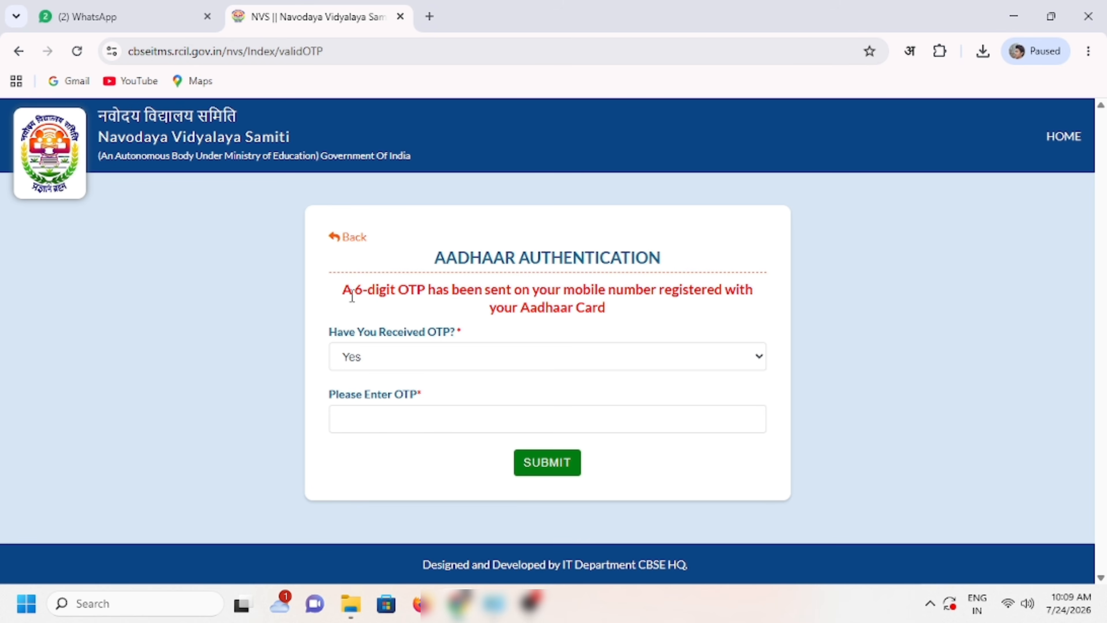
drag(335, 292, 644, 305)
click(648, 309)
Step: Answer No to 'Have You Received OTP?' and submit to continue
click(461, 355)
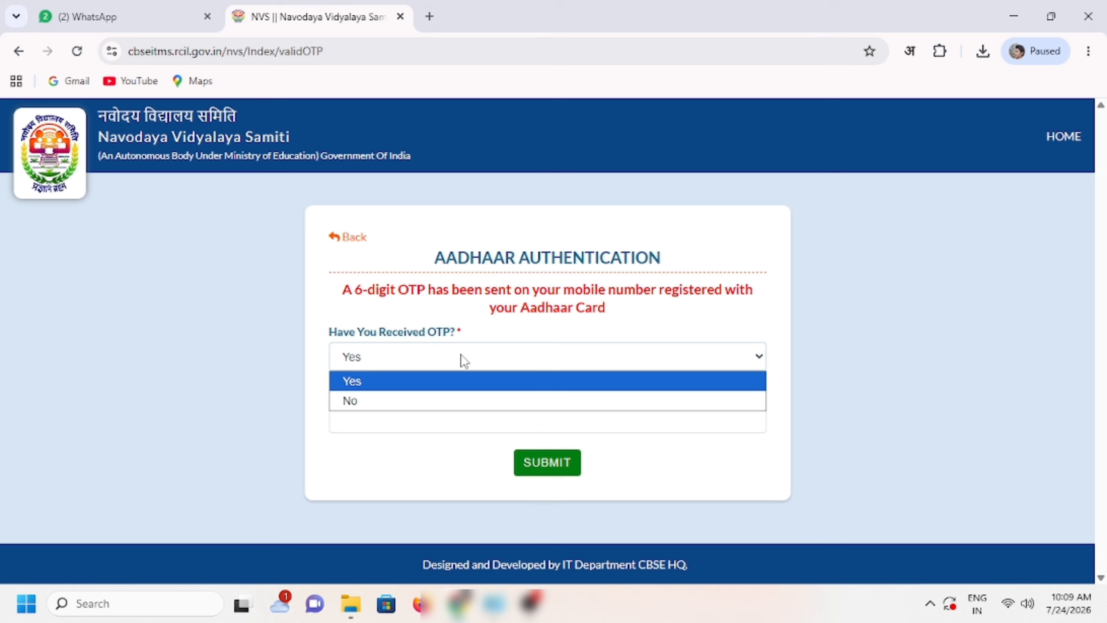
click(398, 401)
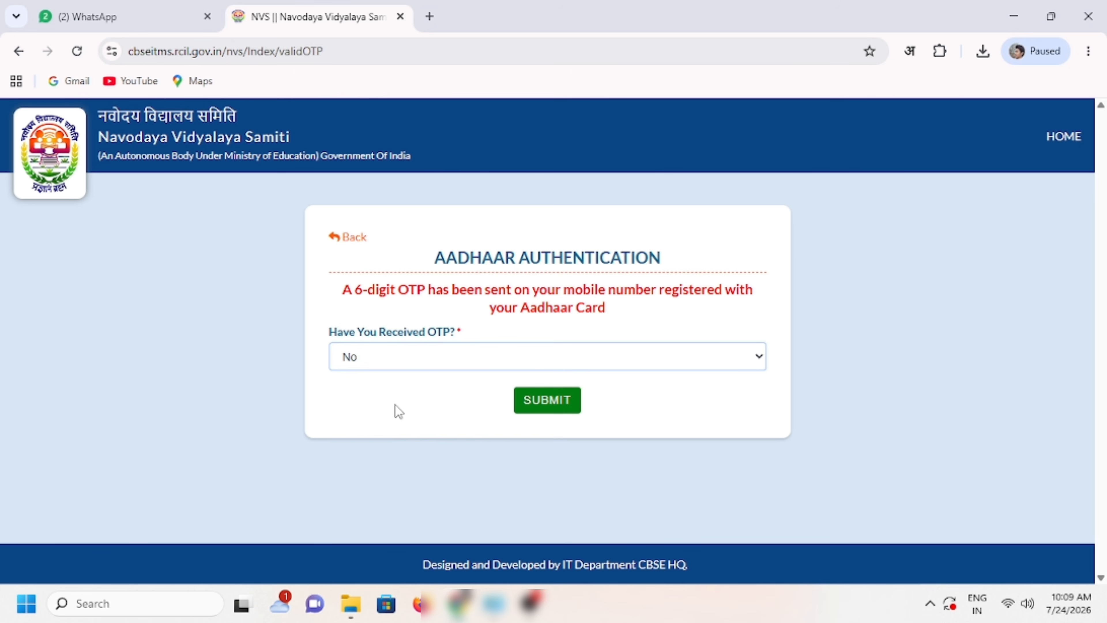
click(545, 412)
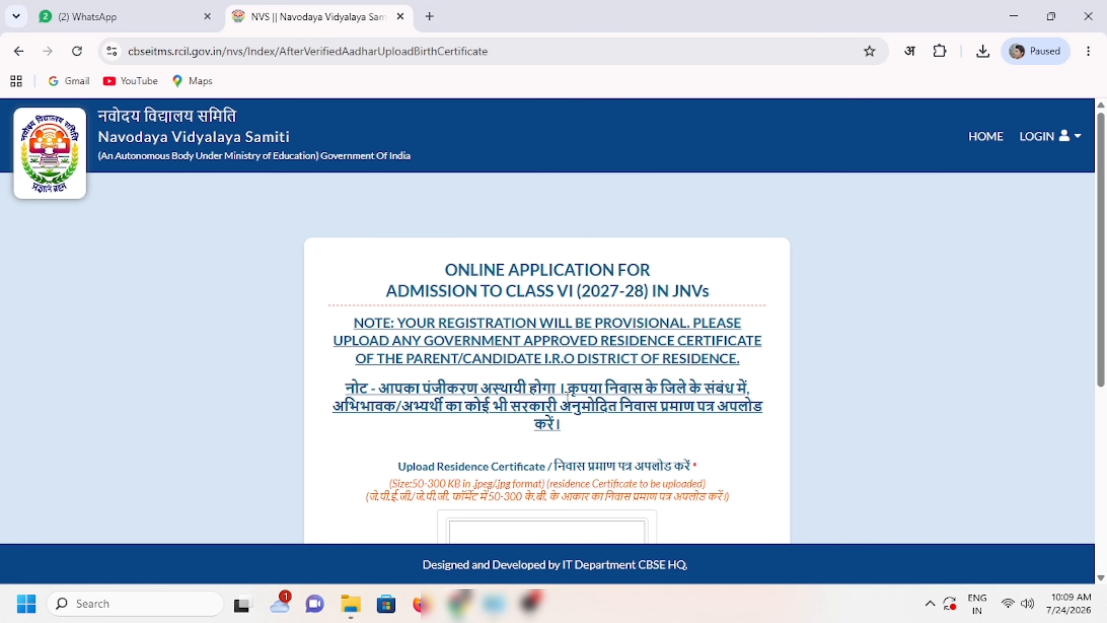
Step: Scroll through the residence certificate page, highlighting the file size note
scroll(568, 397, down, 3)
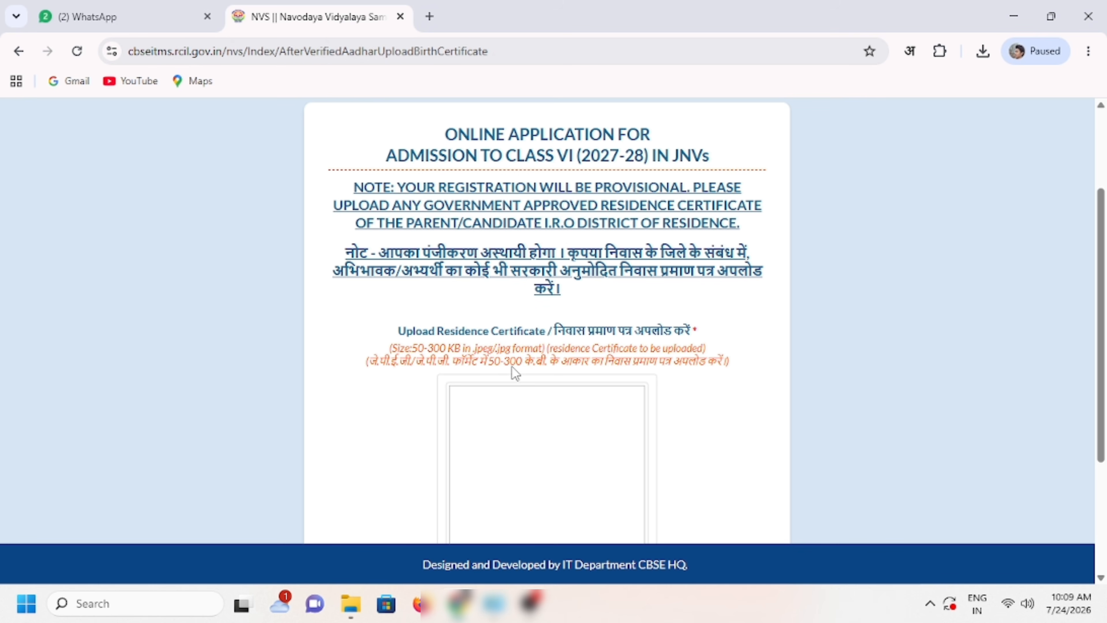
click(550, 366)
drag(550, 352, 637, 360)
click(665, 368)
scroll(666, 368, down, 2)
scroll(669, 376, down, 3)
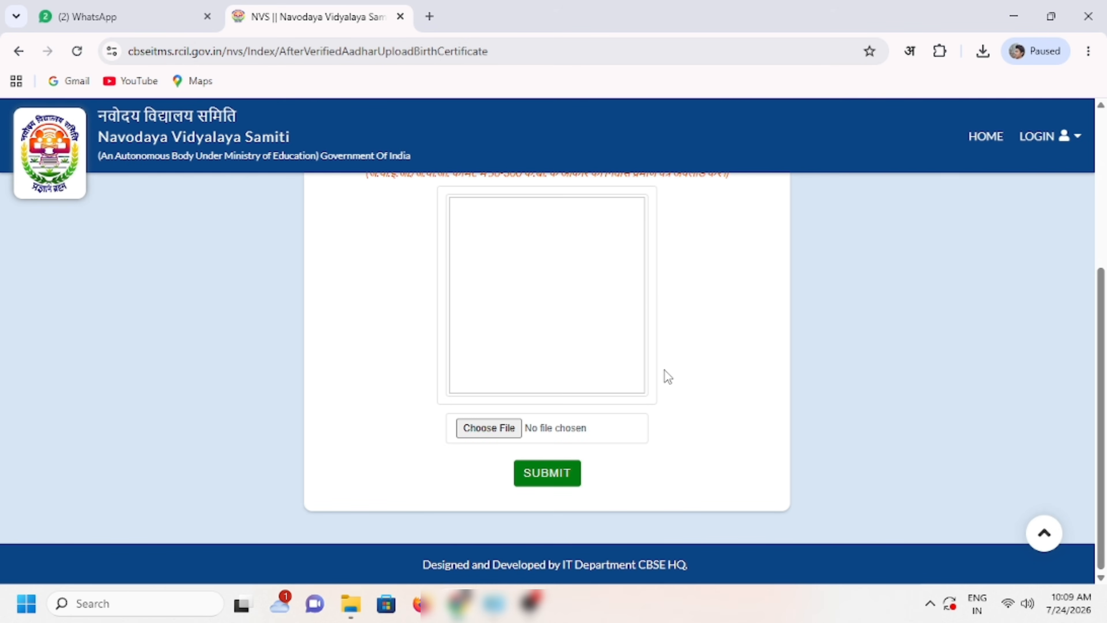
scroll(665, 371, up, 1)
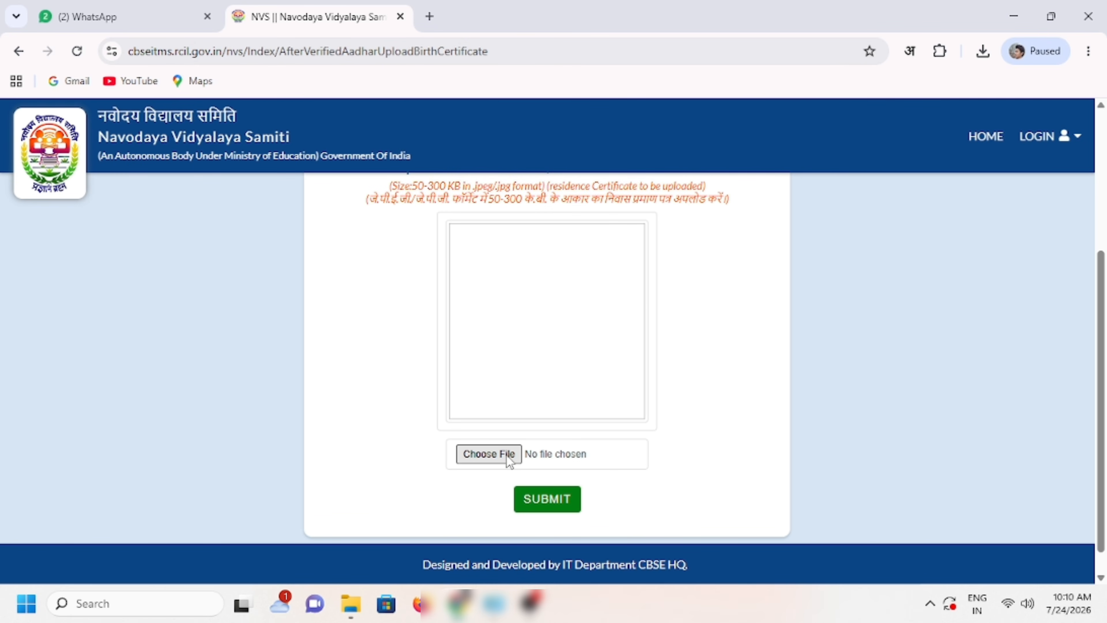
Step: Upload the father's residence certificate image from the Father Doc Domicile folder and submit it
click(507, 457)
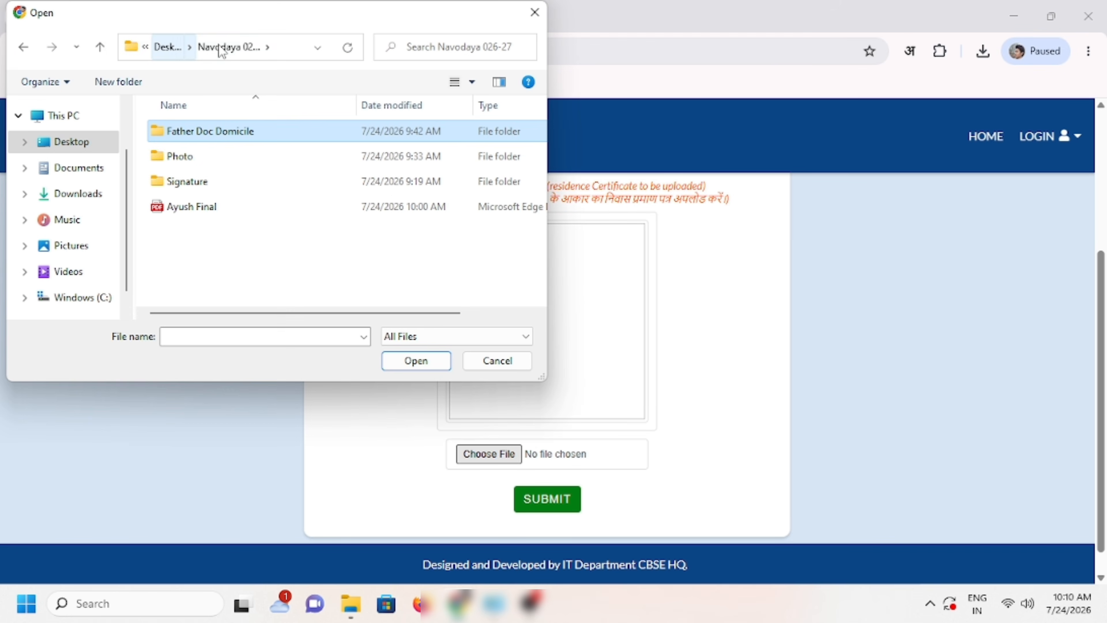
double_click(243, 130)
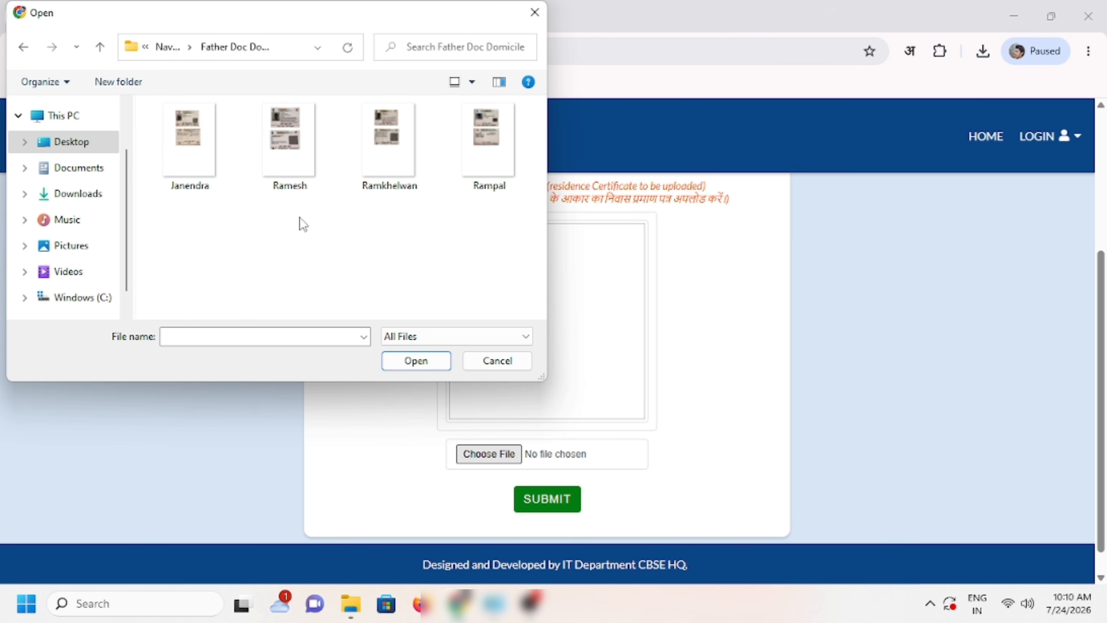
click(486, 174)
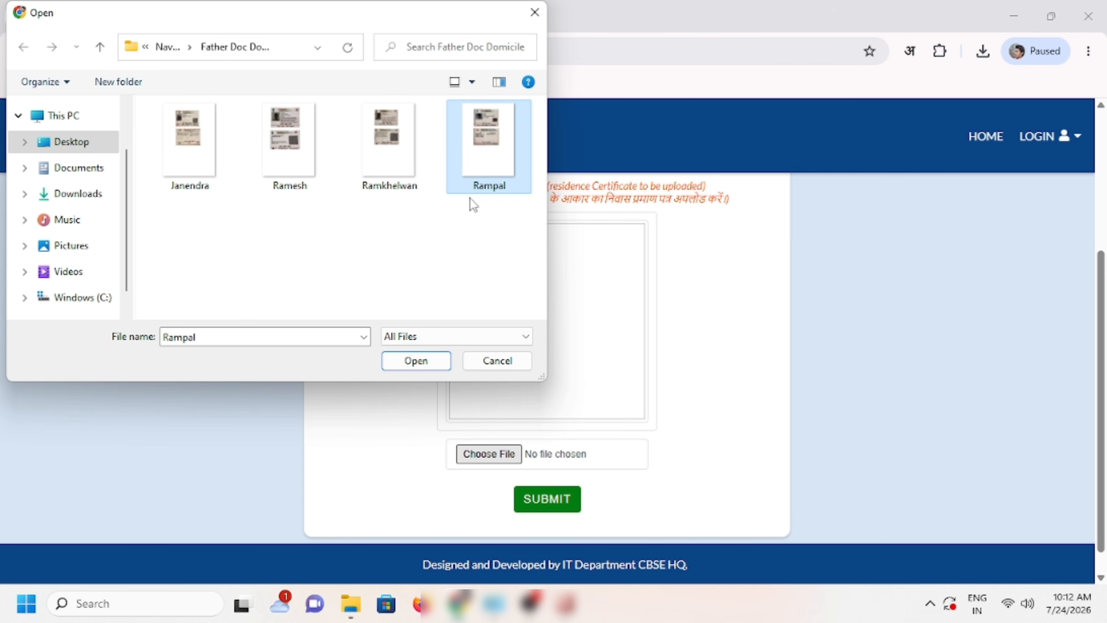
click(424, 360)
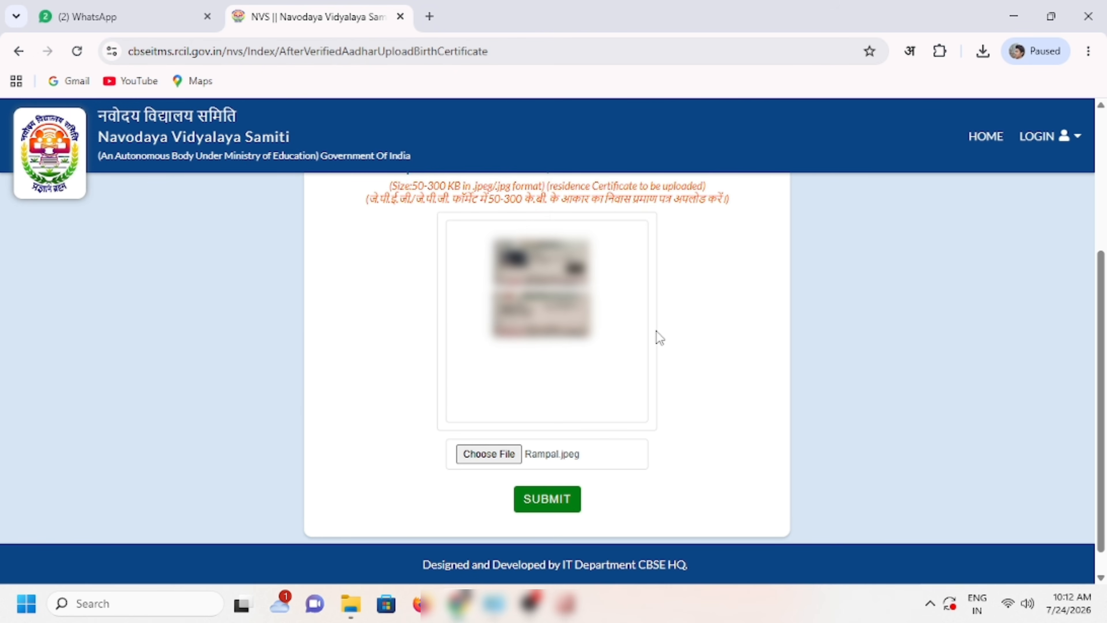
click(555, 505)
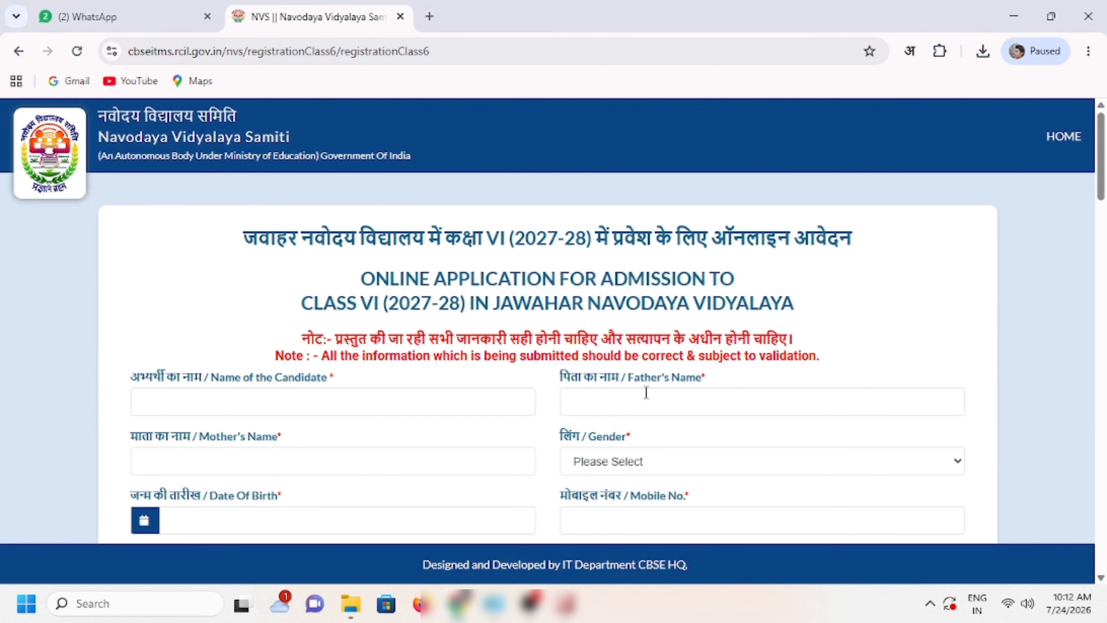
Step: Highlight the Hindi form heading and note line on the application form
drag(248, 229, 878, 254)
click(878, 260)
drag(345, 340, 820, 344)
click(821, 346)
scroll(820, 347, down, 3)
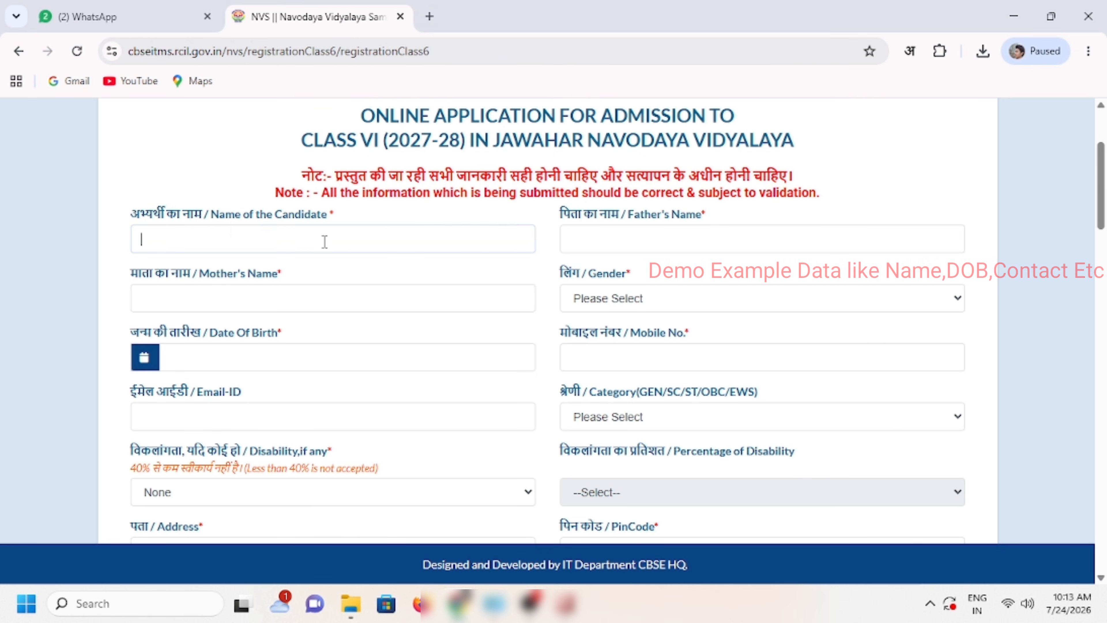
Step: Fill in the candidate's, father's and mother's names
click(192, 239)
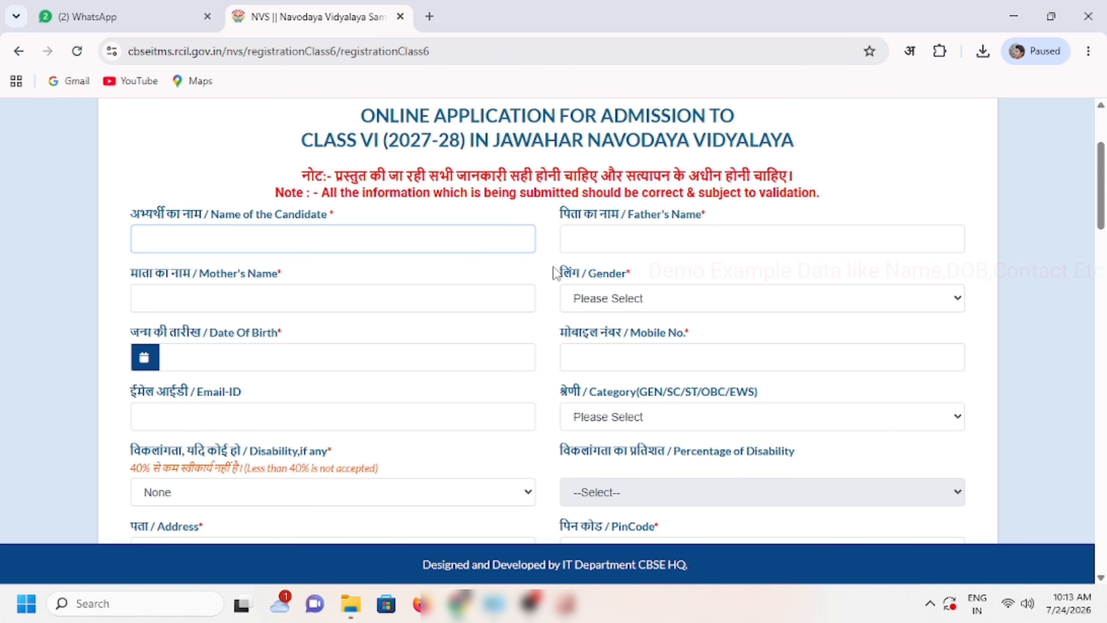
click(572, 240)
click(356, 245)
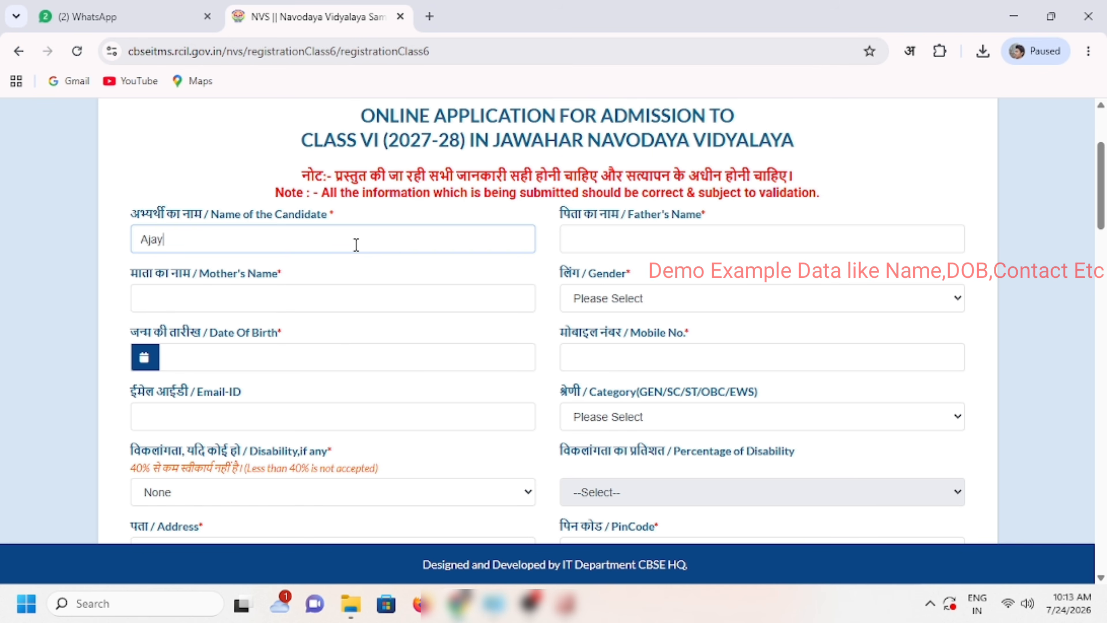
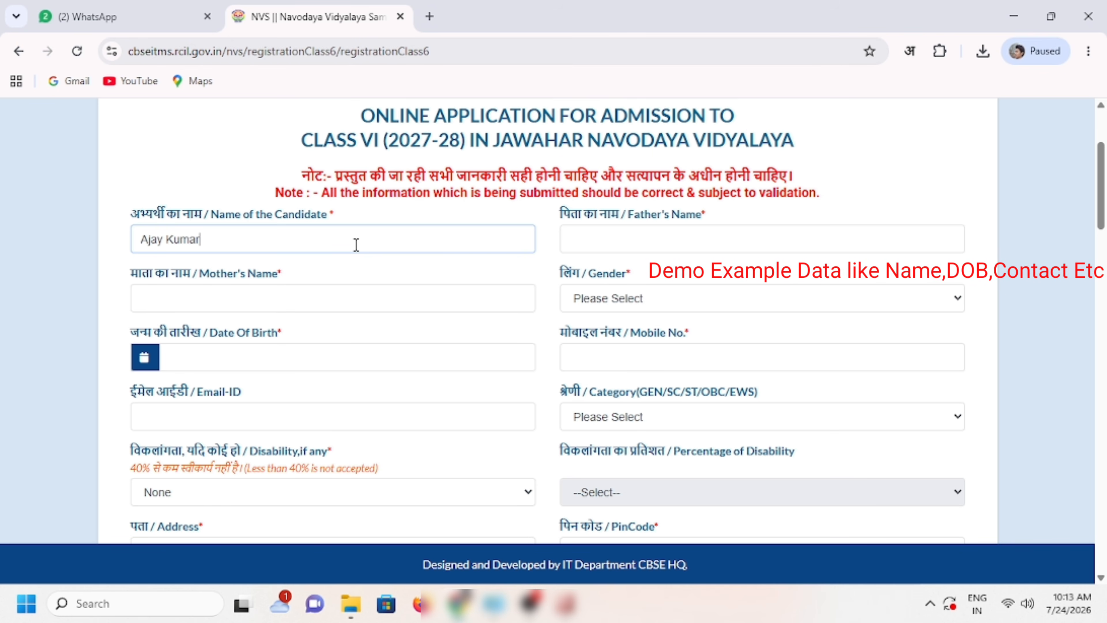
click(663, 247)
text(Rampal)
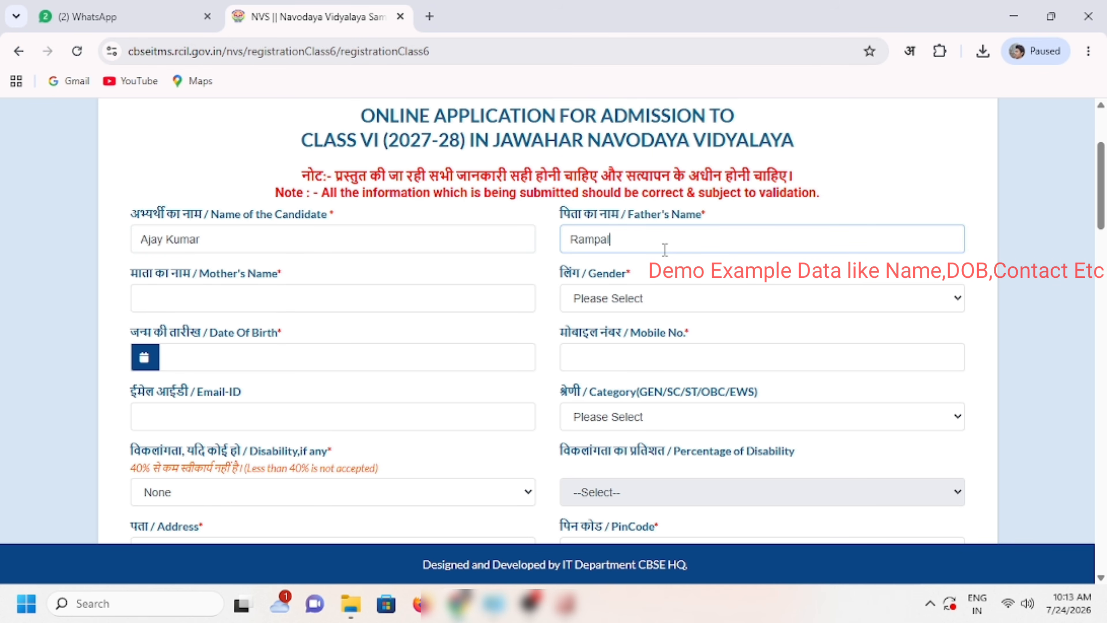
click(305, 303)
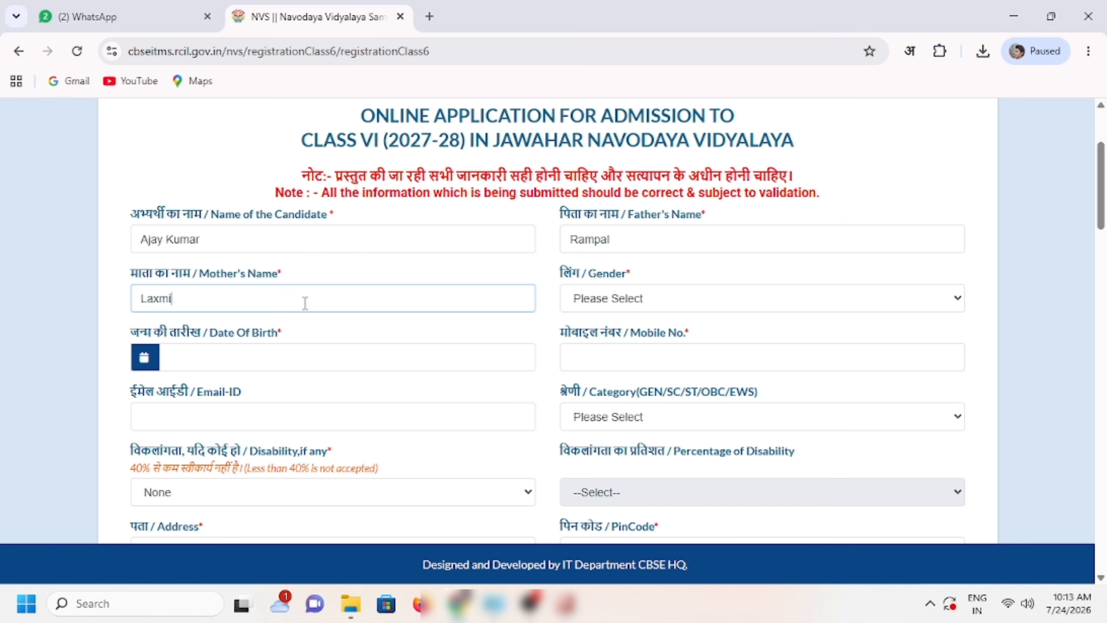
Step: Set the candidate's gender to Male
click(685, 296)
click(624, 347)
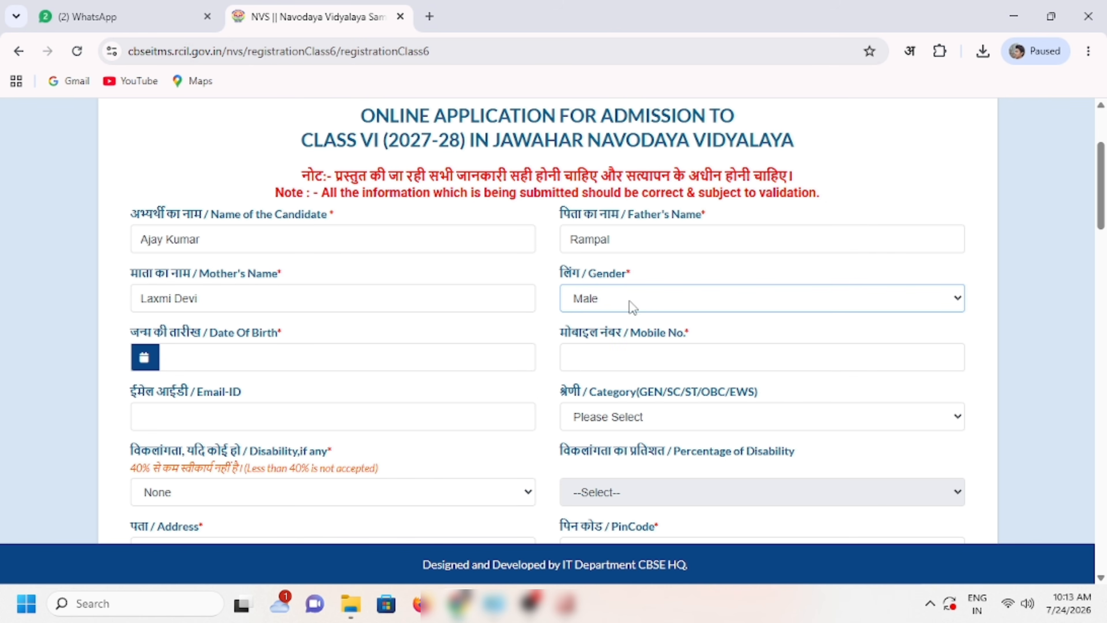
click(206, 355)
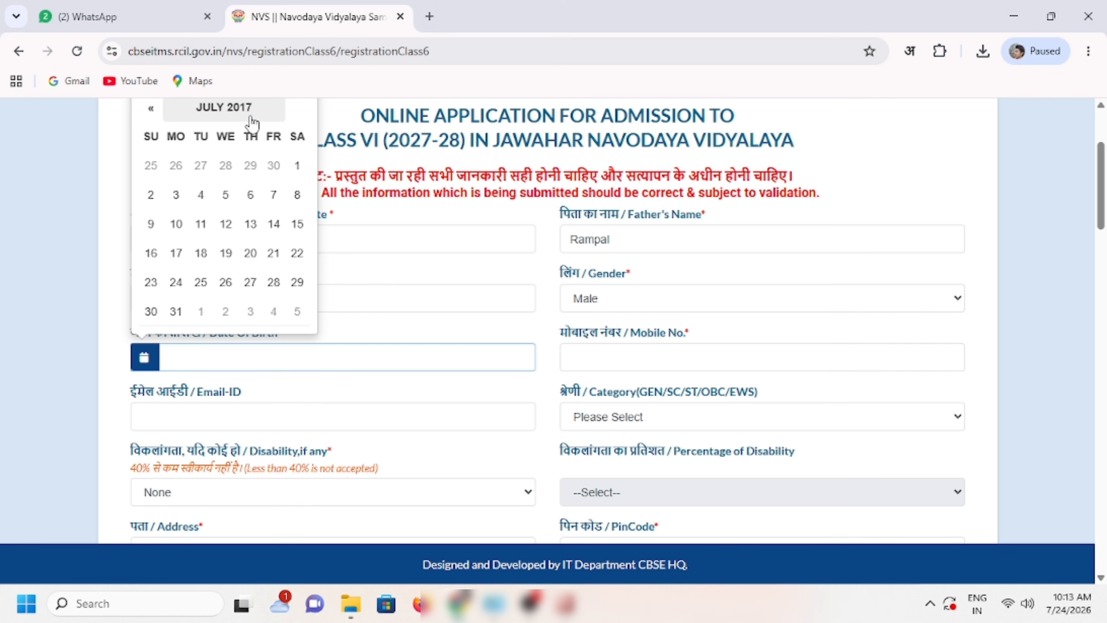
Step: Page the birth-date calendar back to 2015, forward to November 2015, and pick the 20th
click(153, 110)
click(153, 110)
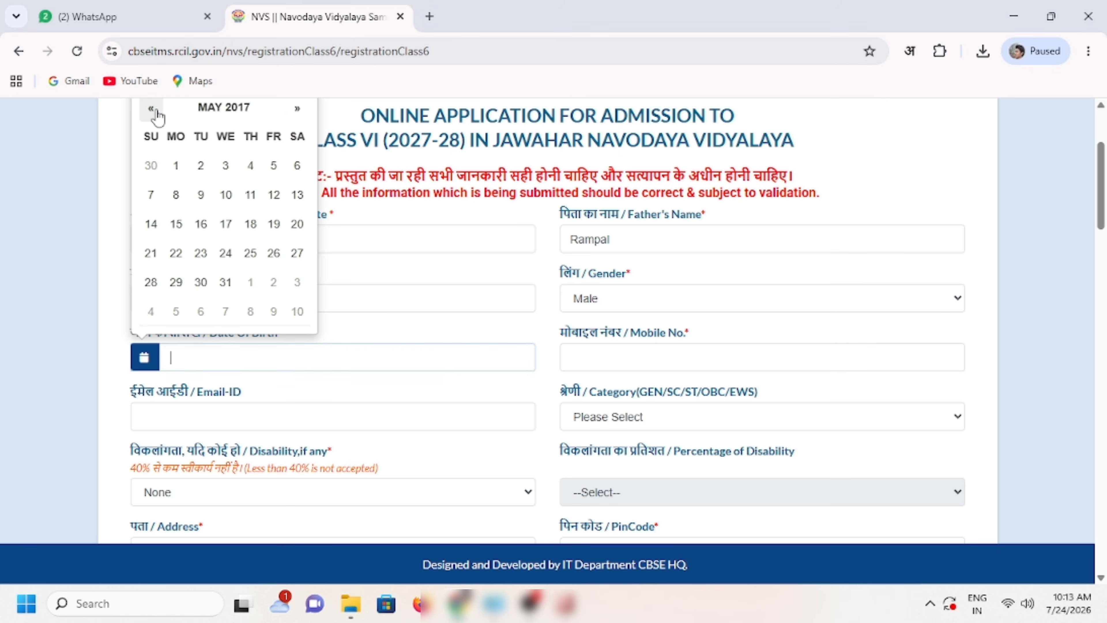
click(153, 110)
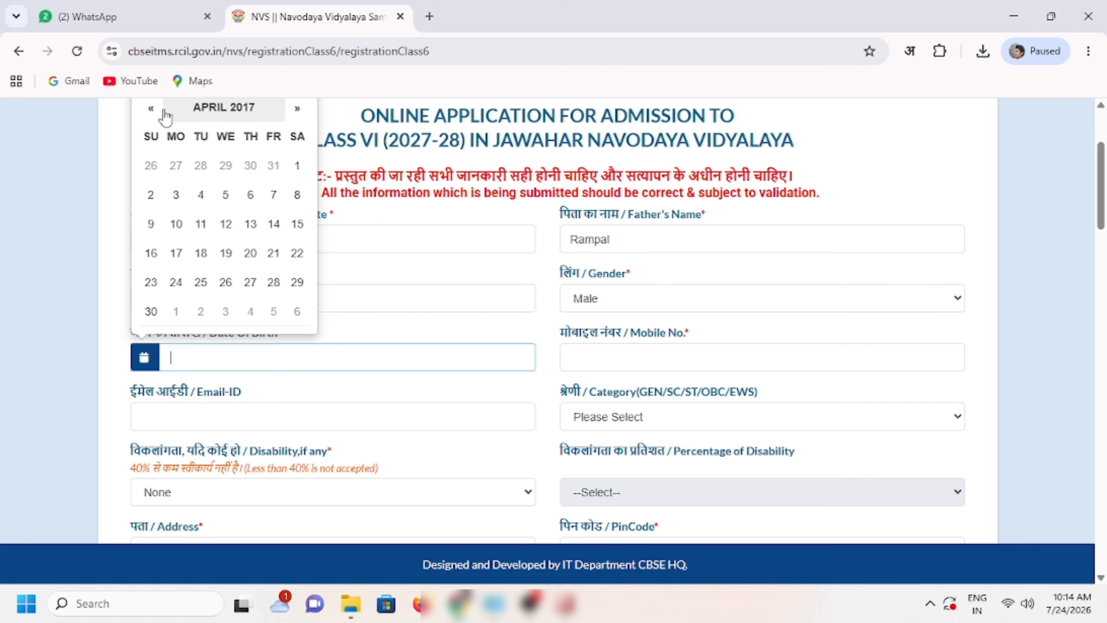
click(153, 110)
click(153, 110)
click(152, 110)
click(294, 110)
click(294, 110)
click(294, 110)
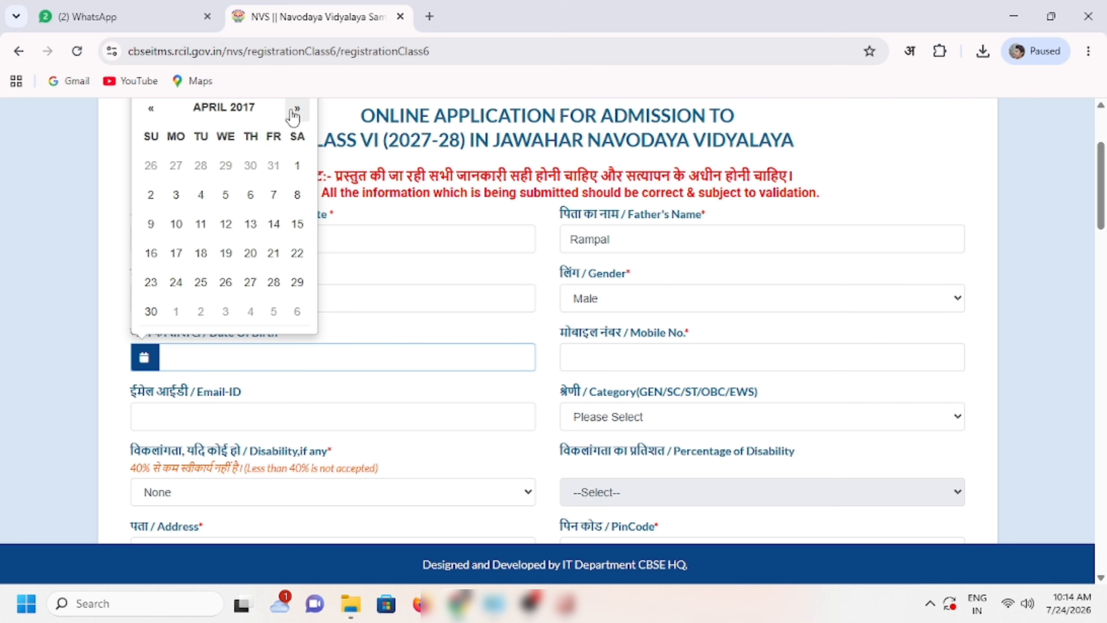
click(295, 110)
click(294, 110)
click(294, 110)
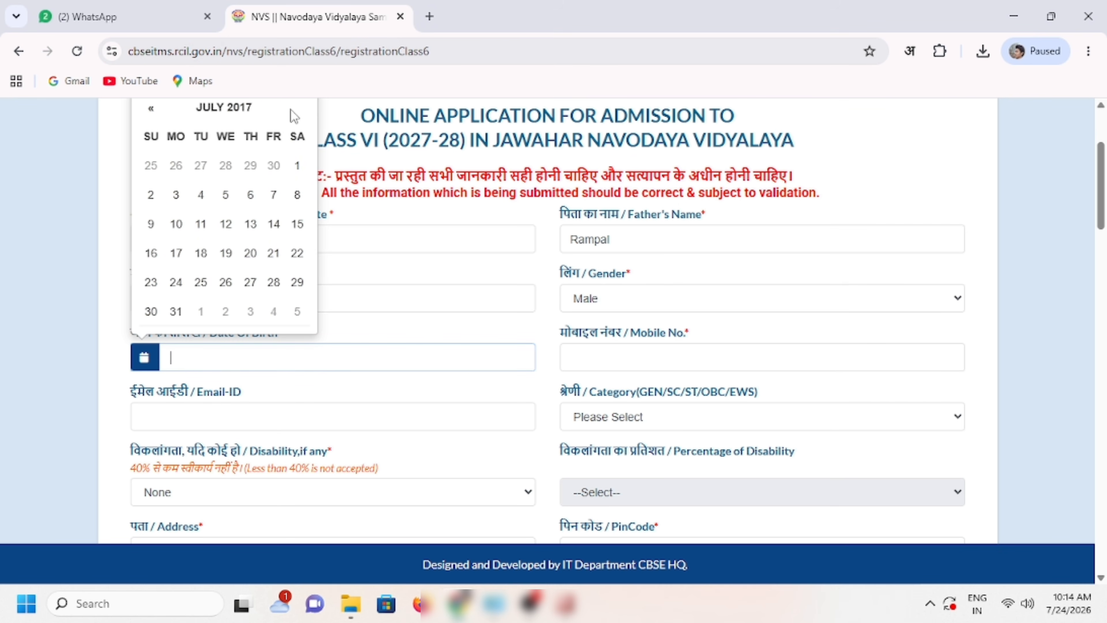
double_click(152, 109)
click(152, 109)
triple_click(151, 109)
triple_click(151, 109)
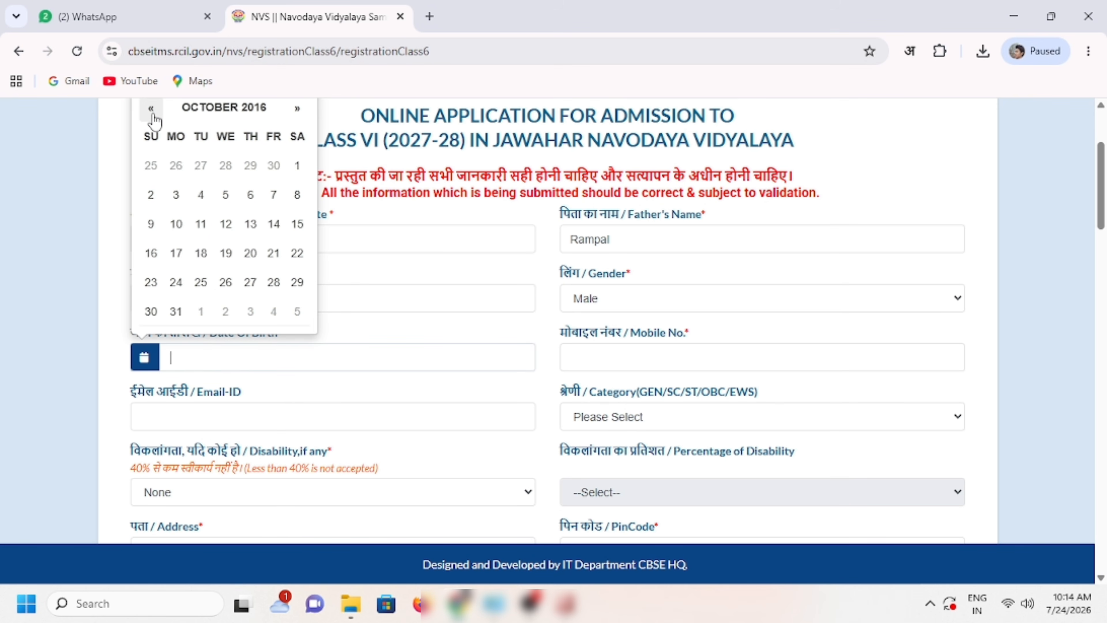
double_click(151, 109)
triple_click(151, 109)
triple_click(151, 110)
double_click(151, 110)
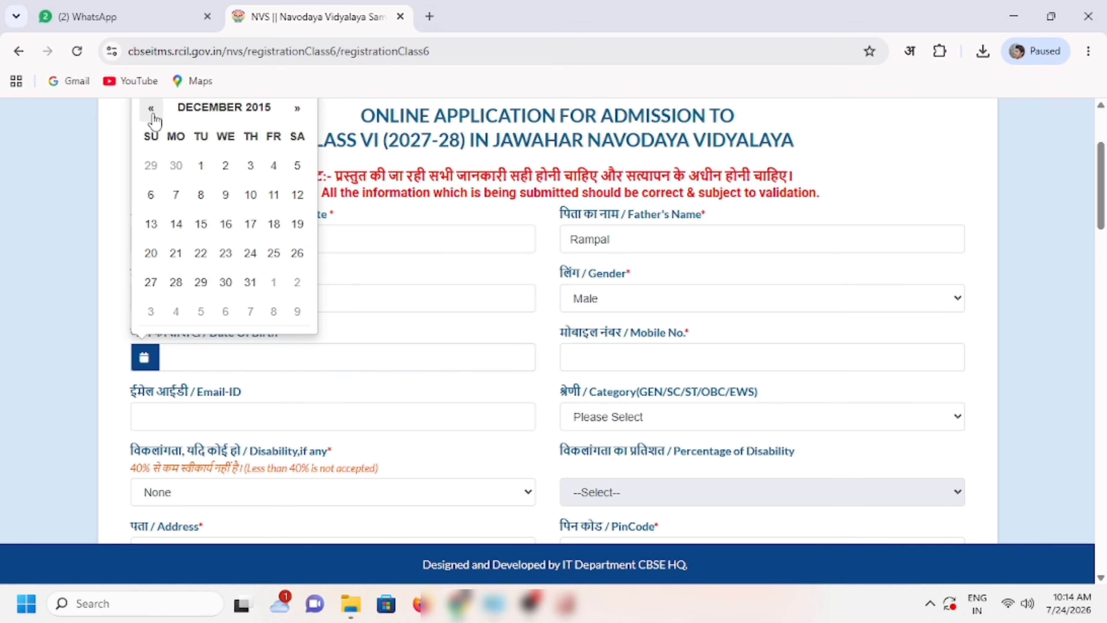
triple_click(152, 110)
double_click(151, 110)
double_click(151, 110)
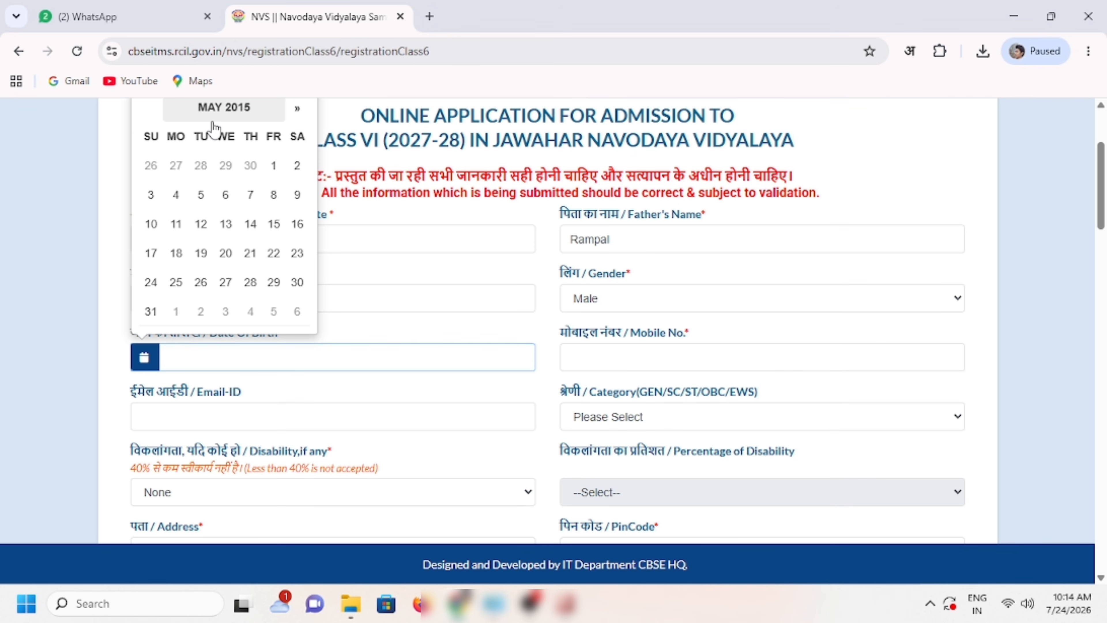
double_click(296, 110)
double_click(296, 110)
click(295, 109)
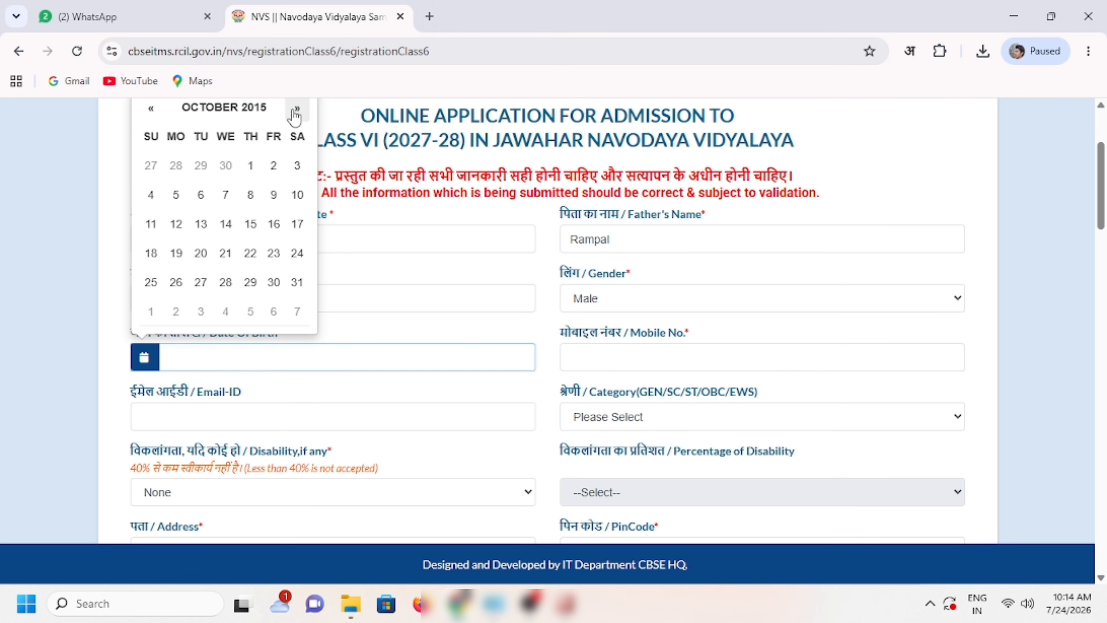
click(295, 110)
click(274, 253)
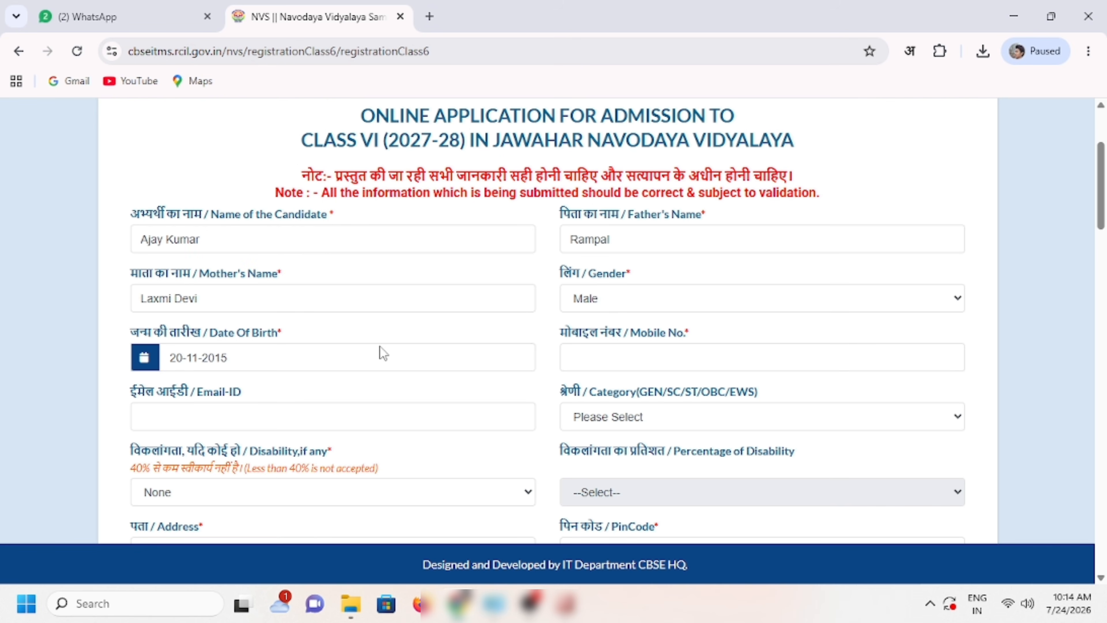
Step: Enter the candidate's mobile number
click(576, 353)
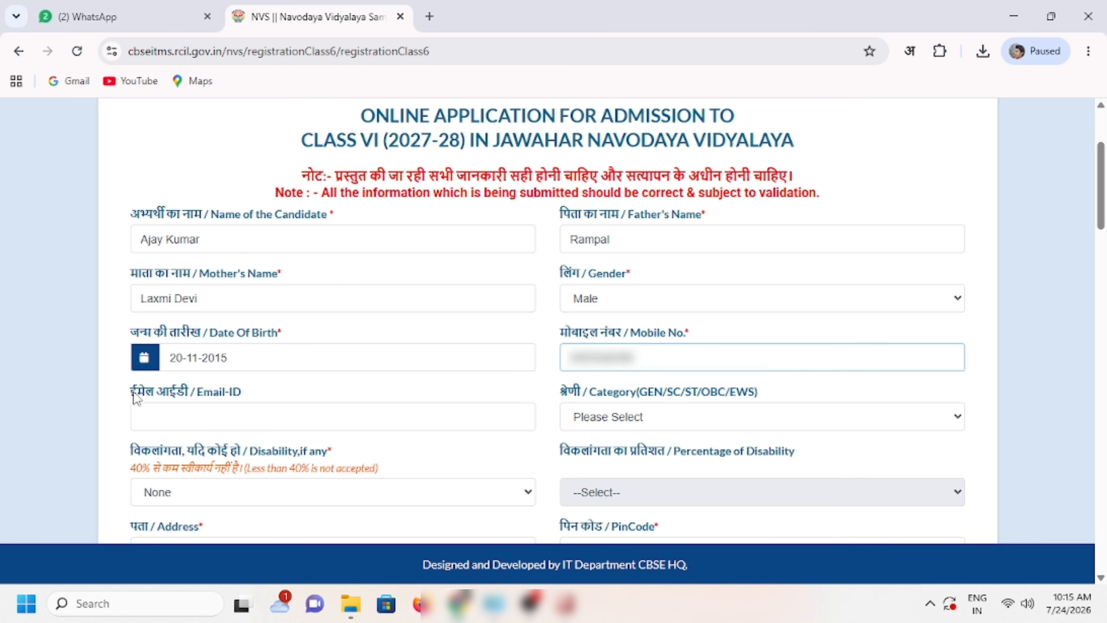
drag(135, 395, 256, 388)
click(305, 392)
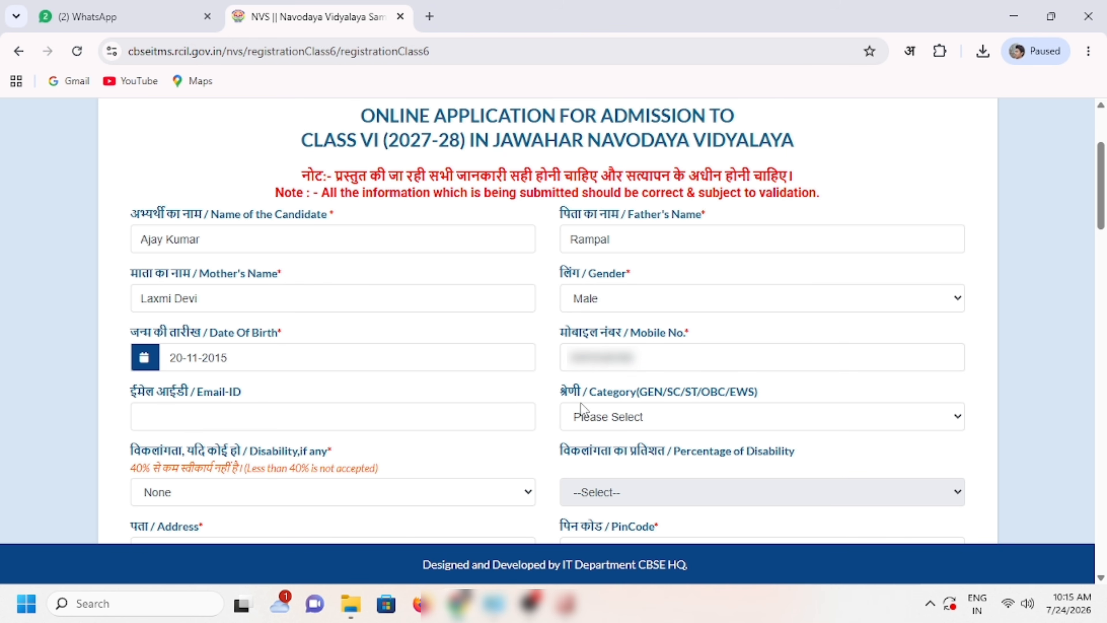
drag(558, 389, 787, 389)
click(787, 389)
Step: Set the category to OBC and note the optional category certificate upload
click(688, 416)
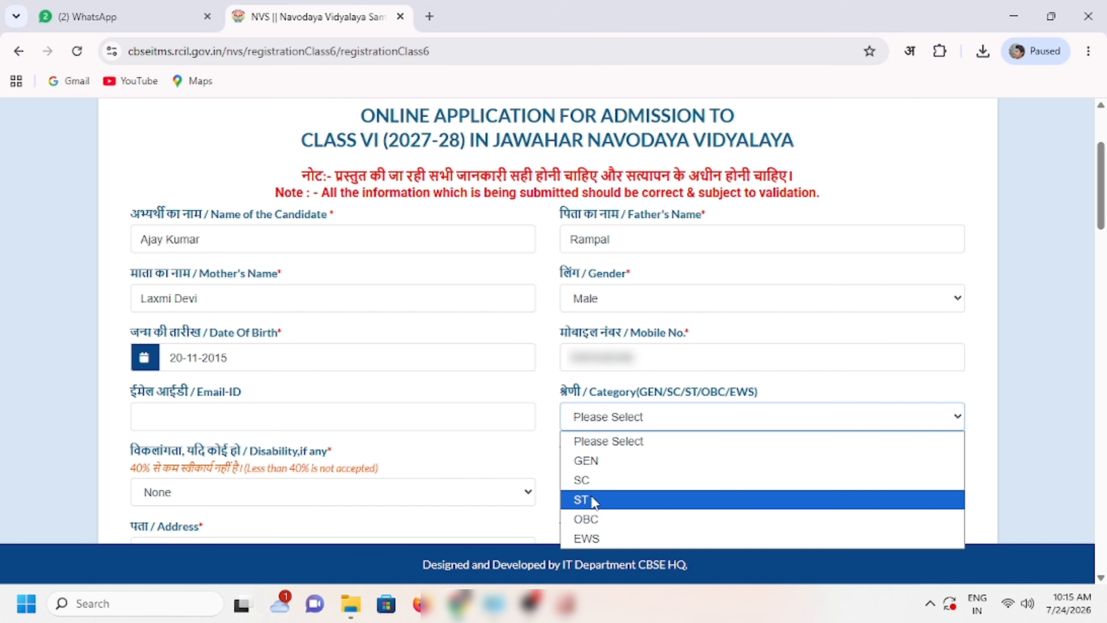
click(605, 527)
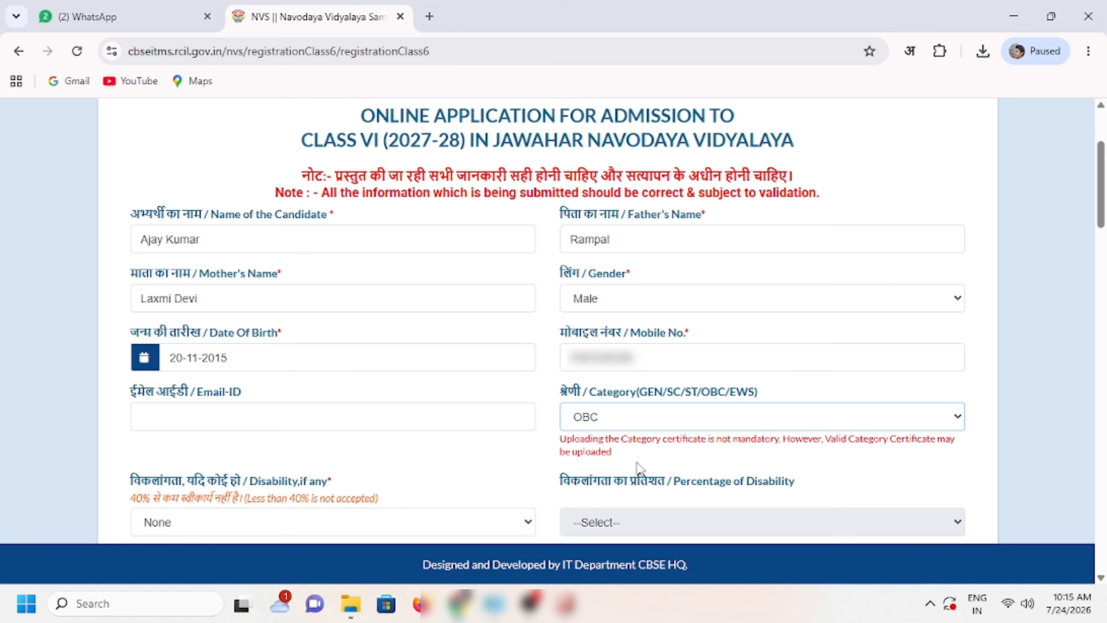
drag(561, 442, 944, 453)
click(732, 468)
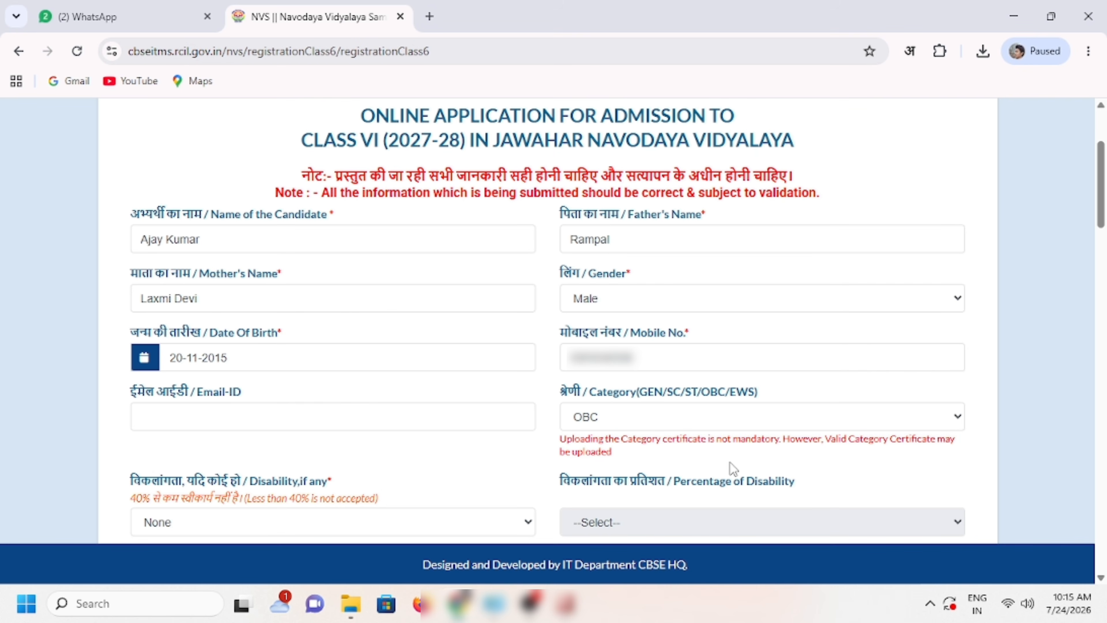
Step: Keep the disability type set to None
scroll(665, 456, down, 5)
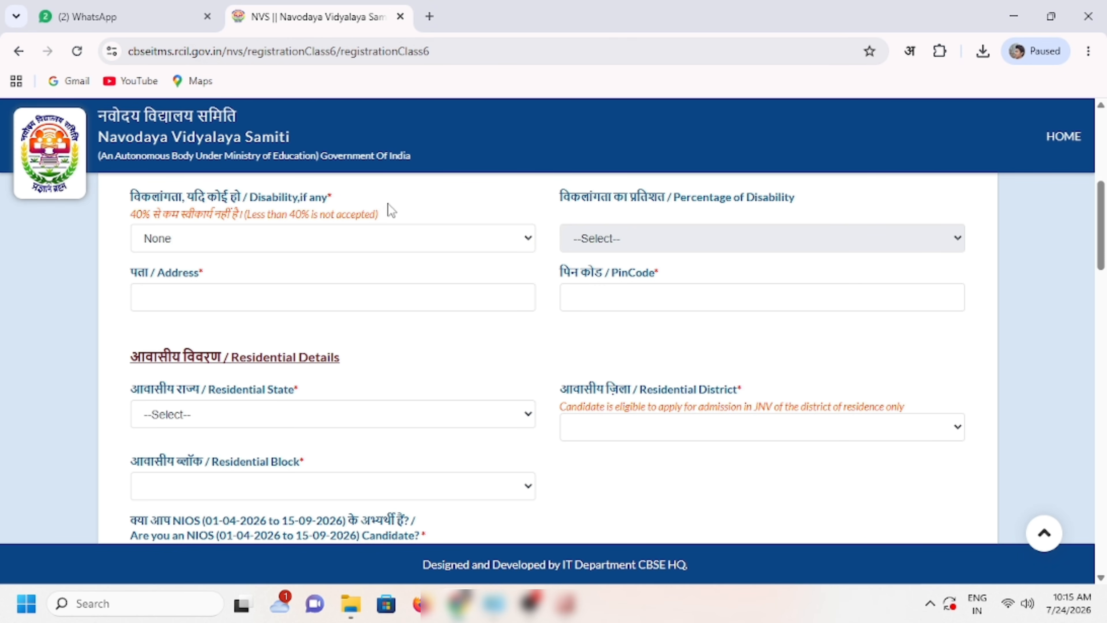
drag(562, 194, 704, 200)
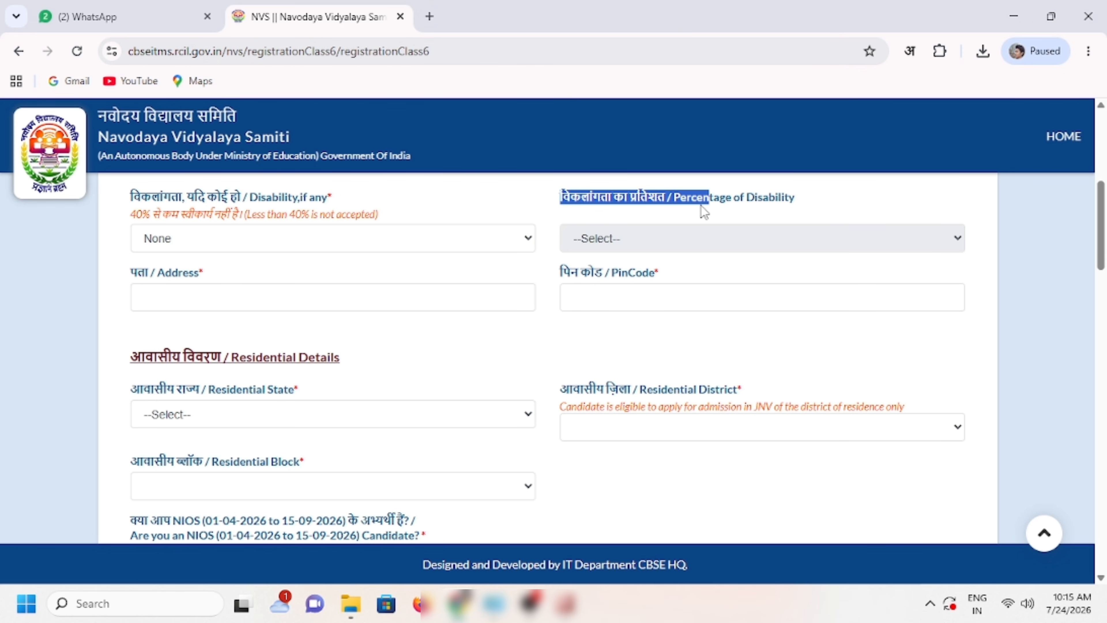
click(703, 218)
click(295, 238)
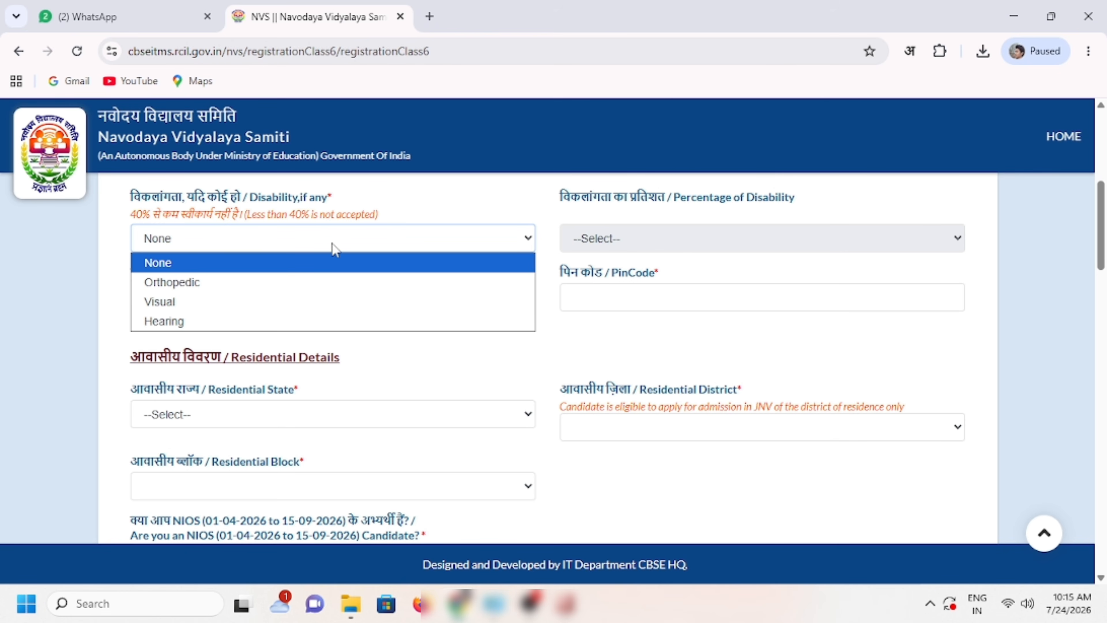
click(550, 237)
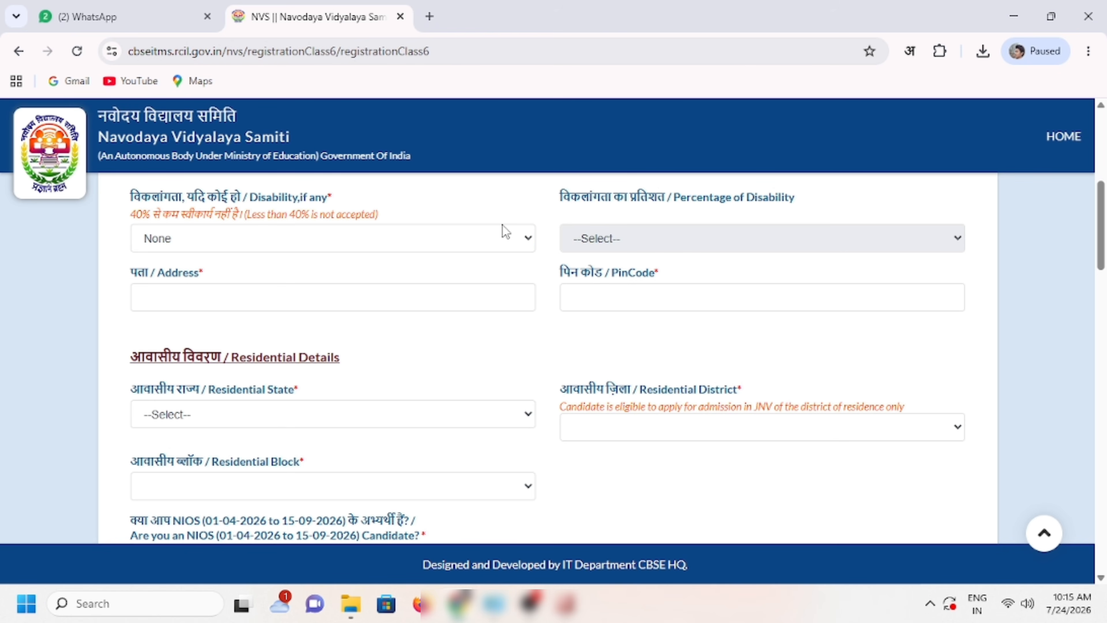
Step: Enter the candidate's village, post and district address and the PinCode
click(320, 292)
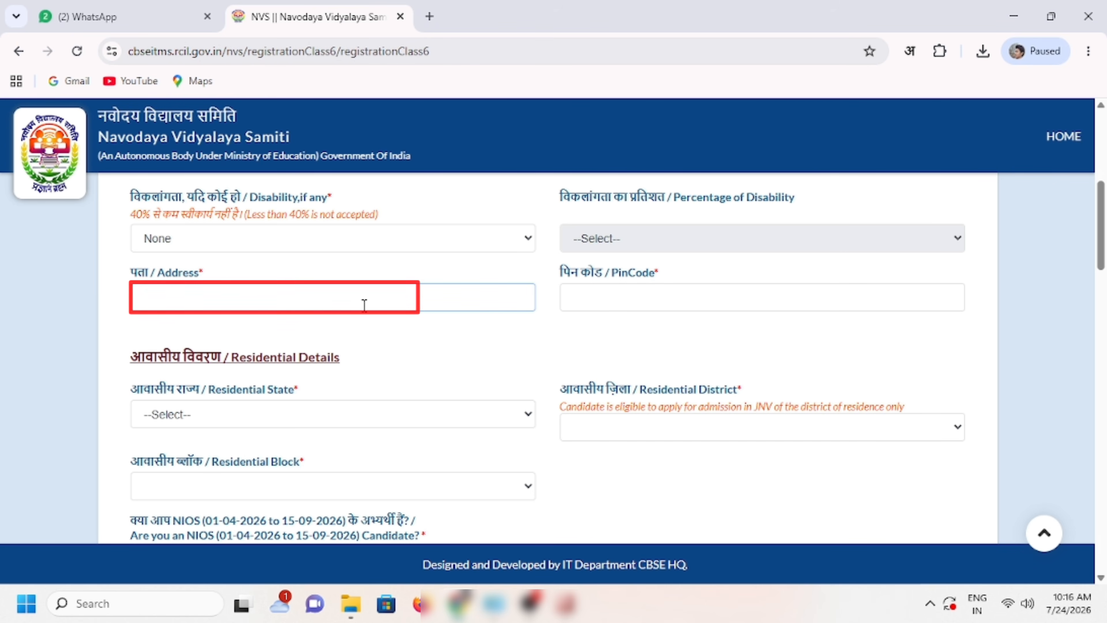
text(Vill )
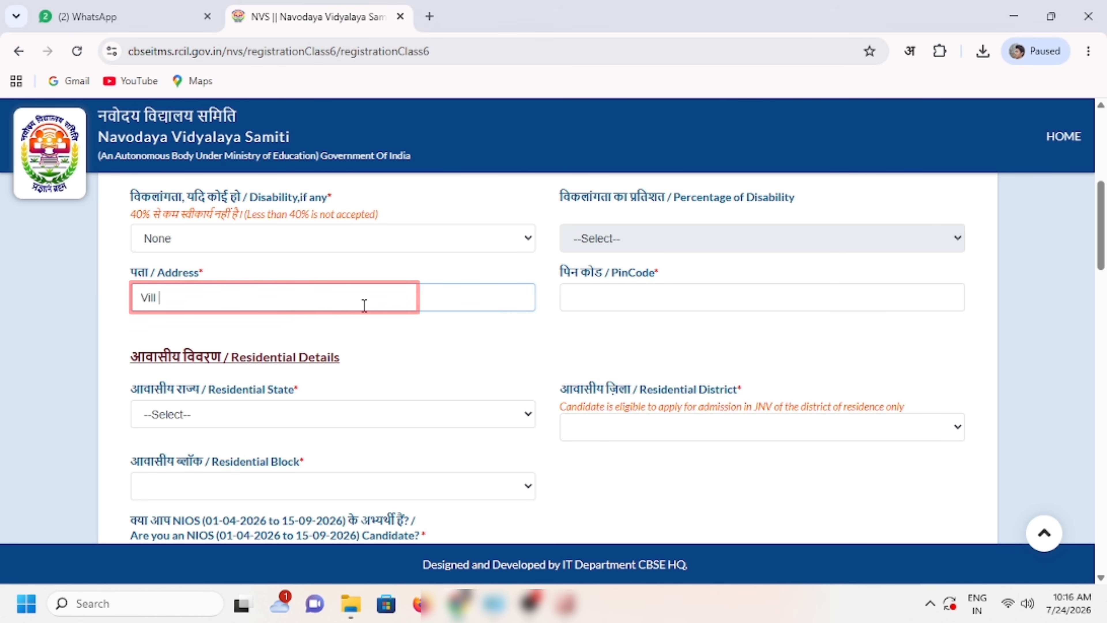
text(xxxxxxxxxxxxx Post)
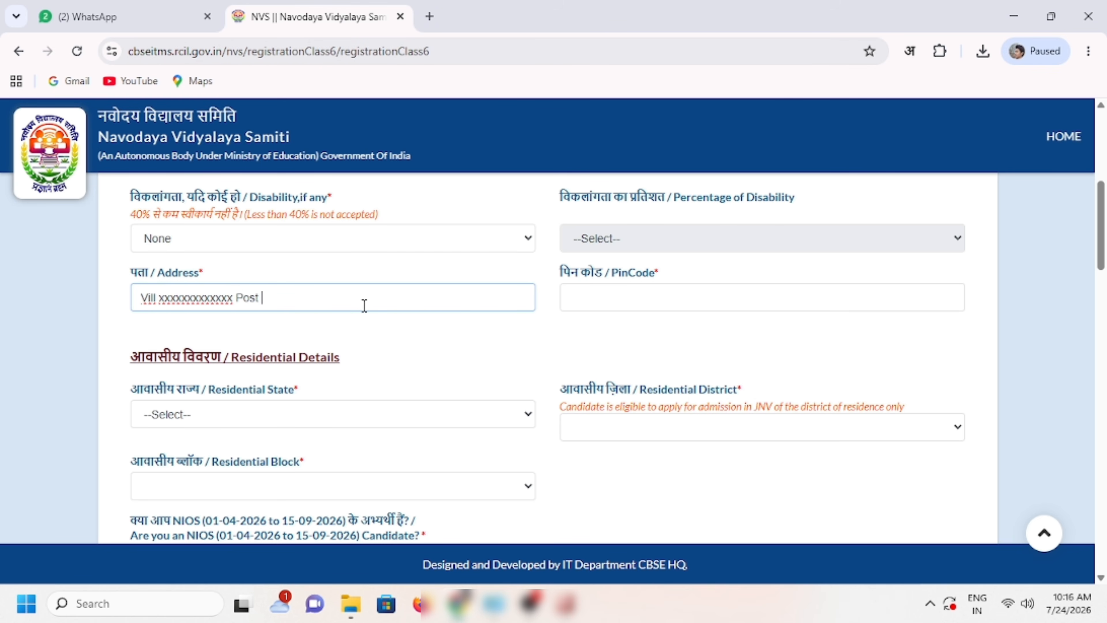
text( xxxxxxxxxxx Dist)
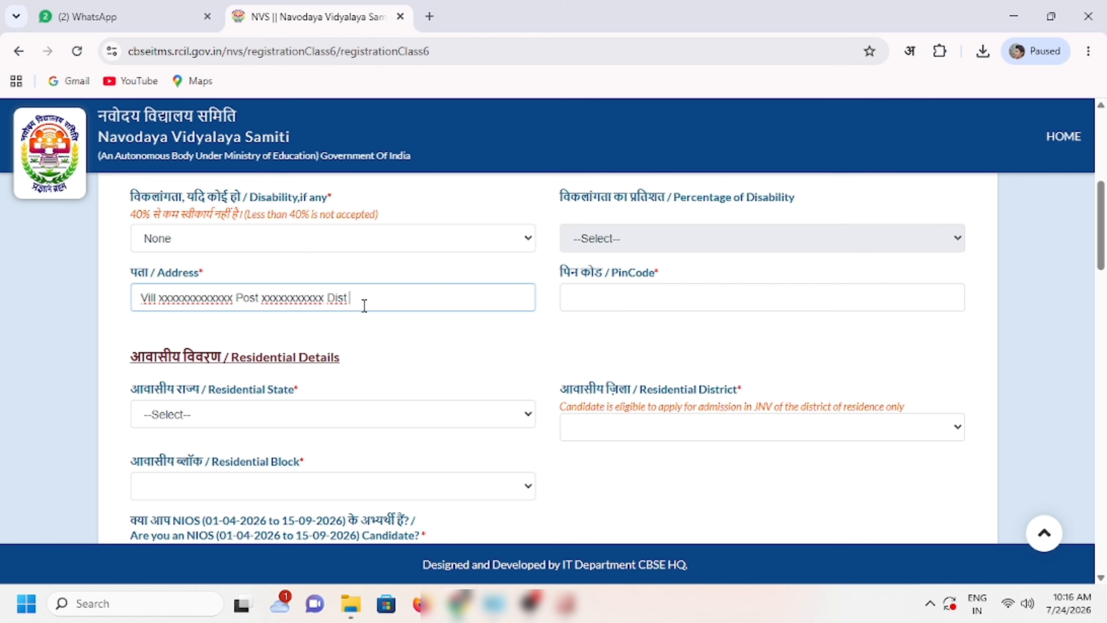
text( xxxxxxxxxxxx)
click(582, 300)
text(1)
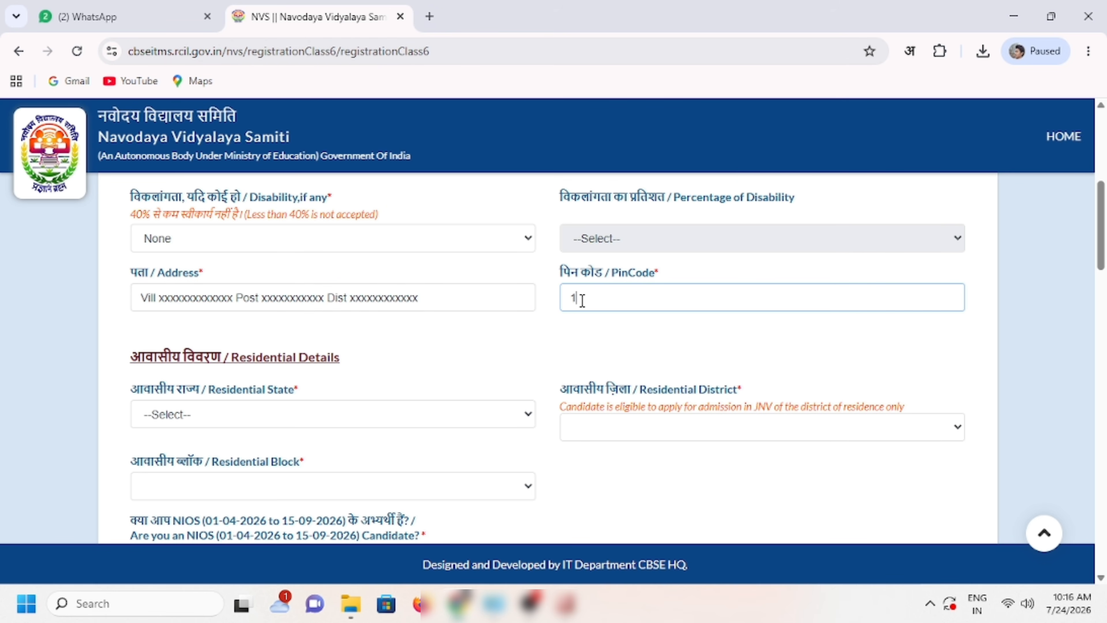
text(11111)
click(541, 353)
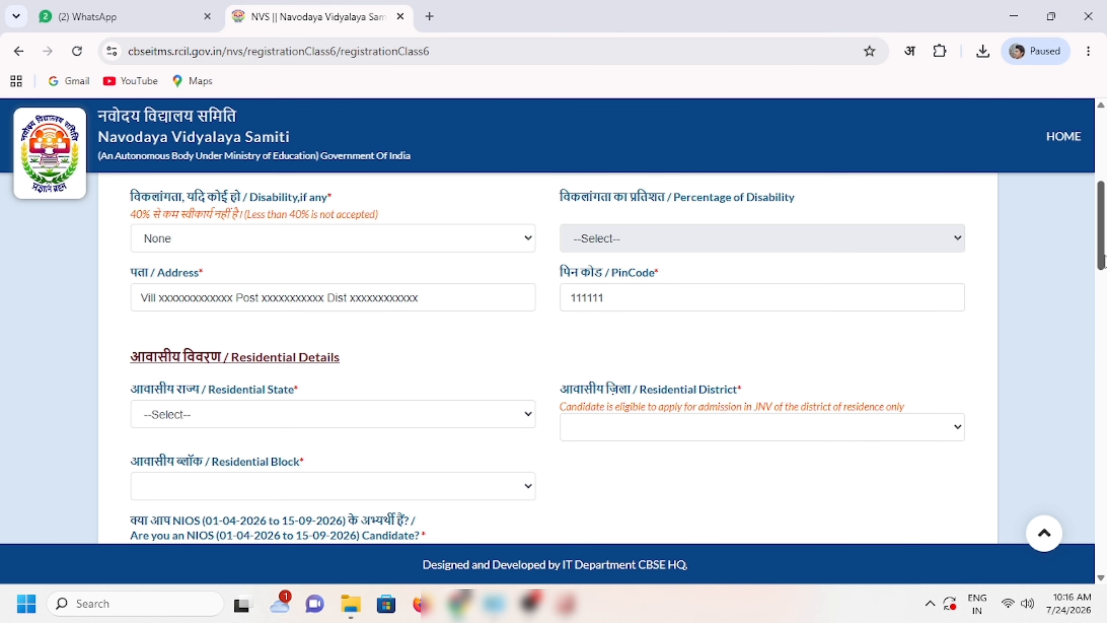
drag(1104, 258, 1104, 289)
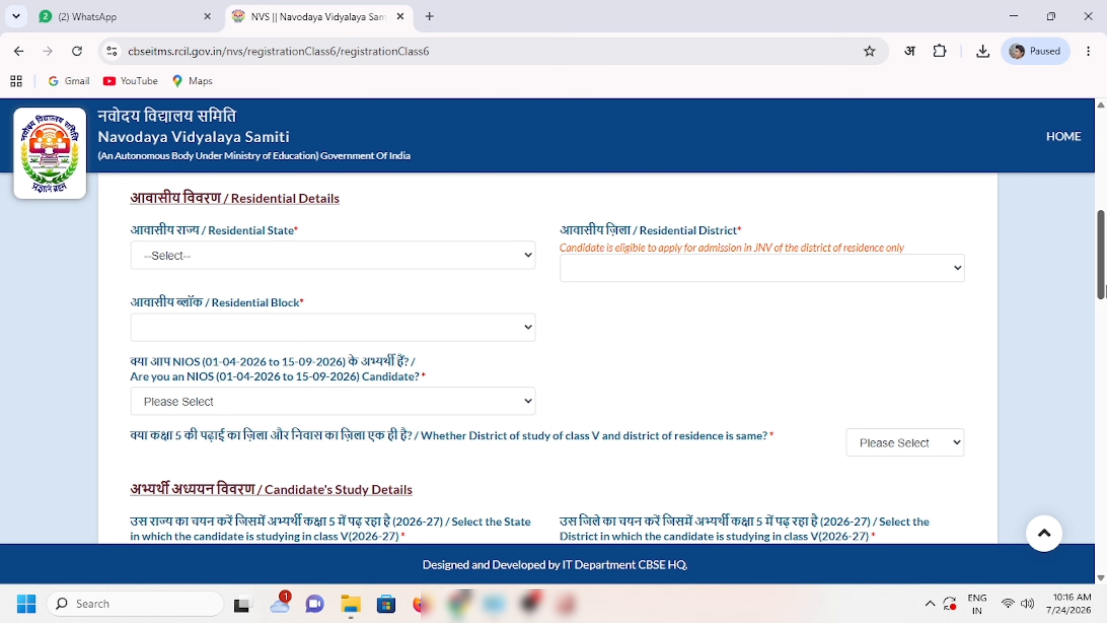
Step: Set the residential state to UTTAR PRADESH and the residential district to FATEHPUR
click(431, 260)
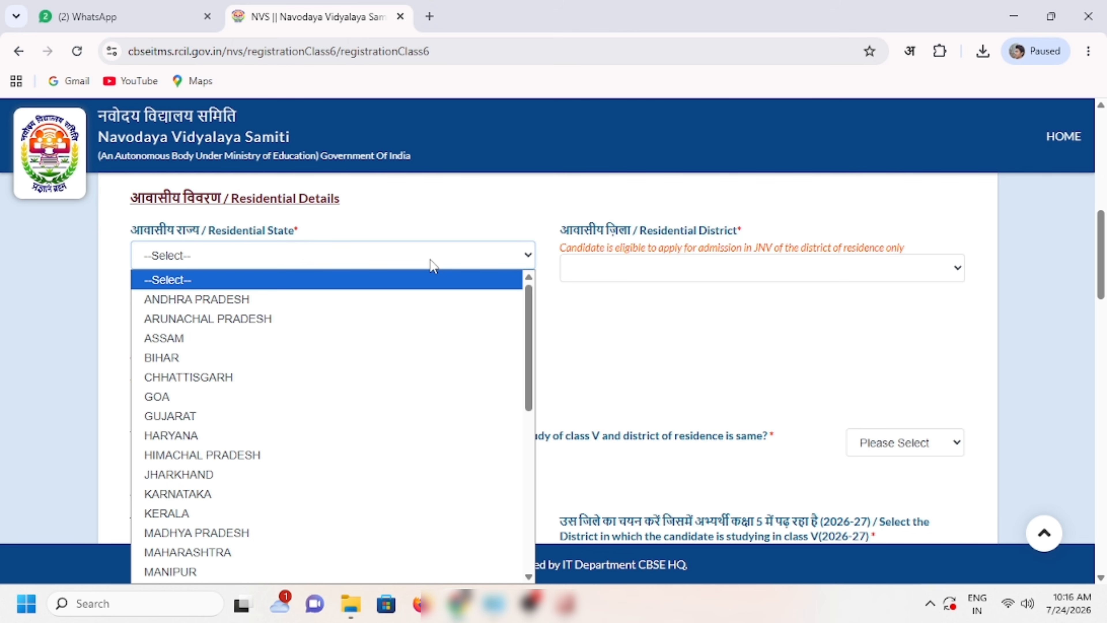
text(utt)
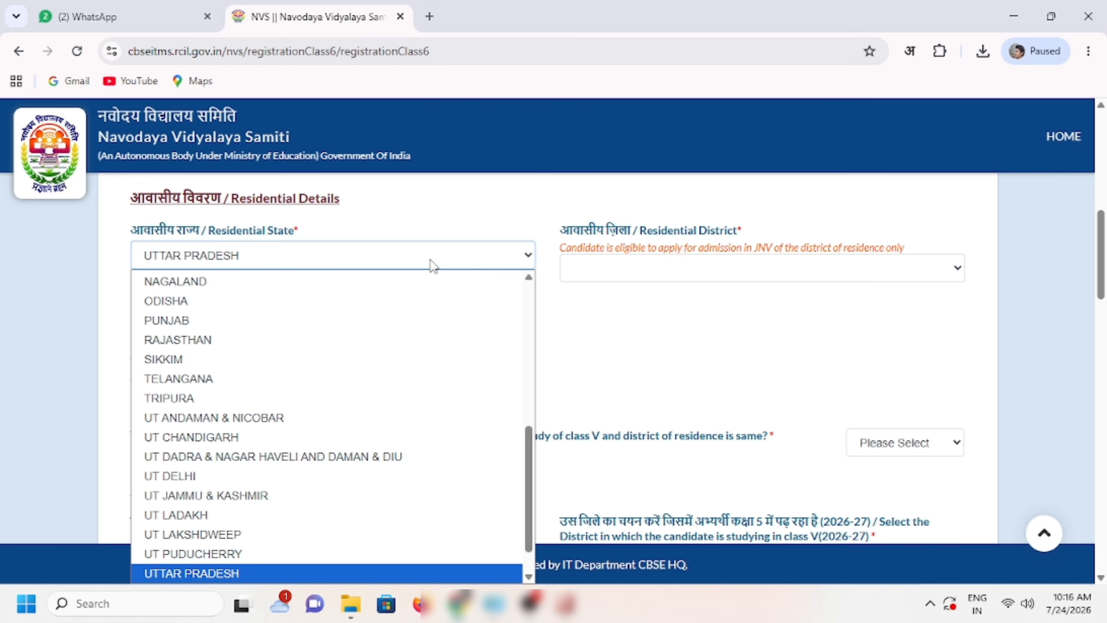
key(Return)
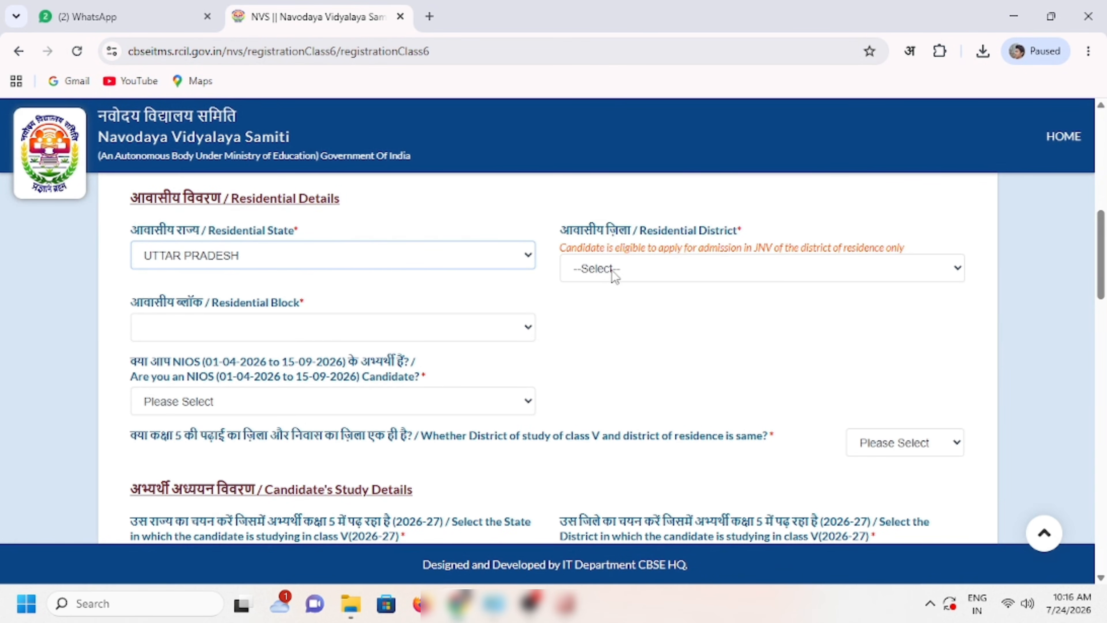
click(615, 270)
scroll(637, 414, down, 15)
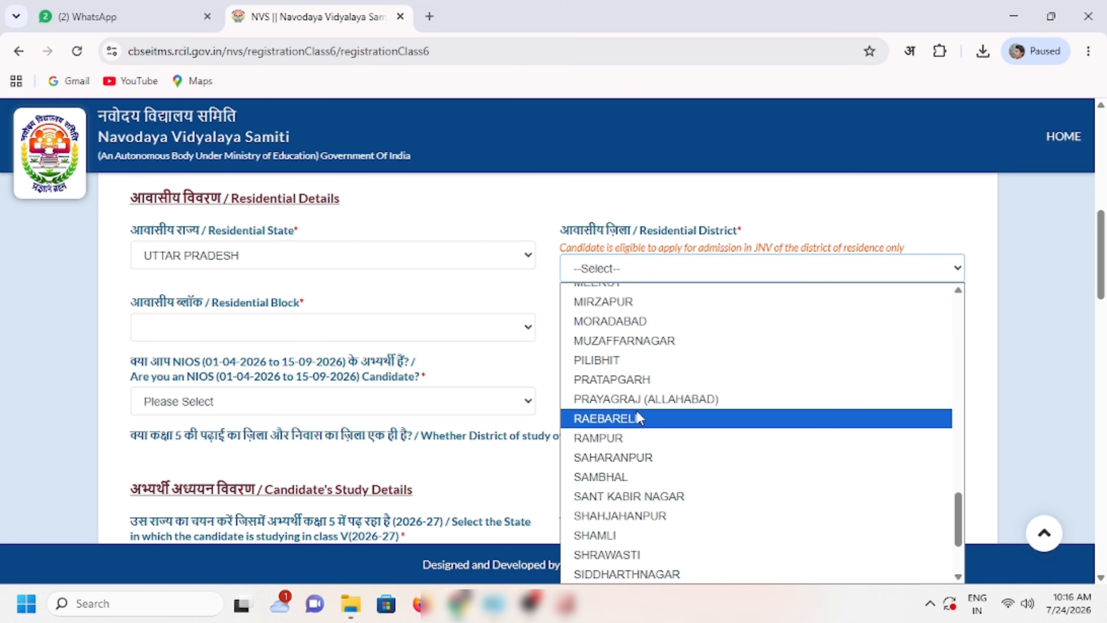
text(fat)
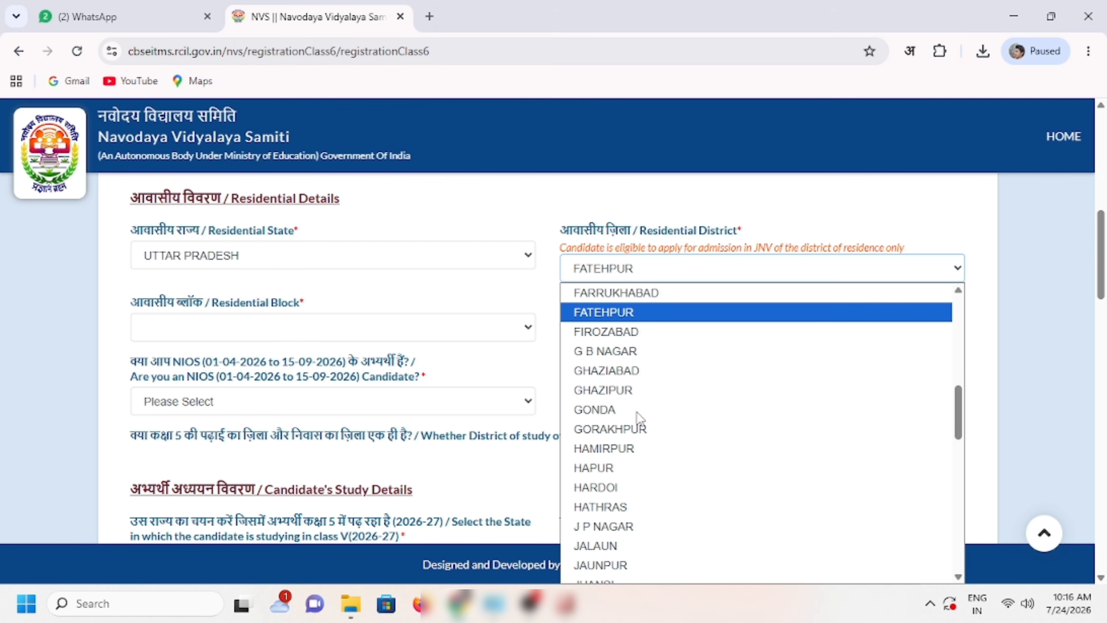
key(Return)
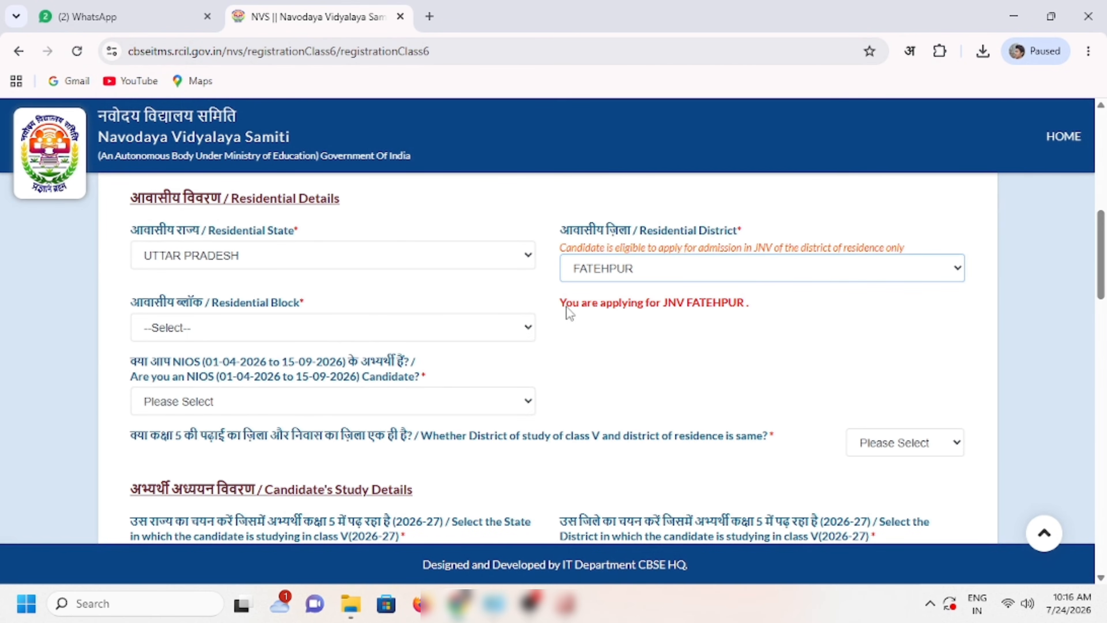
drag(562, 305, 766, 306)
click(738, 334)
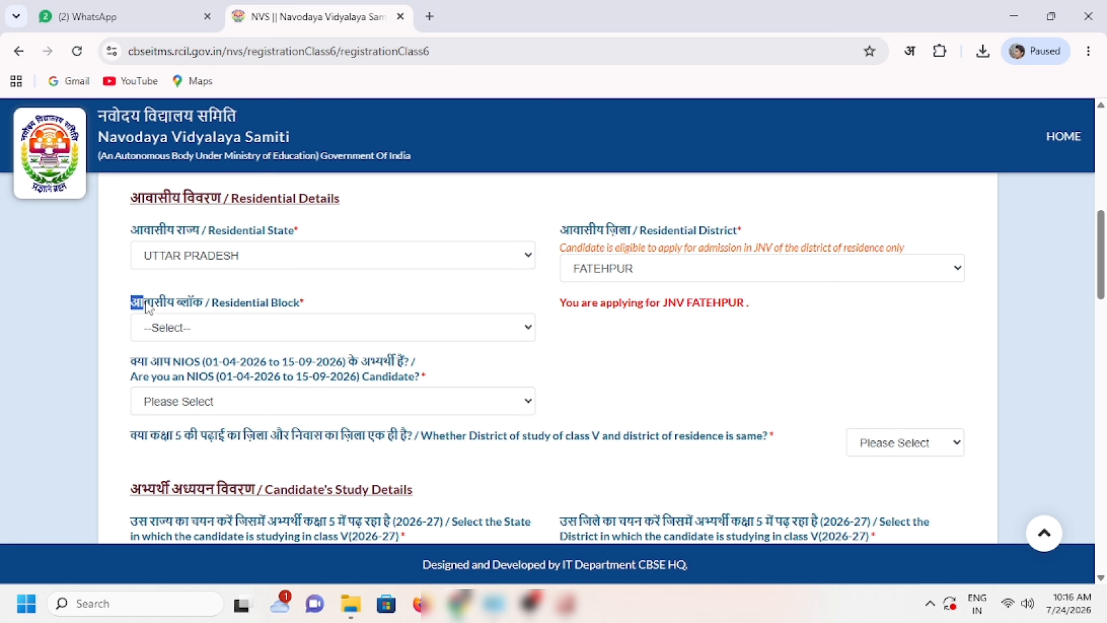
Step: Choose the candidate's Residential Block from its list
drag(146, 302, 274, 302)
click(314, 308)
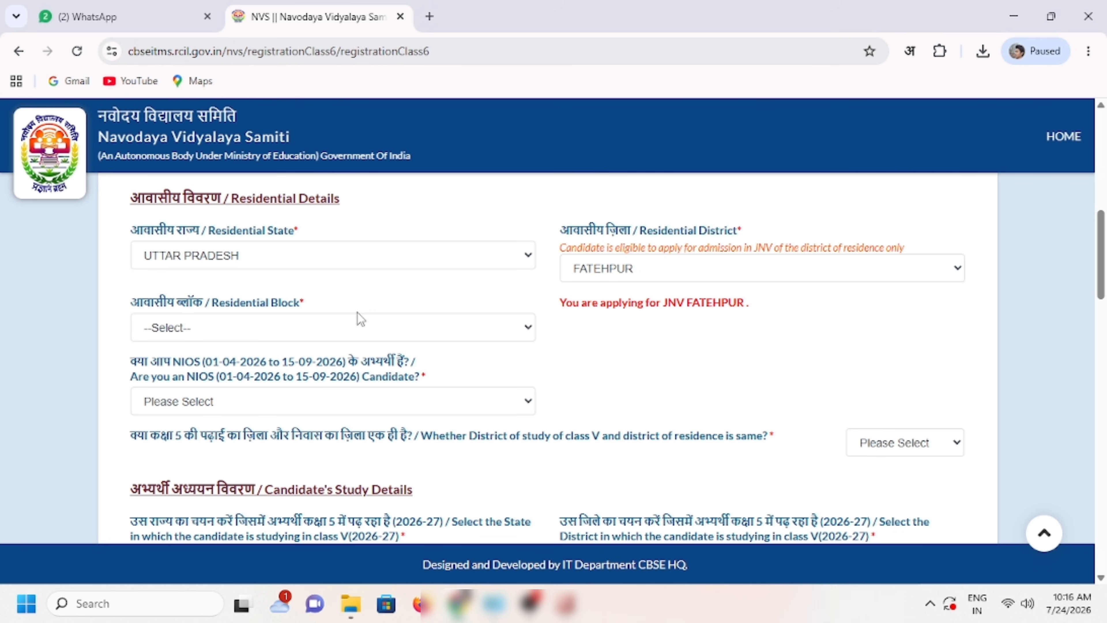
click(317, 331)
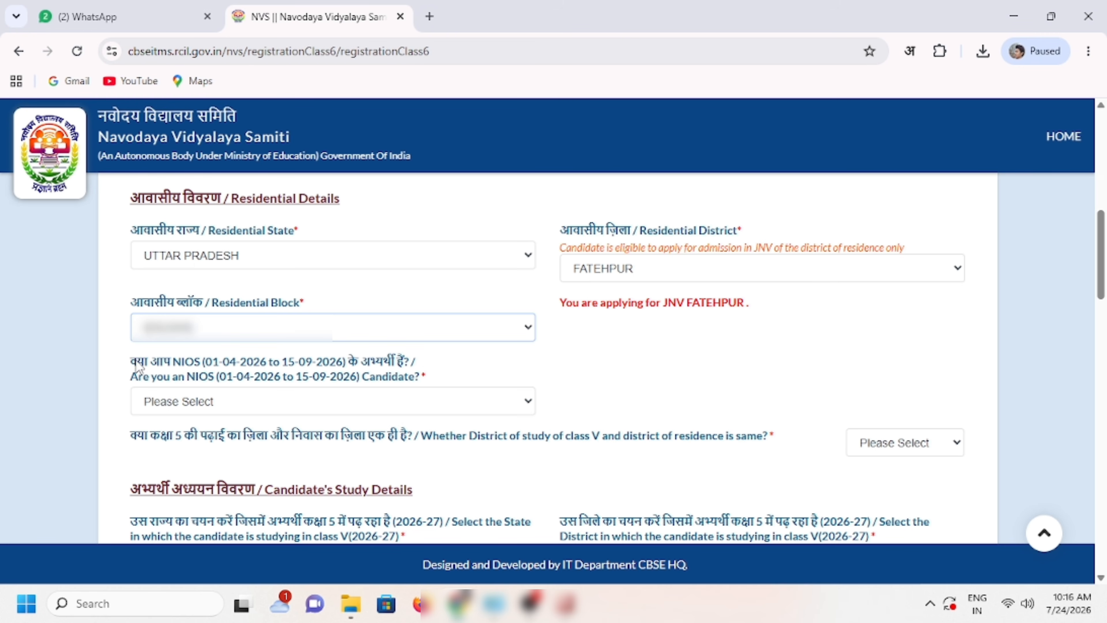
Step: Answer No to the NIOS candidate question, then bring up the same-district question
drag(132, 363, 463, 359)
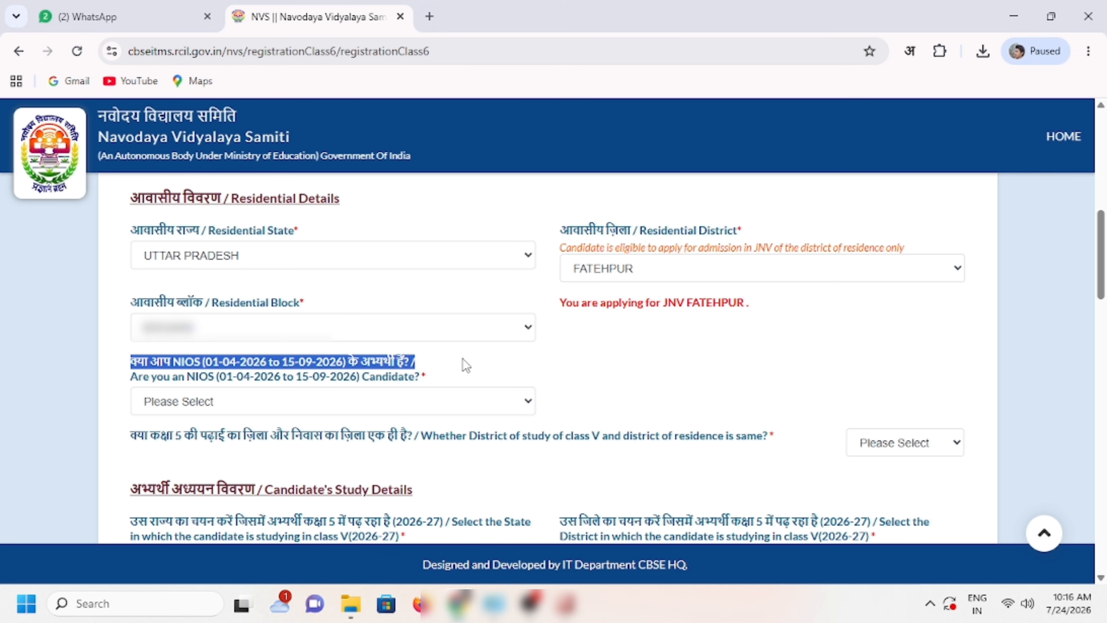
click(478, 368)
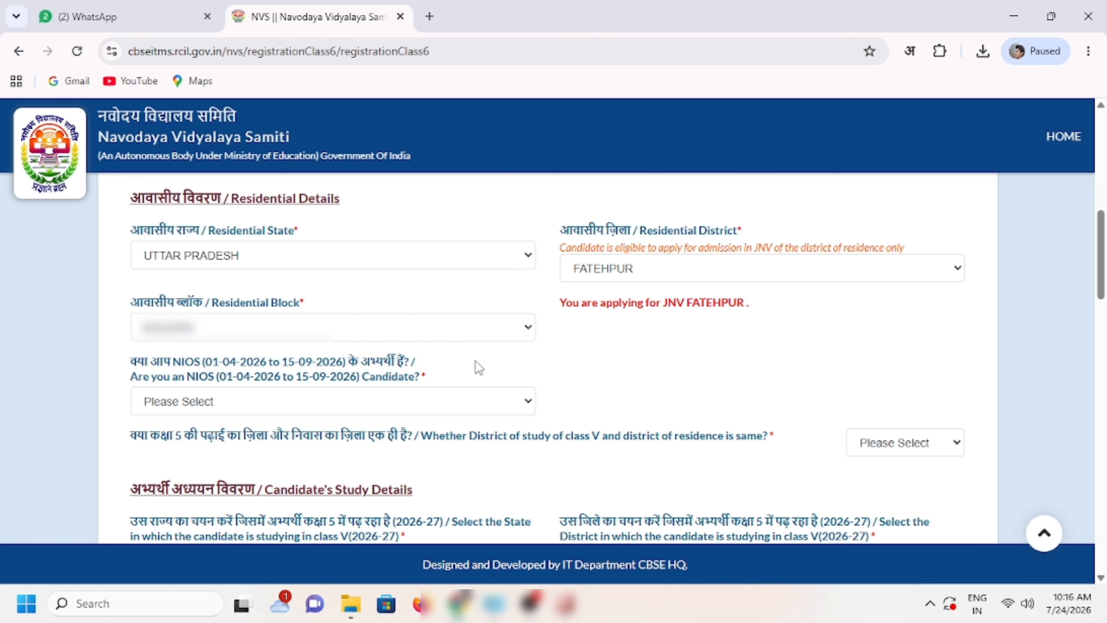
click(347, 401)
click(202, 467)
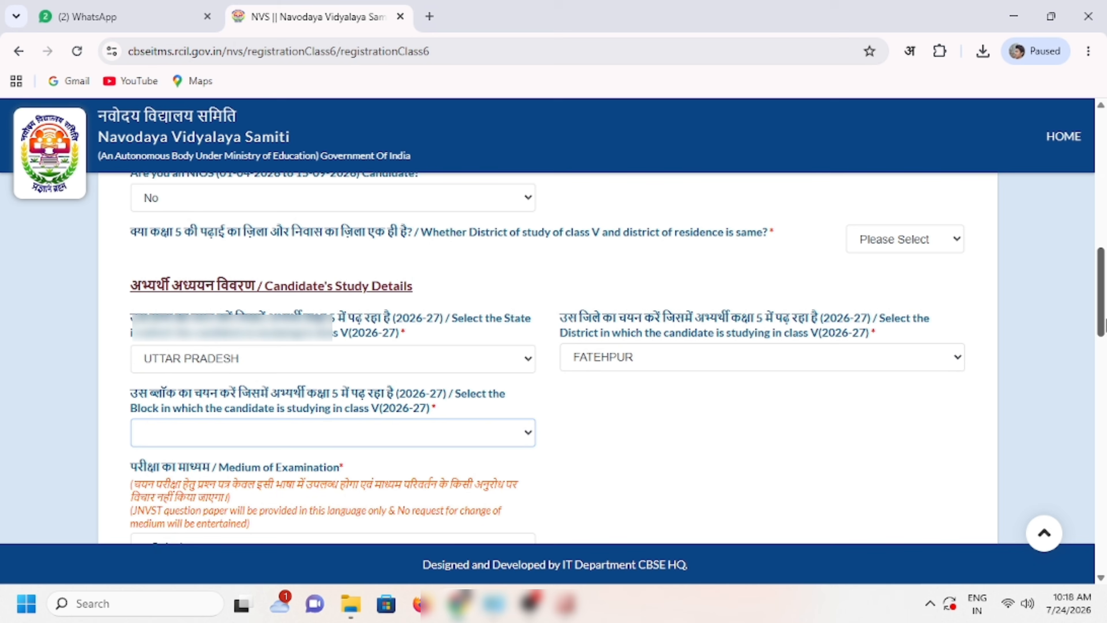
scroll(619, 359, down, 1)
scroll(619, 359, down, 1)
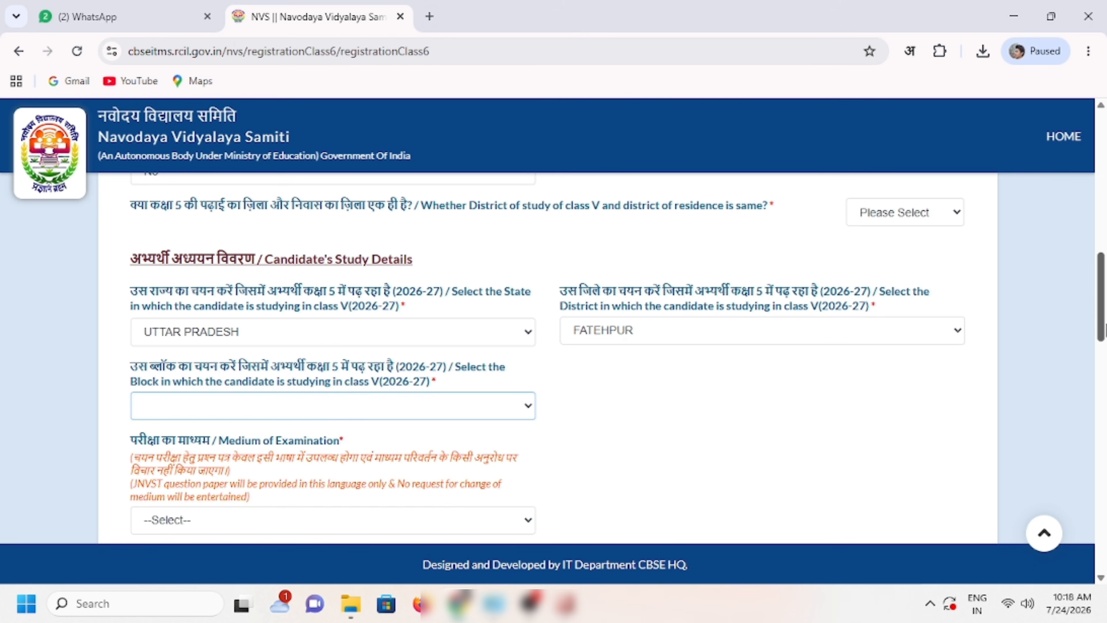
click(136, 212)
drag(135, 211, 745, 222)
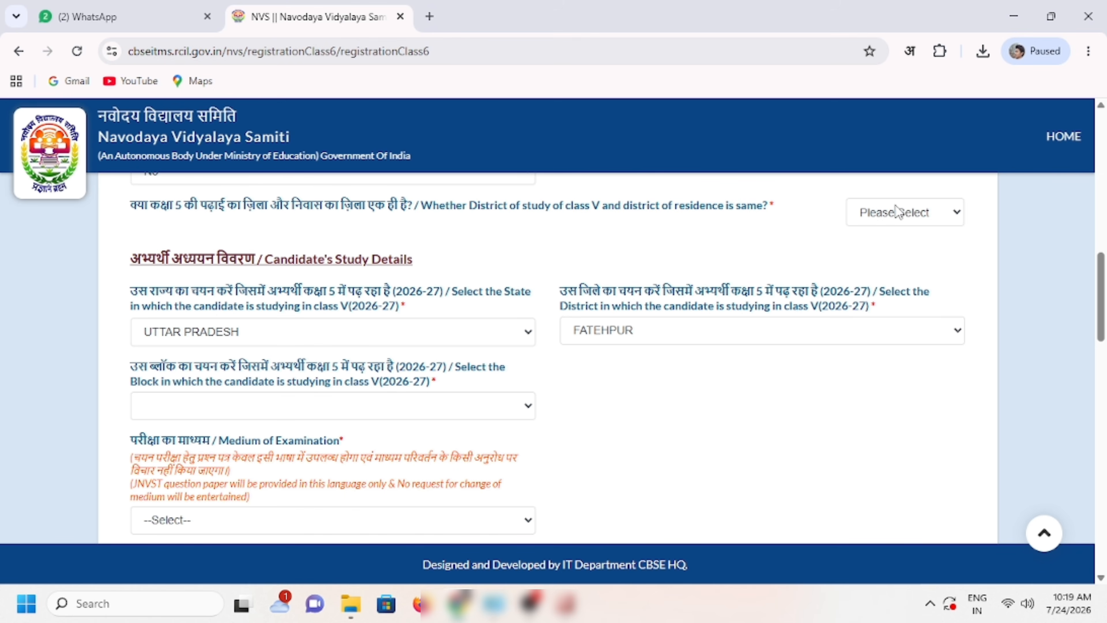
Step: Answer Yes to 'District of study same as residence?' and set Medium of Examination to HINDI
click(900, 213)
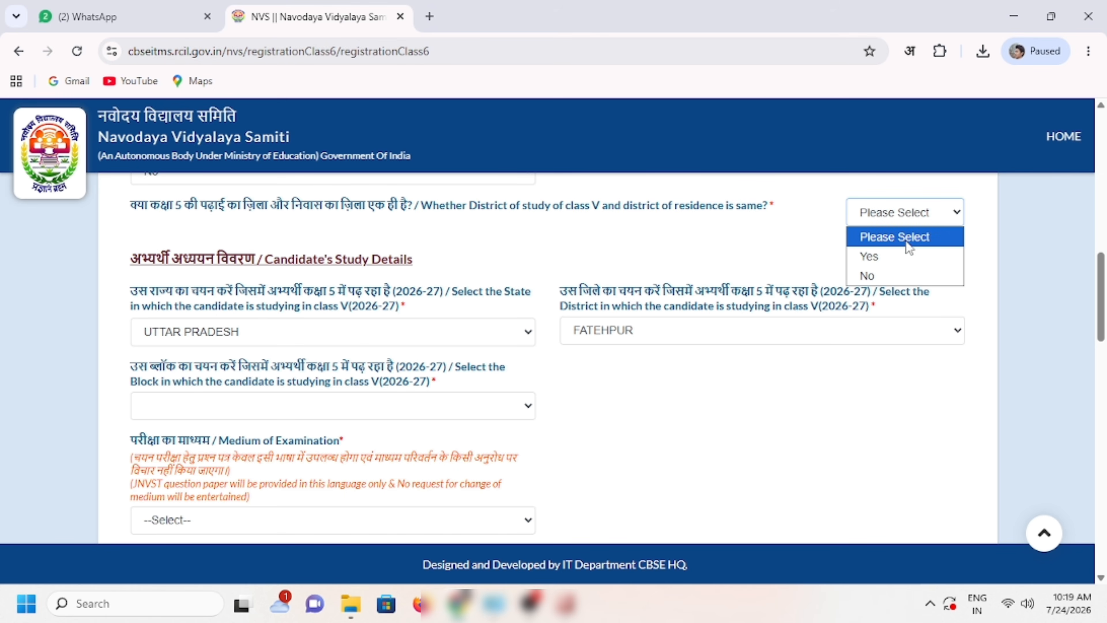
click(899, 262)
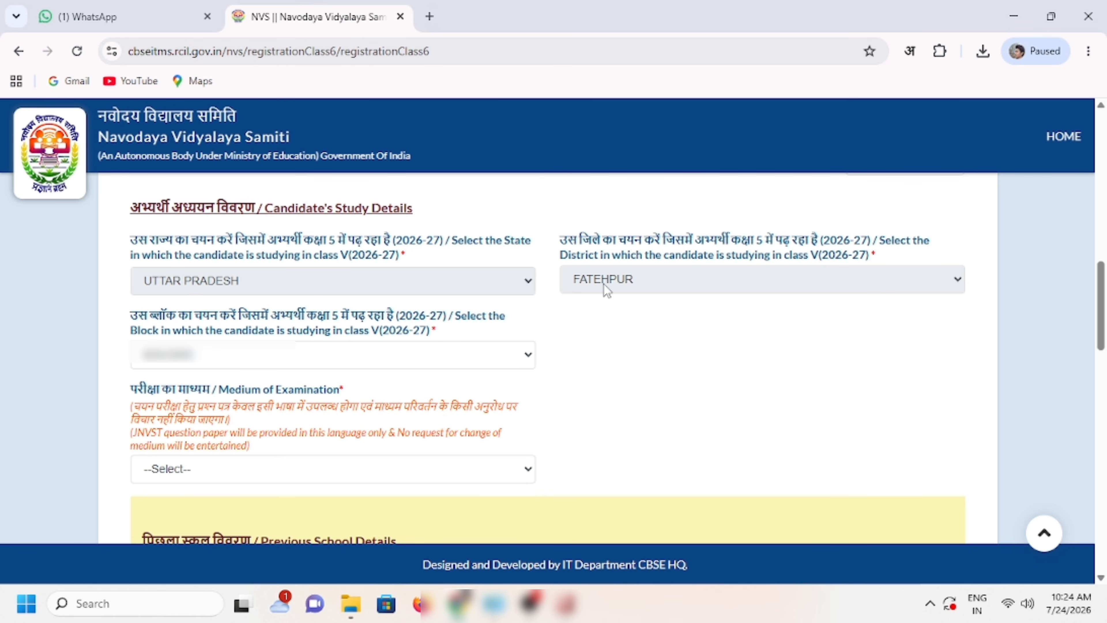
scroll(723, 327, down, 4)
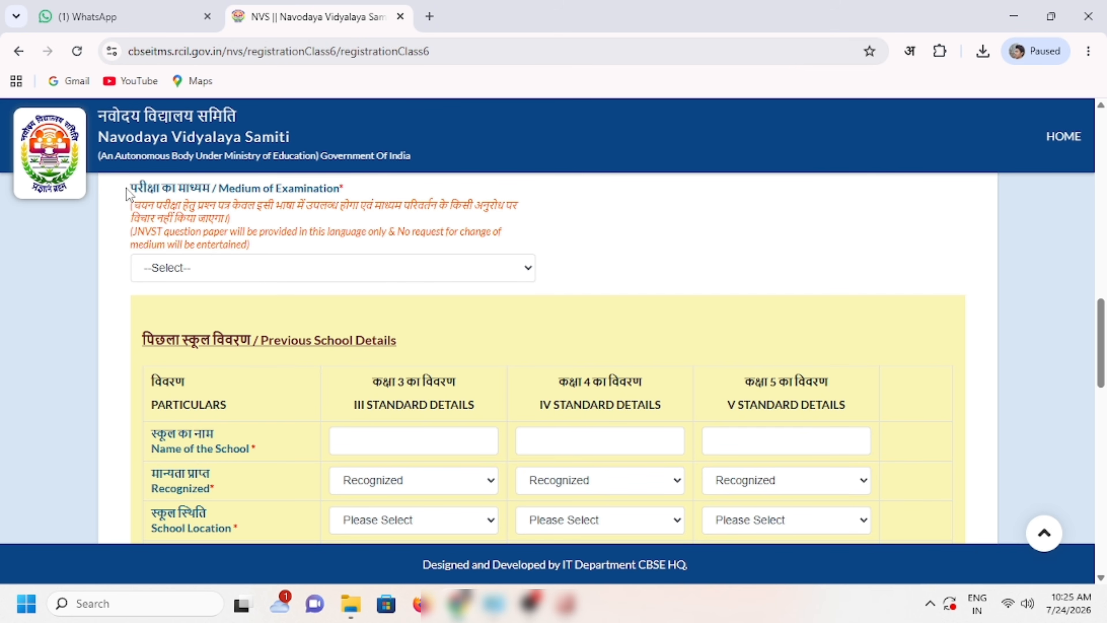
drag(127, 189, 364, 193)
click(311, 254)
click(290, 270)
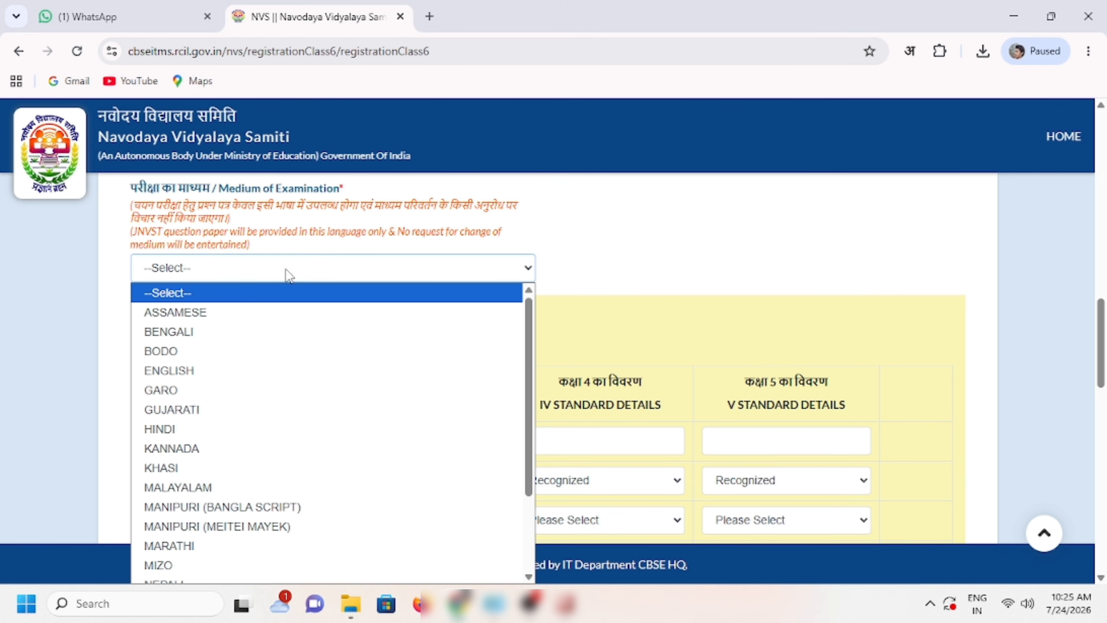
click(177, 431)
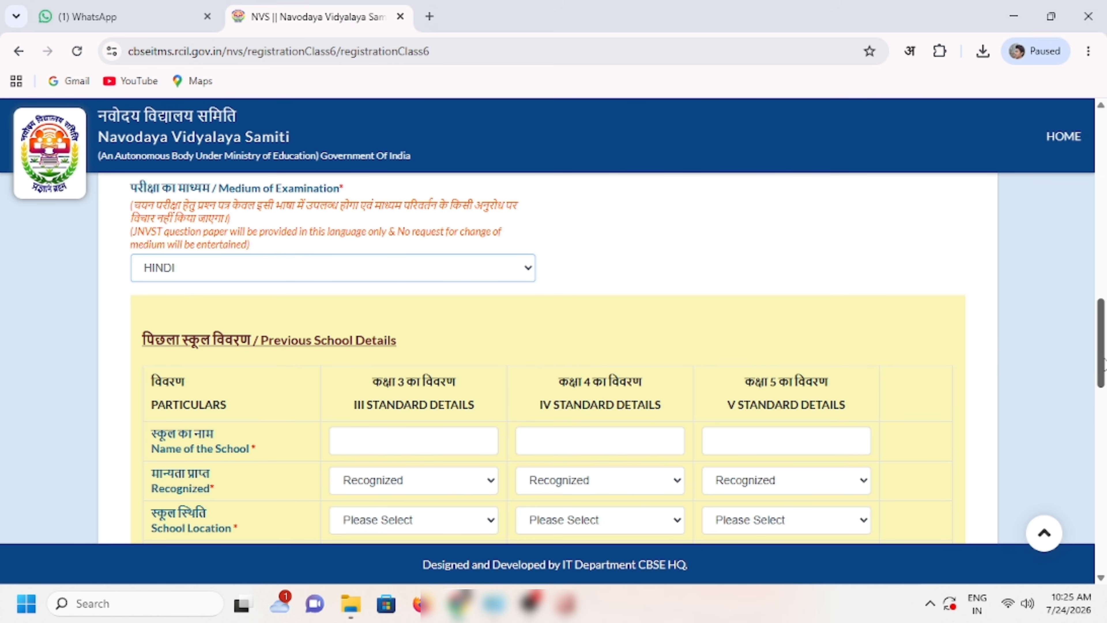
scroll(1103, 361, down, 3)
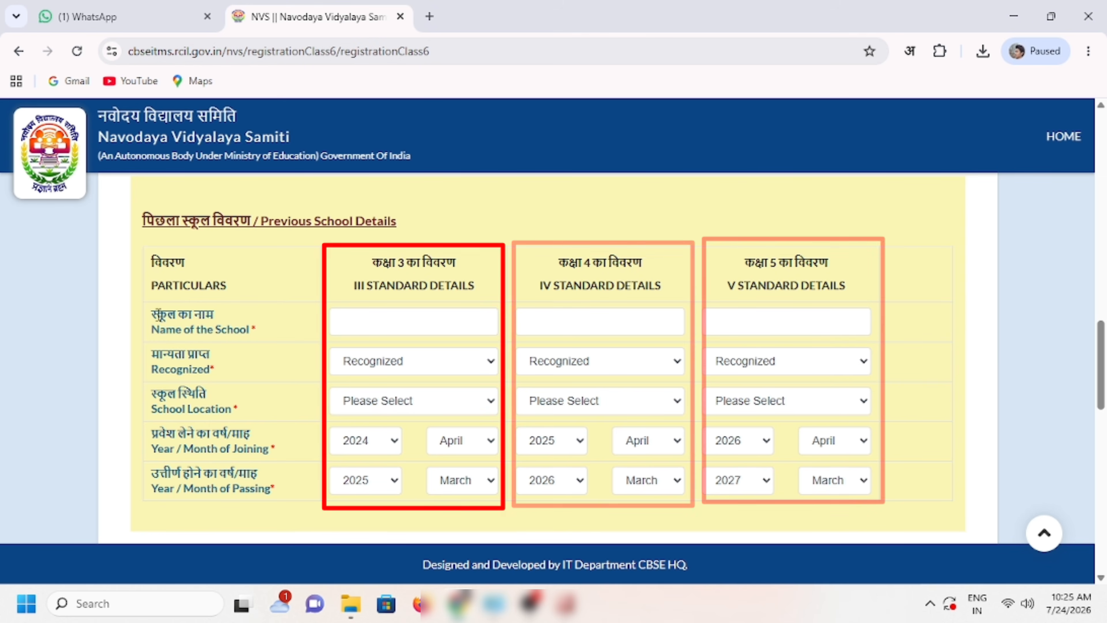
Step: Enter the school names for classes III, IV and V in Previous School Details
drag(374, 261, 645, 266)
click(557, 263)
drag(727, 264, 821, 262)
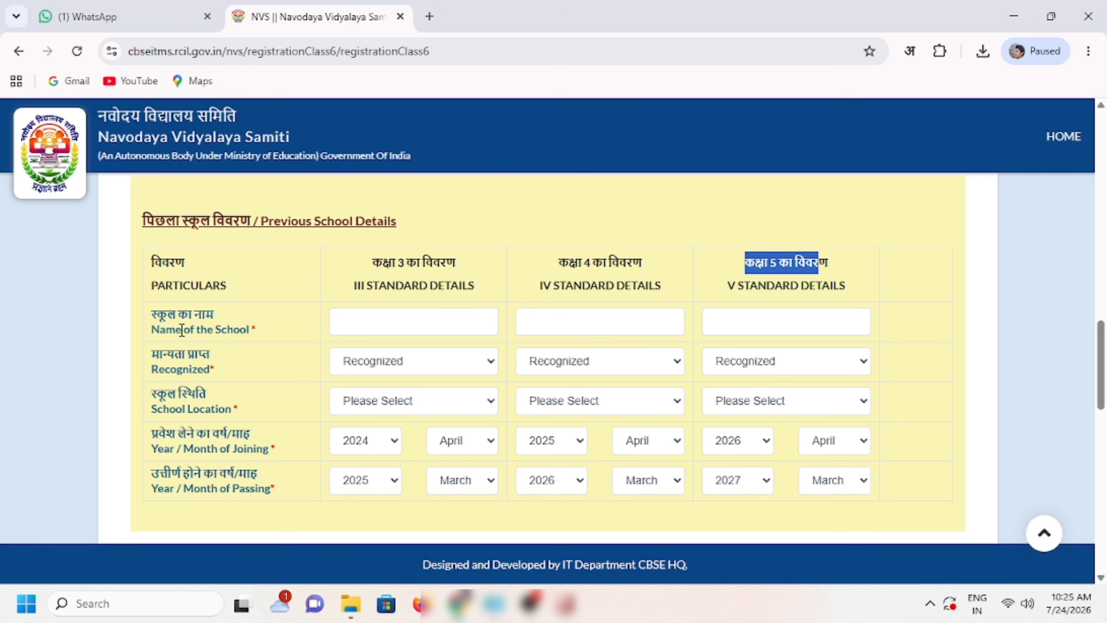
drag(153, 318, 237, 325)
click(366, 316)
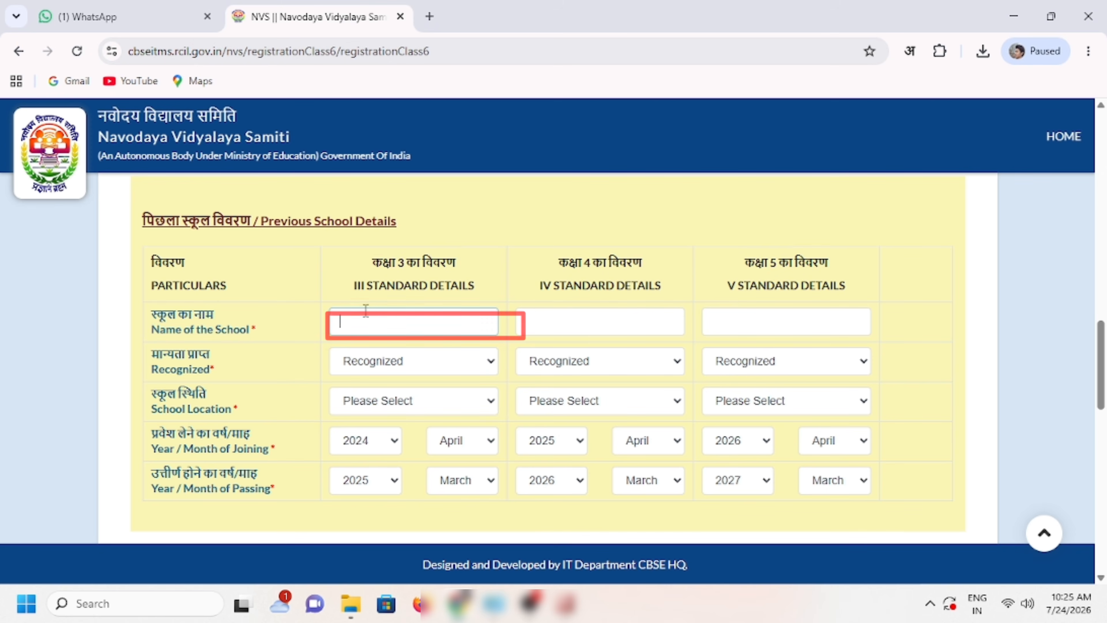
click(576, 317)
click(787, 320)
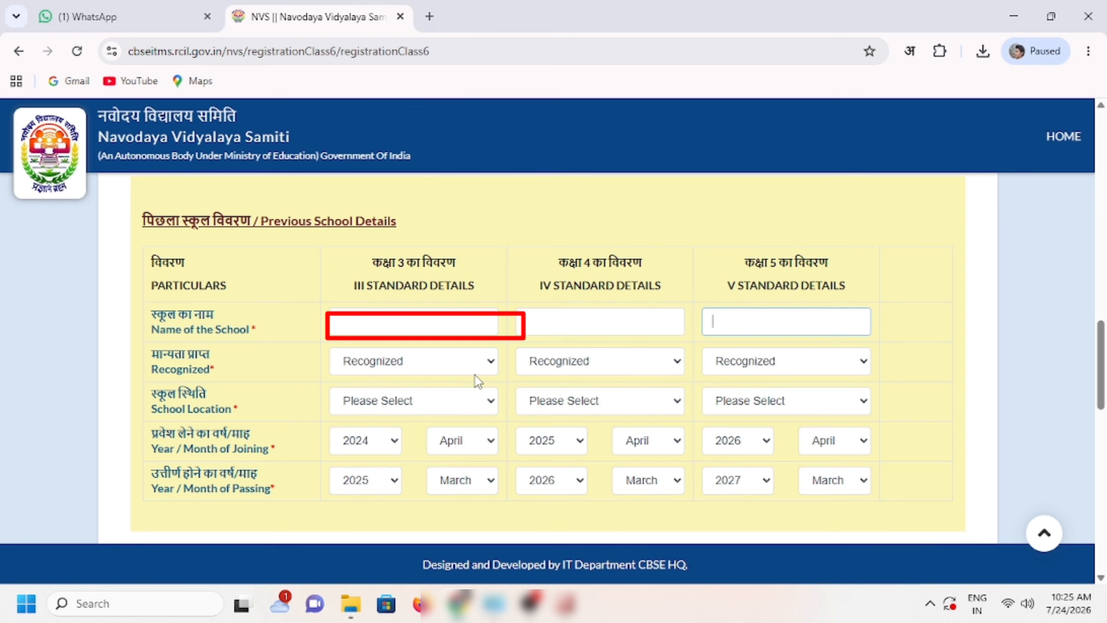
click(389, 321)
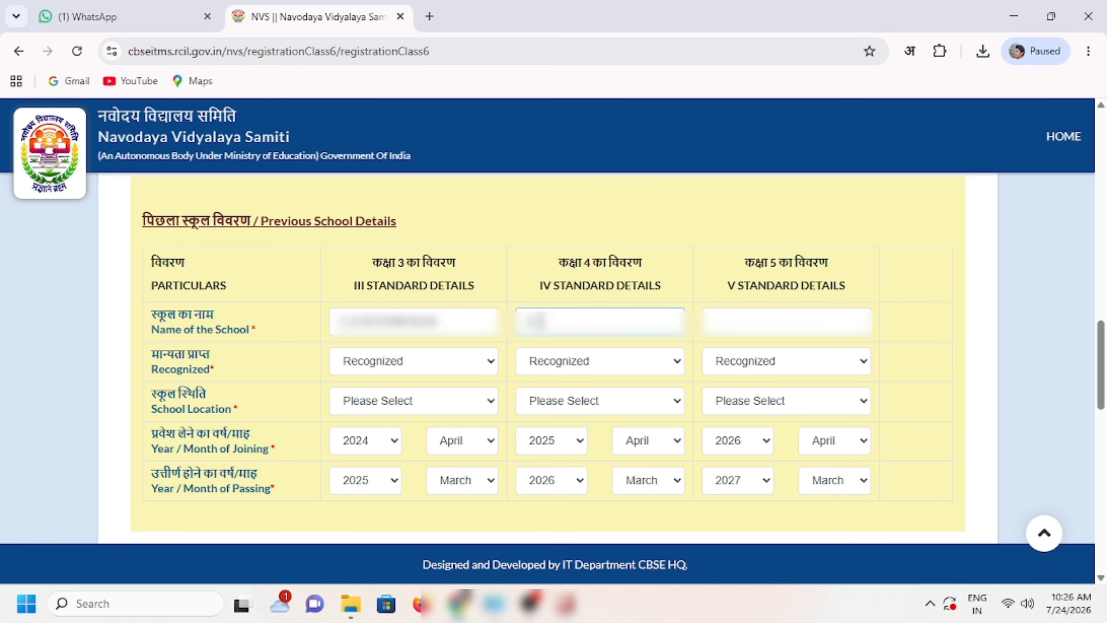
text(???????)
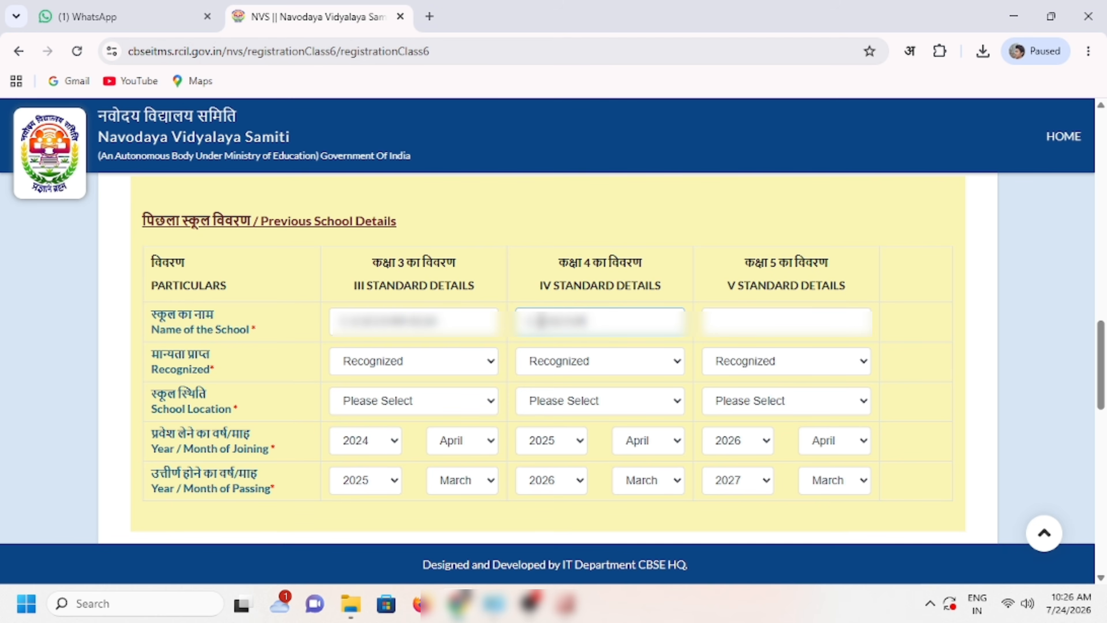
click(729, 326)
key(ctrl+v)
text(??)
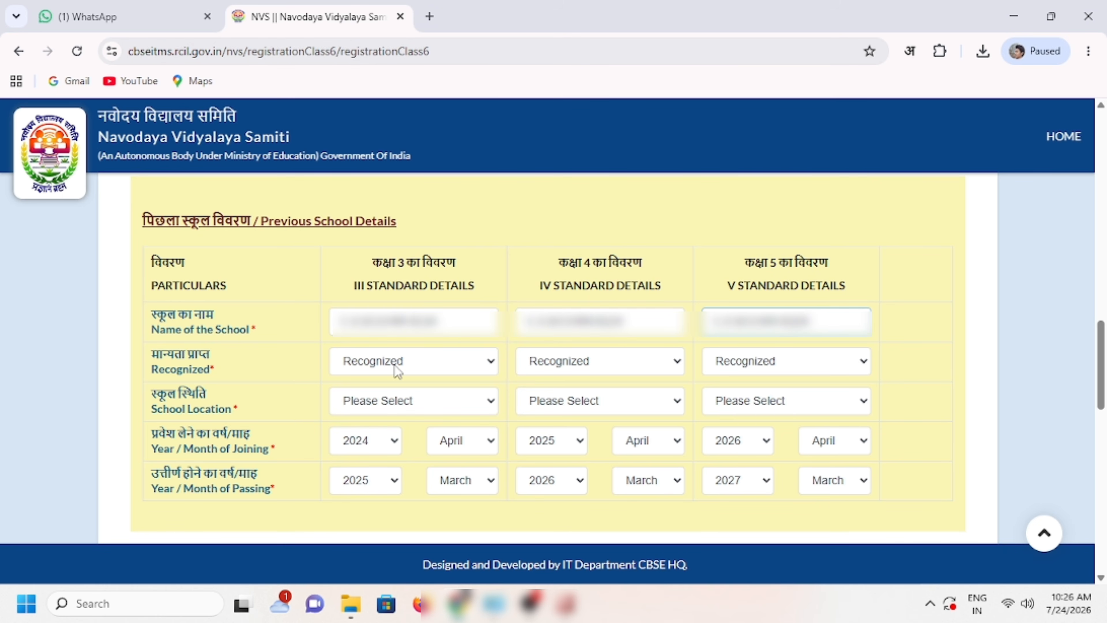
Step: Mark the class III, IV and V schools as Recognized
click(411, 364)
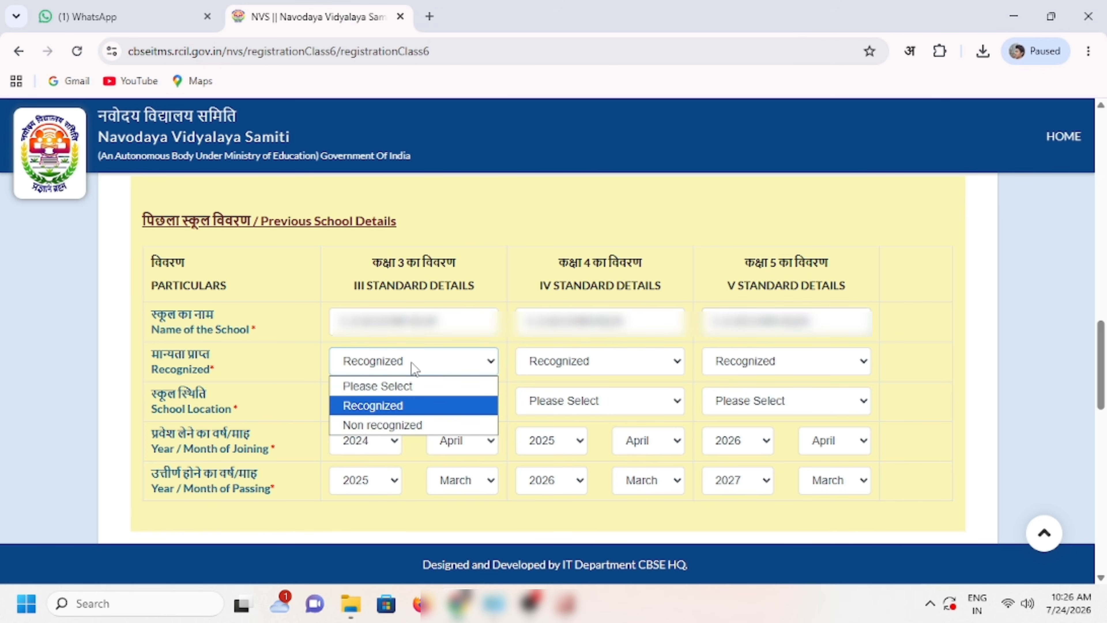
click(398, 408)
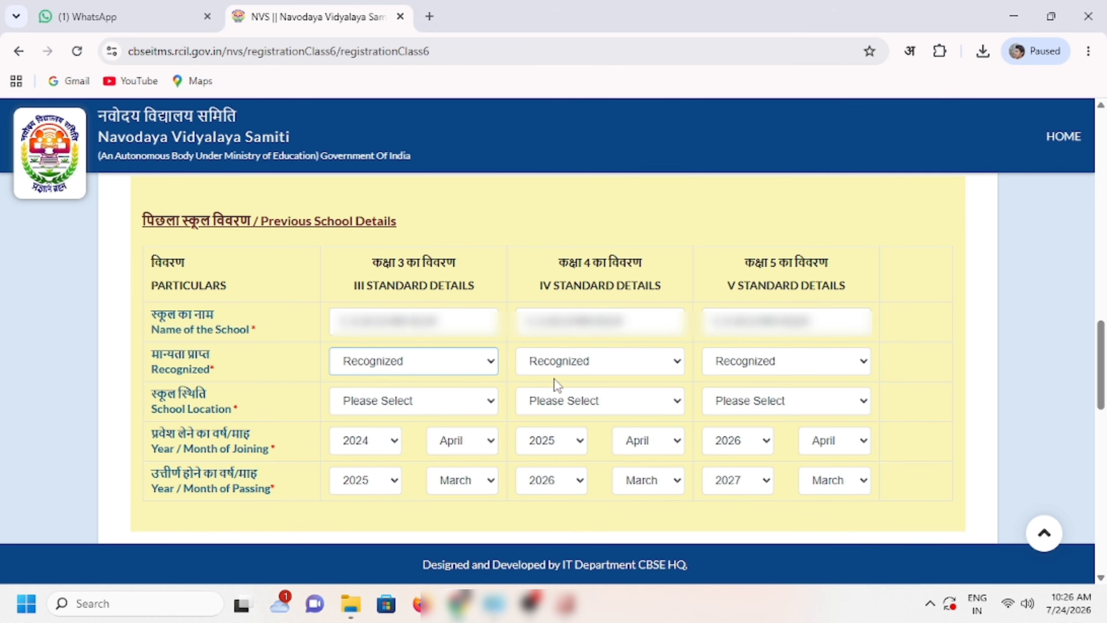
click(572, 362)
click(581, 403)
click(772, 373)
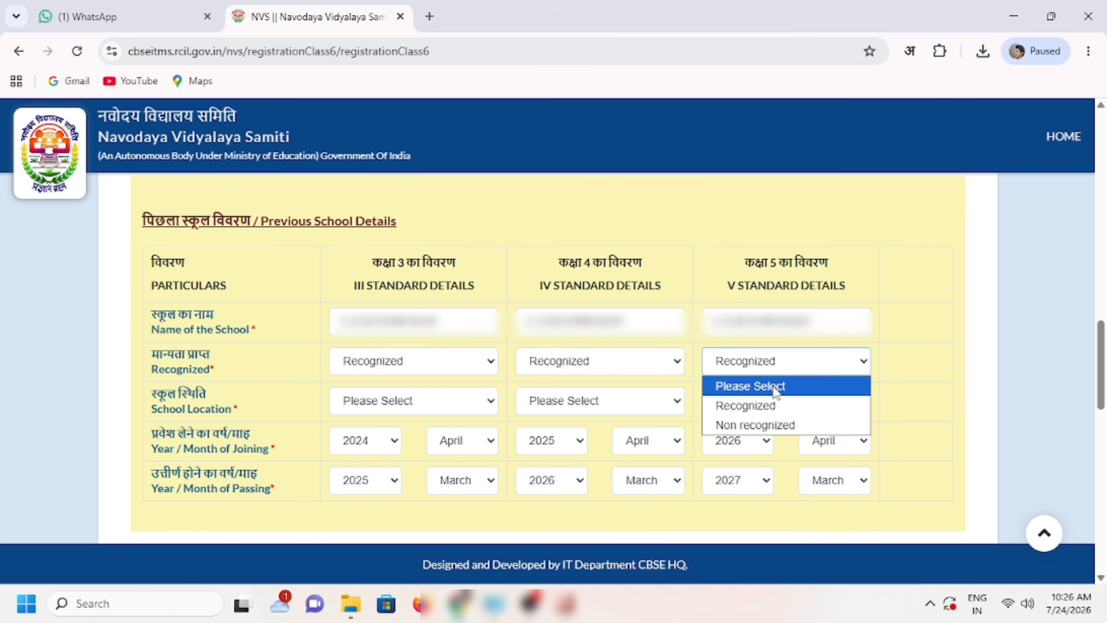
click(774, 406)
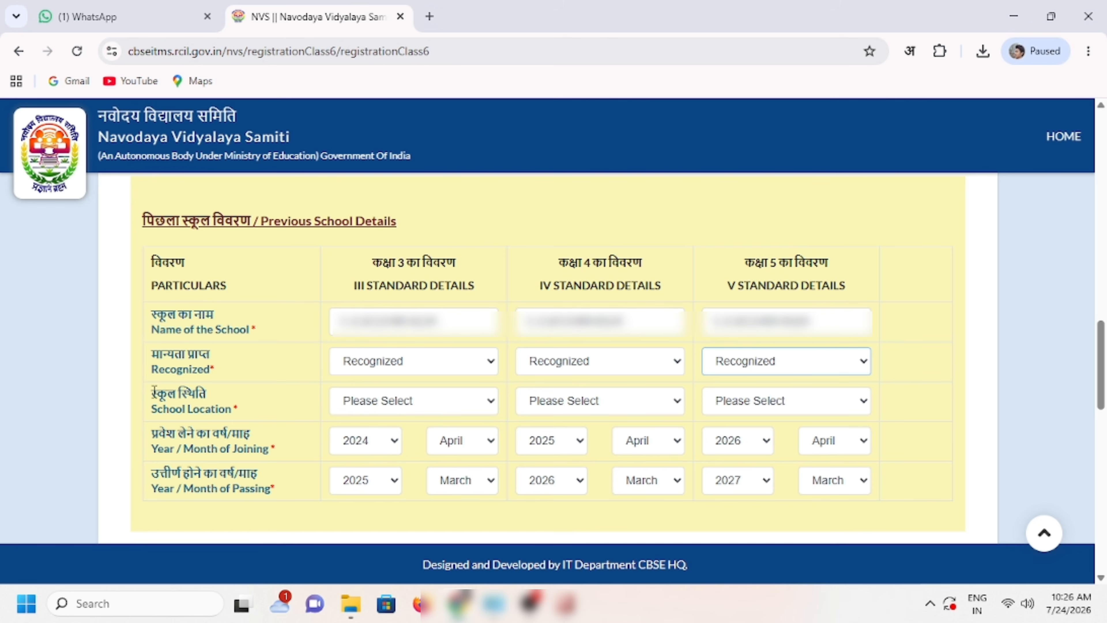
Step: Set the School Location to Rural for classes III, IV and V
drag(154, 389, 209, 393)
click(372, 406)
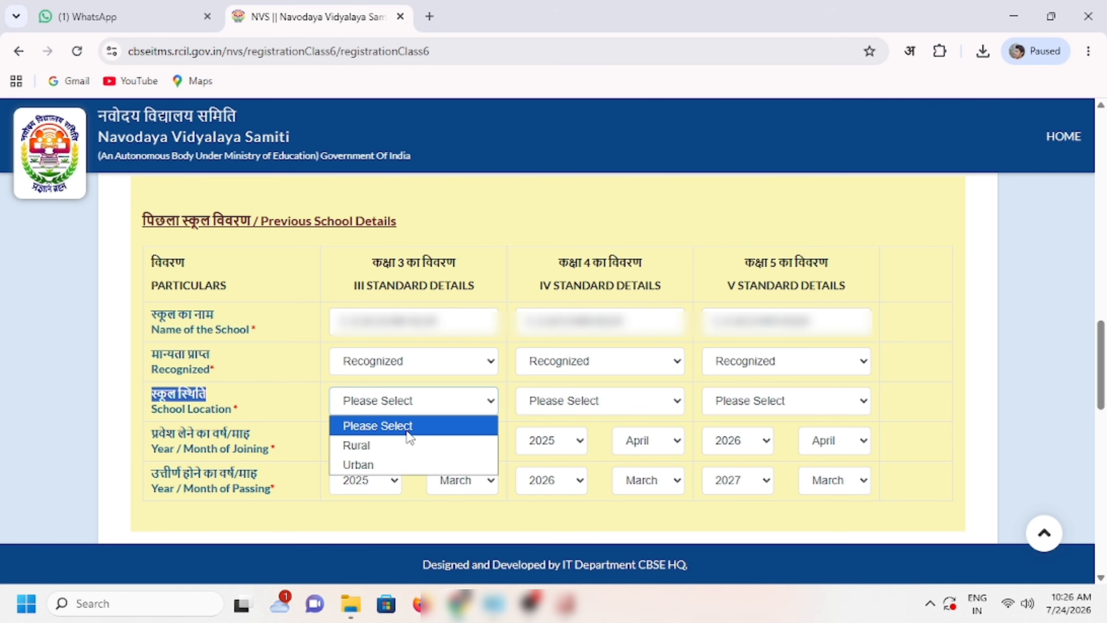
click(395, 450)
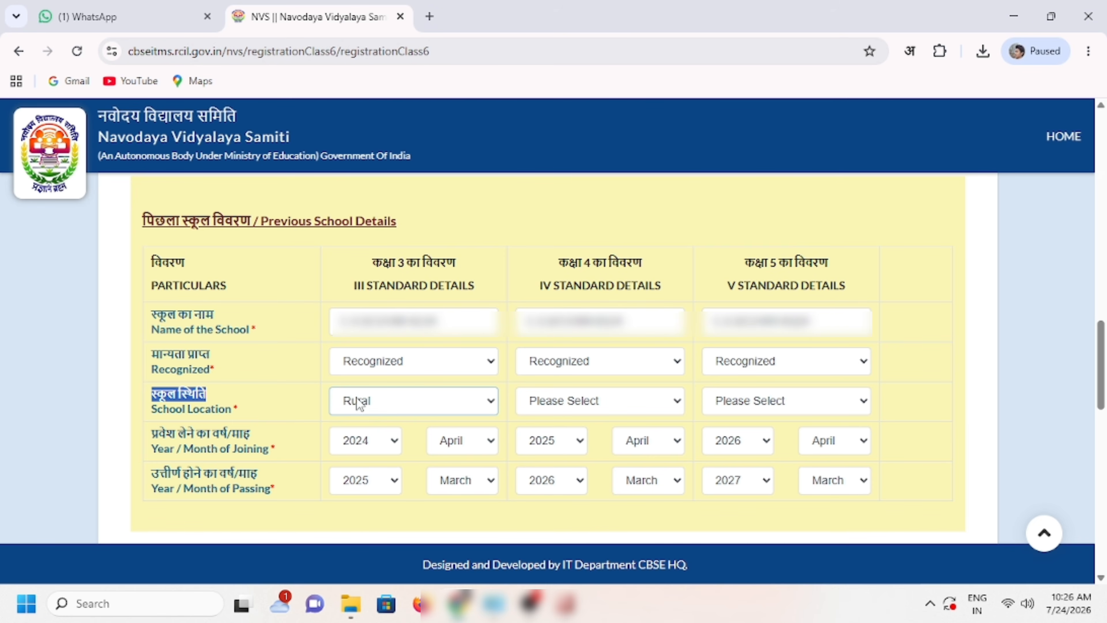
click(561, 408)
click(573, 446)
click(728, 407)
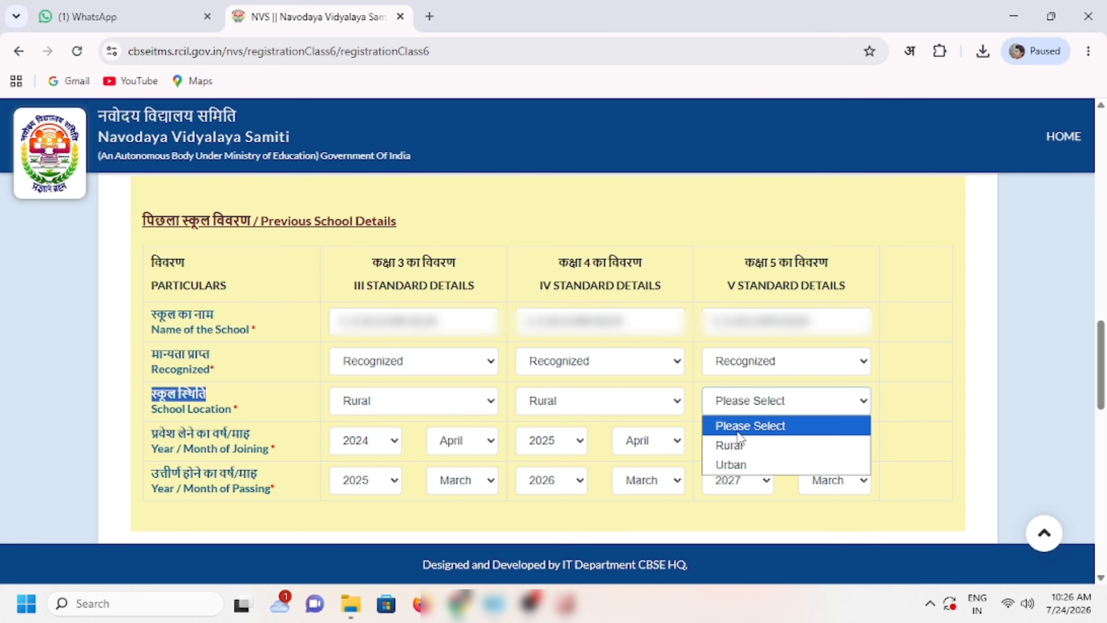
click(737, 445)
click(206, 428)
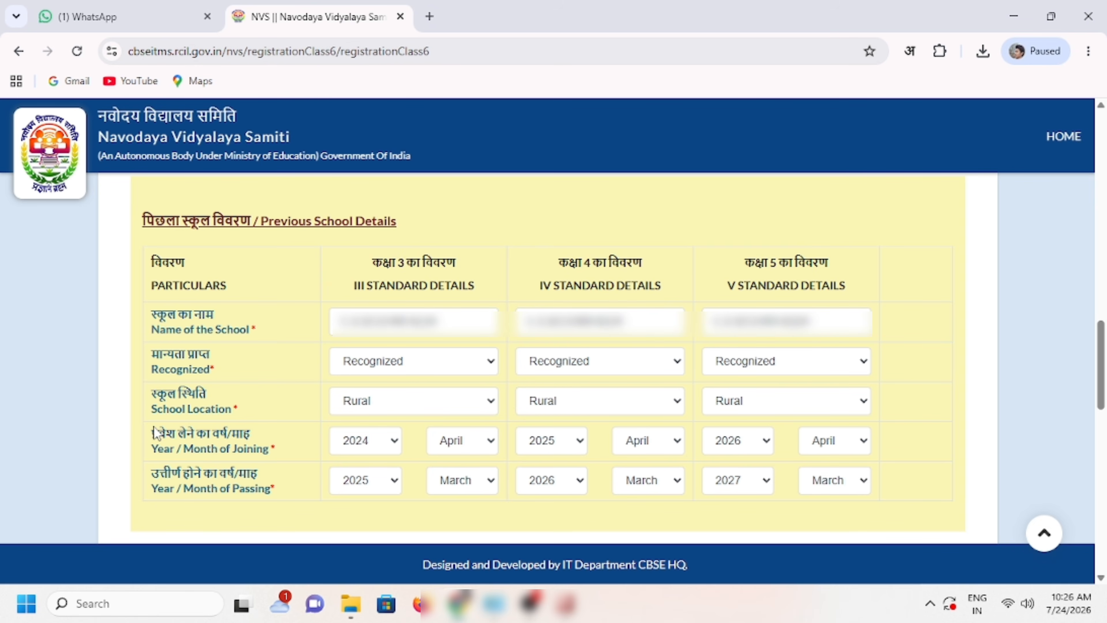
drag(155, 434, 252, 435)
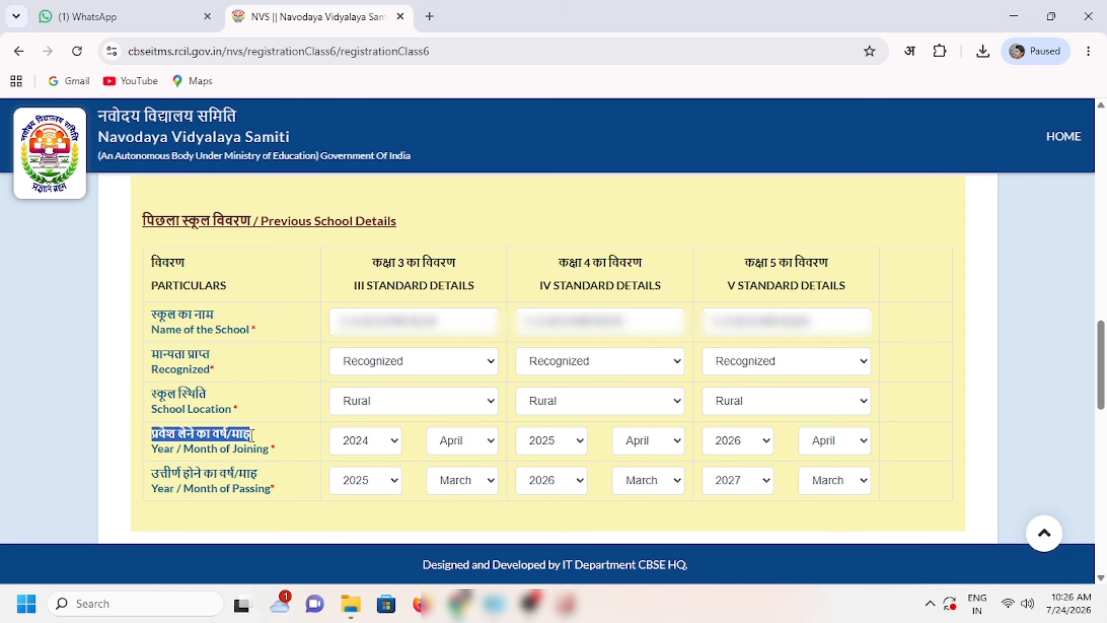
click(312, 443)
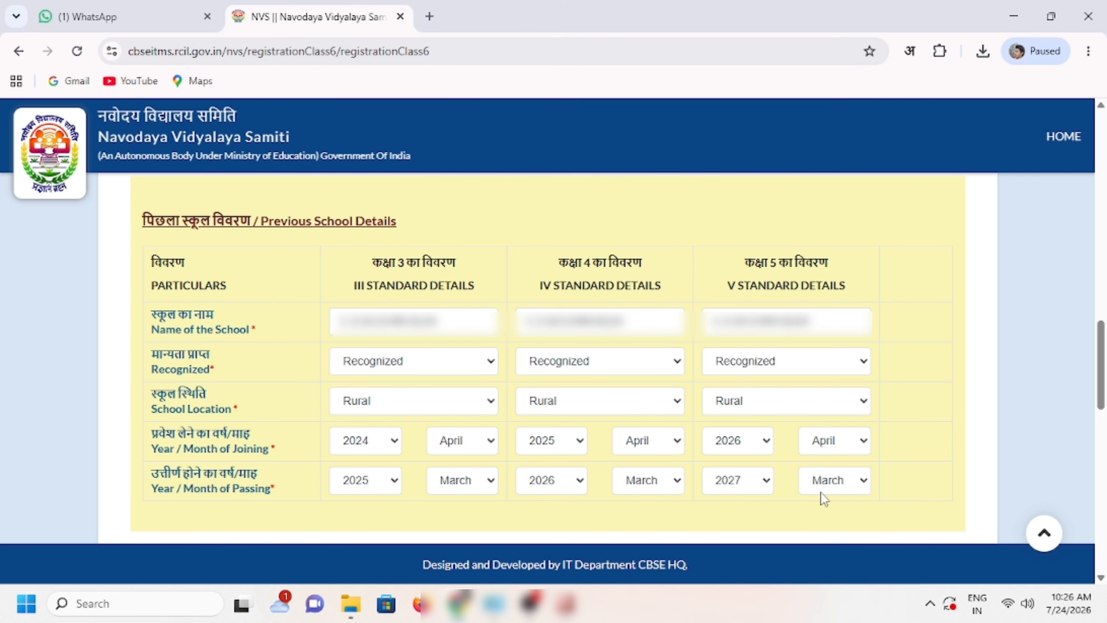
Step: Upload the candidate's photo from the Photo folder
scroll(172, 270, down, 5)
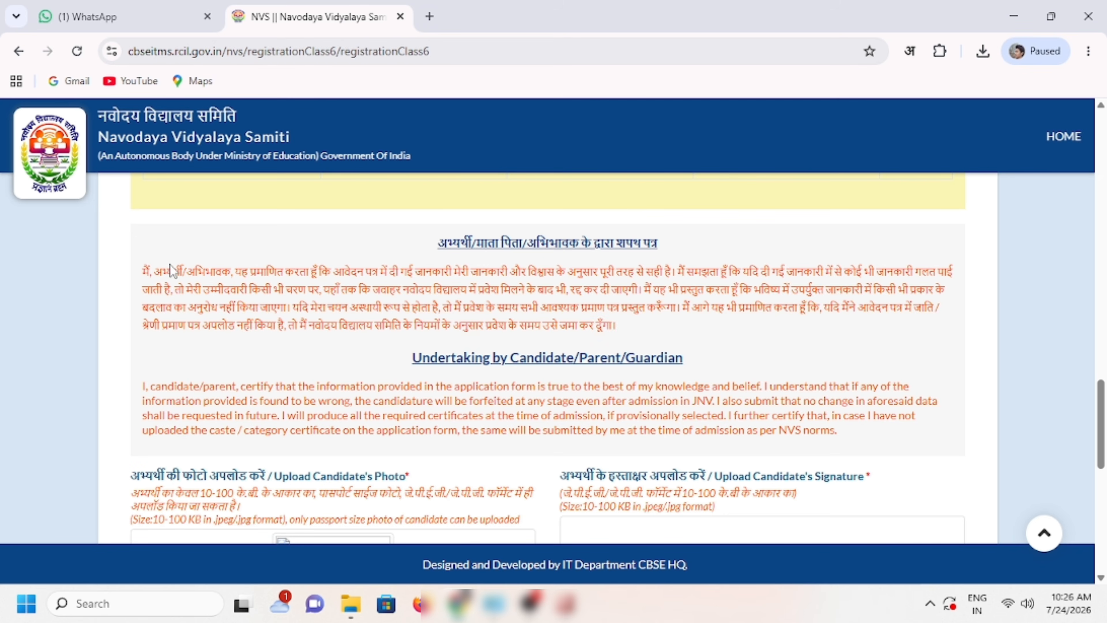
drag(1099, 445, 1104, 483)
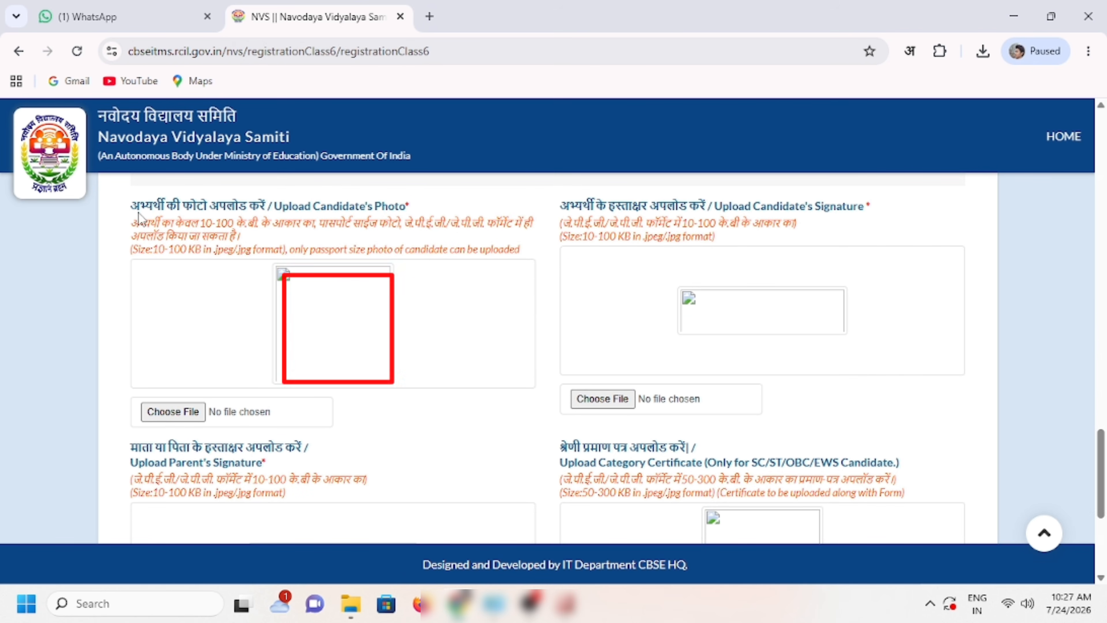
drag(131, 206, 408, 205)
click(418, 209)
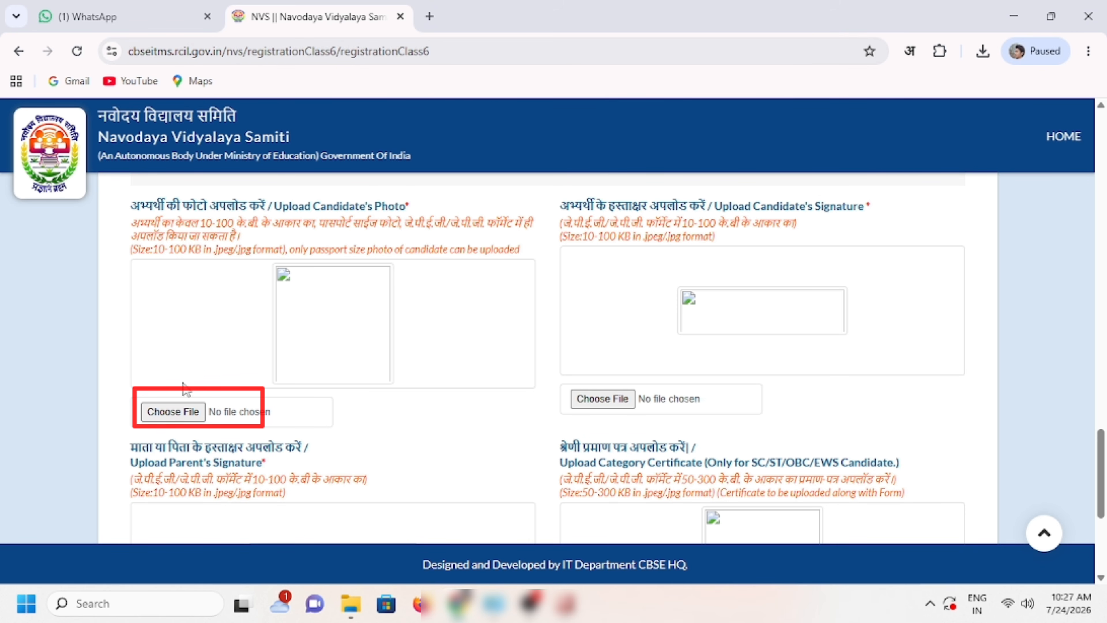
click(173, 411)
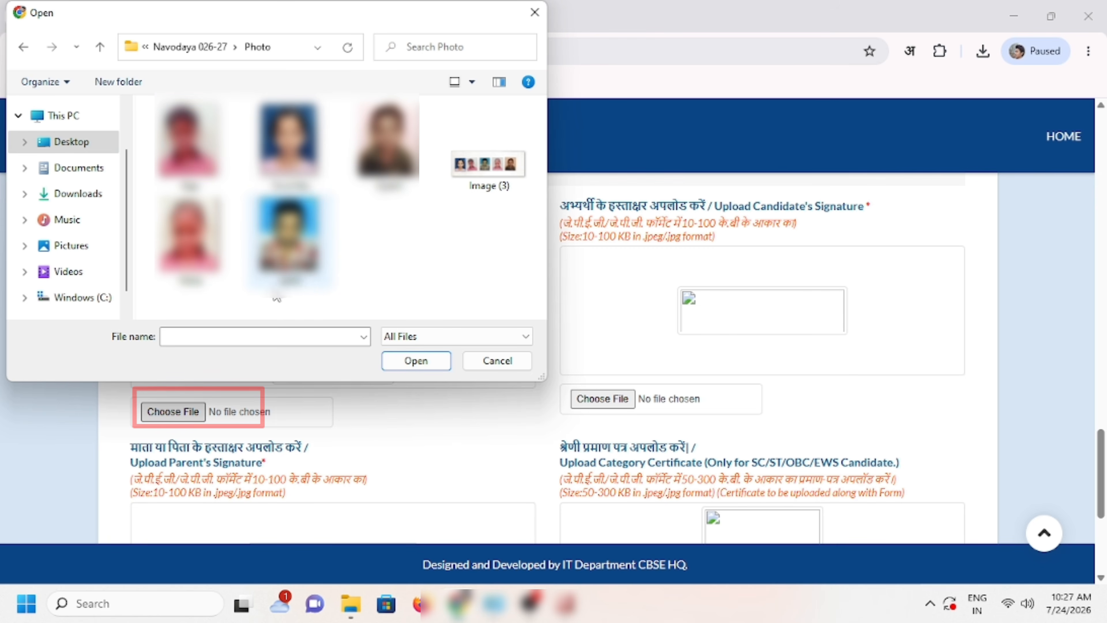
click(188, 140)
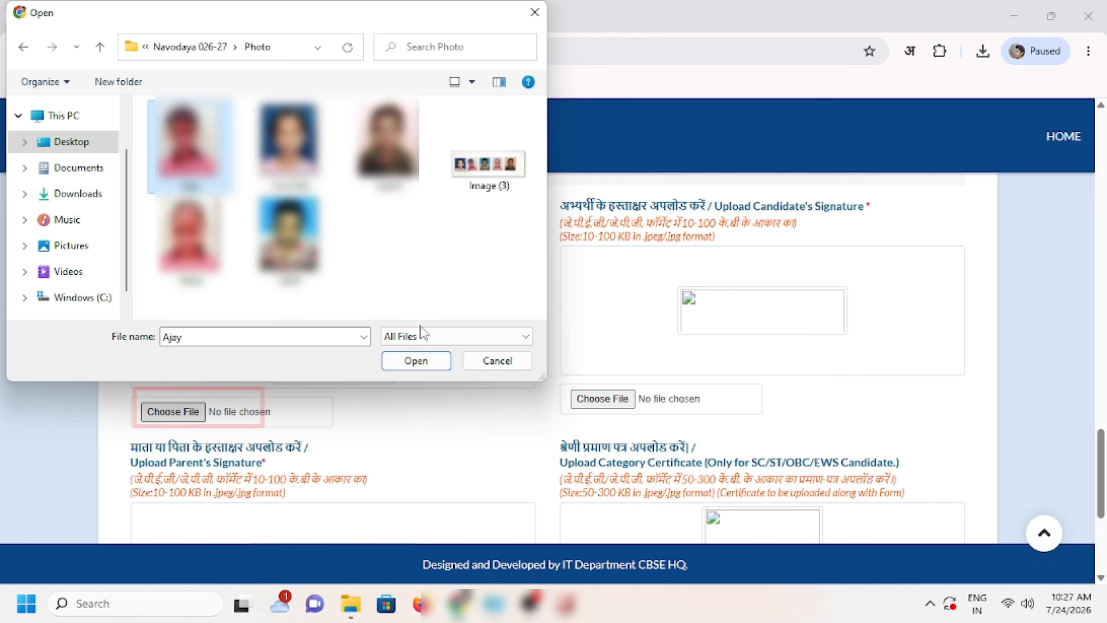
click(415, 360)
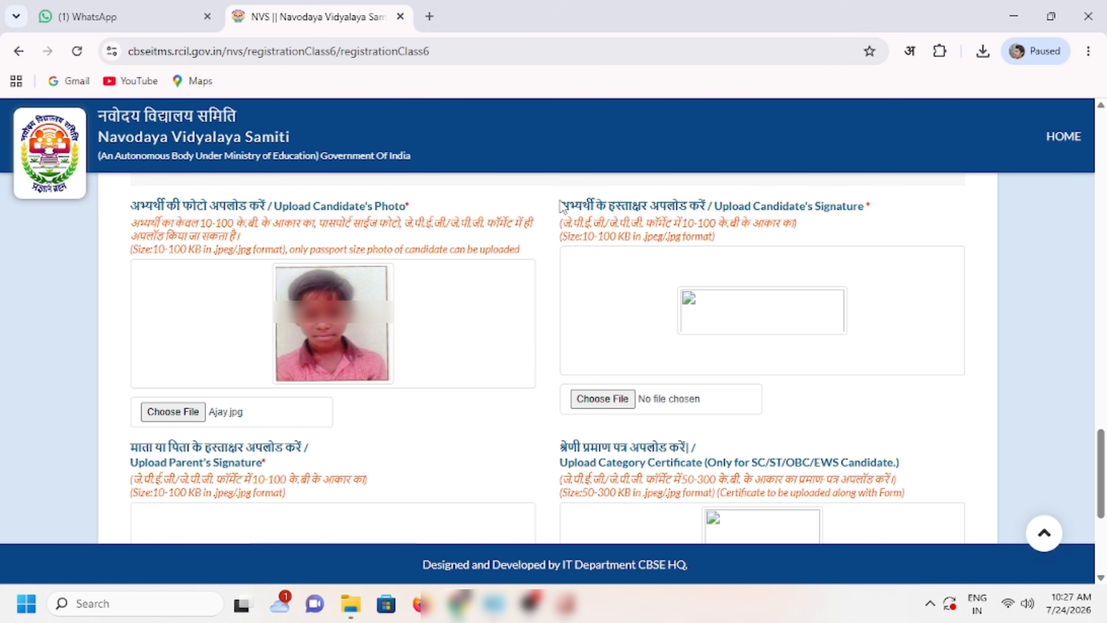
Step: Upload the candidate's signature image within the allowed file size range
drag(563, 205, 704, 208)
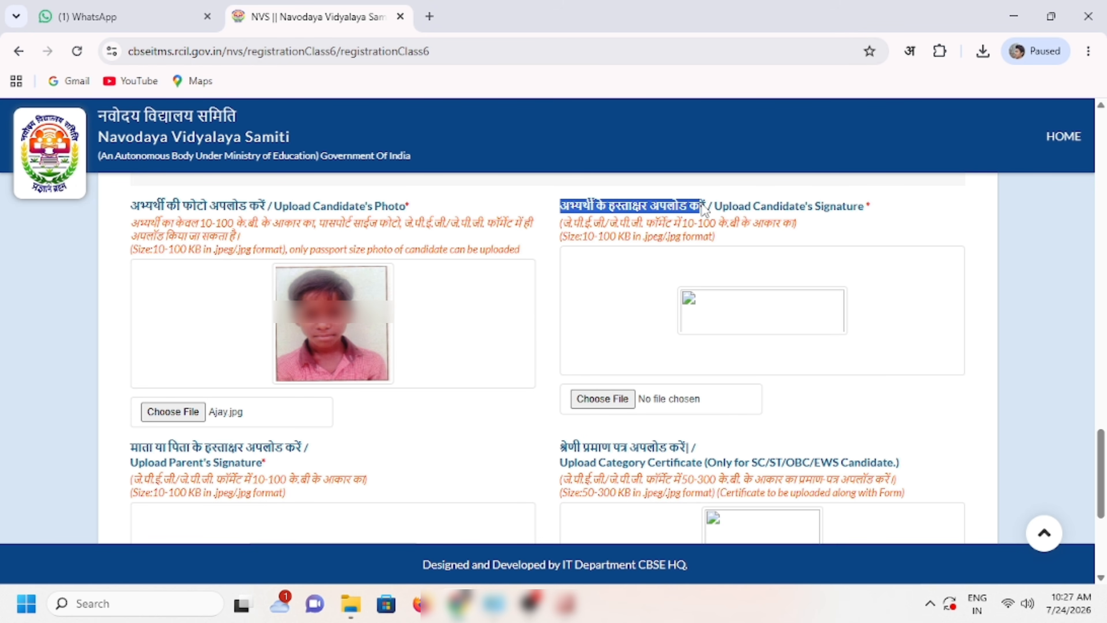
click(772, 228)
drag(681, 223, 708, 227)
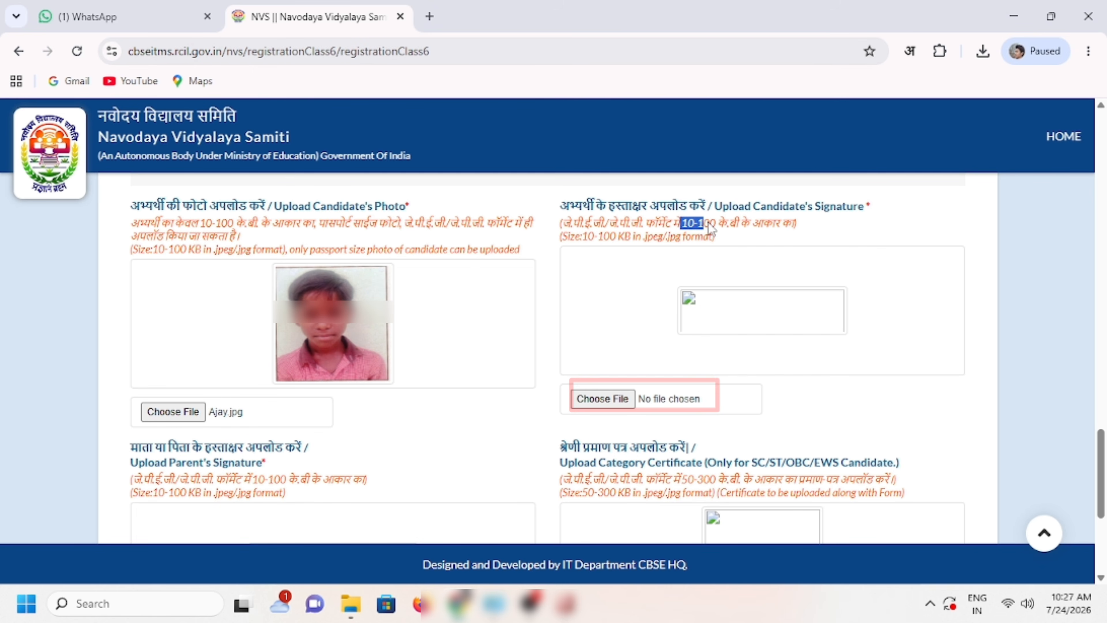
click(602, 398)
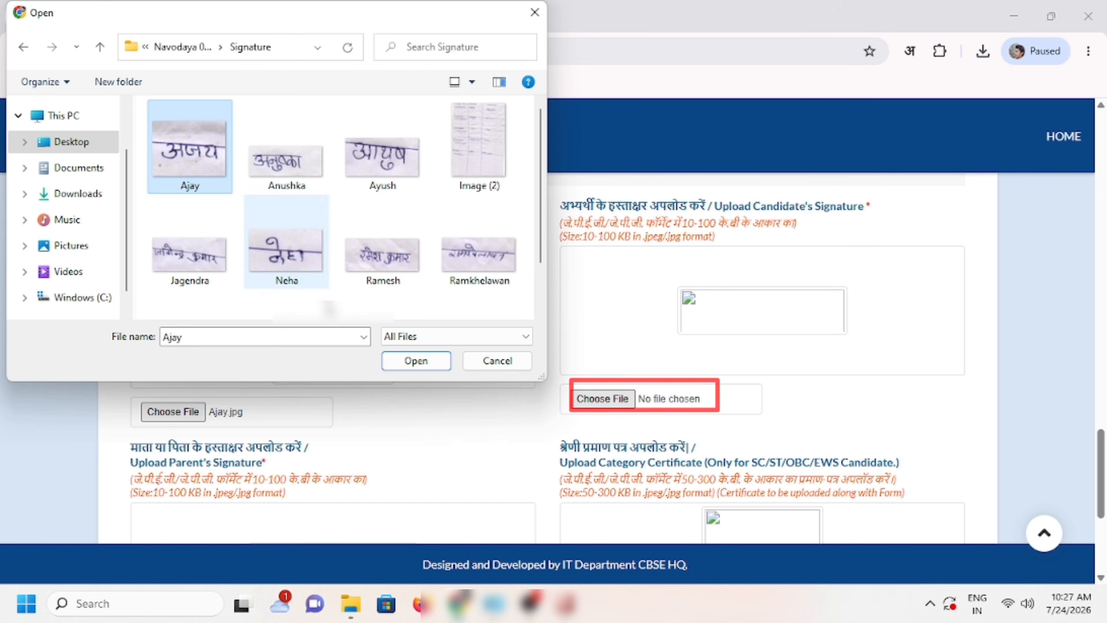
click(416, 361)
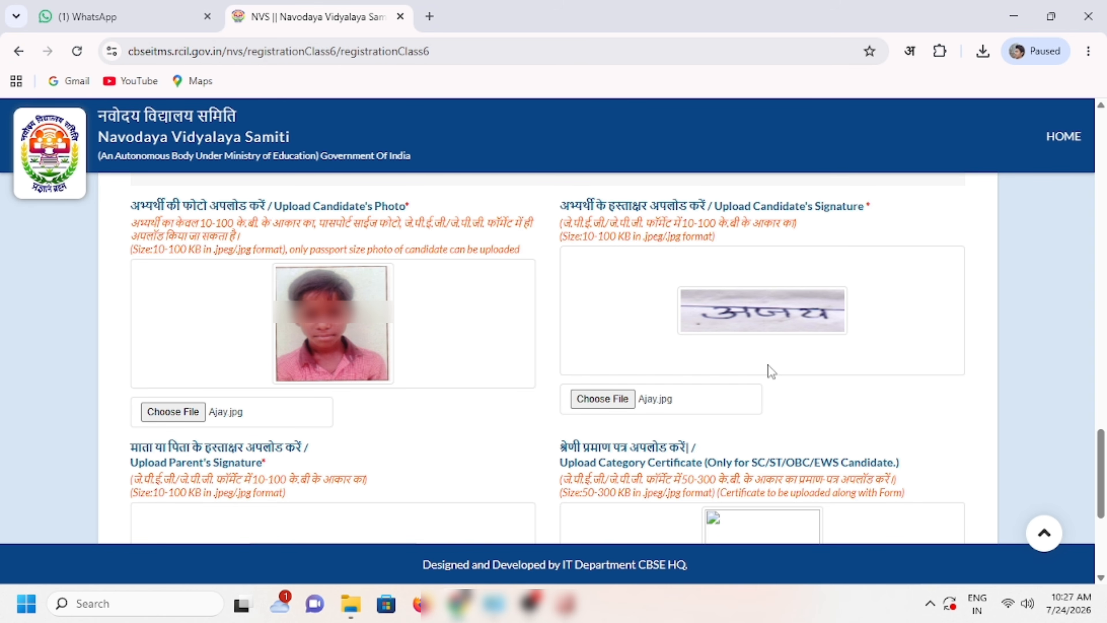
Step: Attach the parent's signature image from the Signature folder so its preview shows
scroll(768, 366, down, 5)
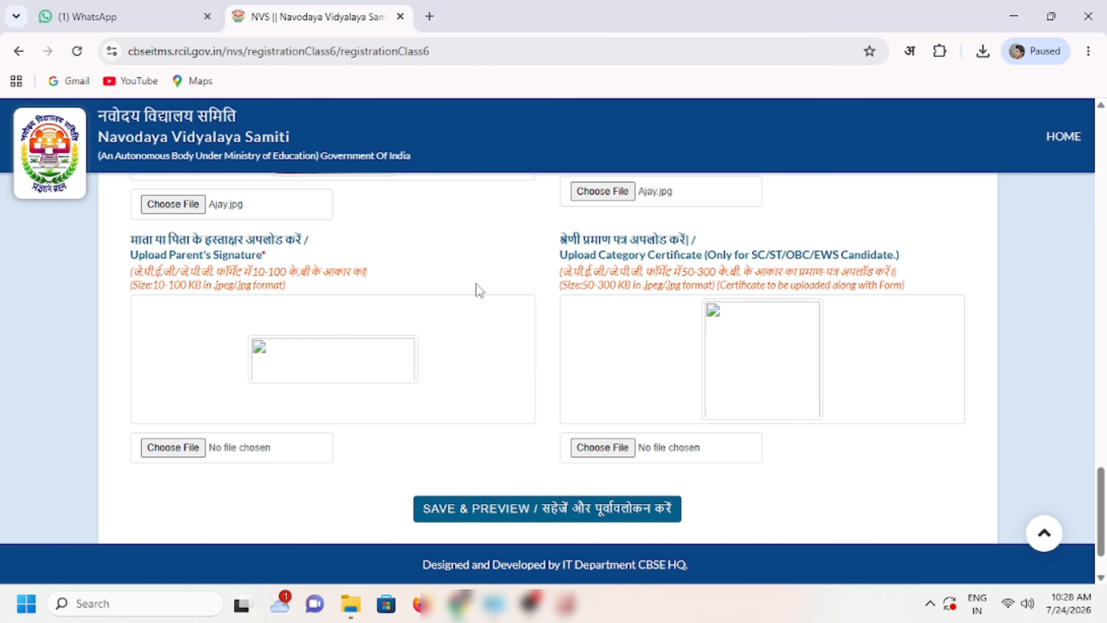
drag(132, 241, 310, 247)
click(321, 251)
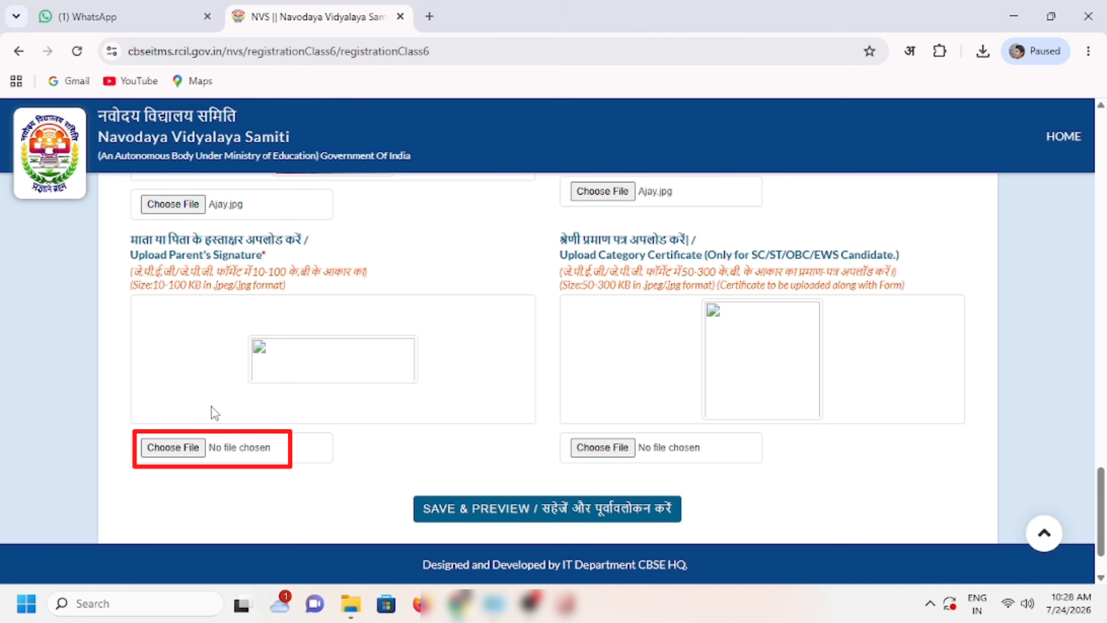
click(188, 448)
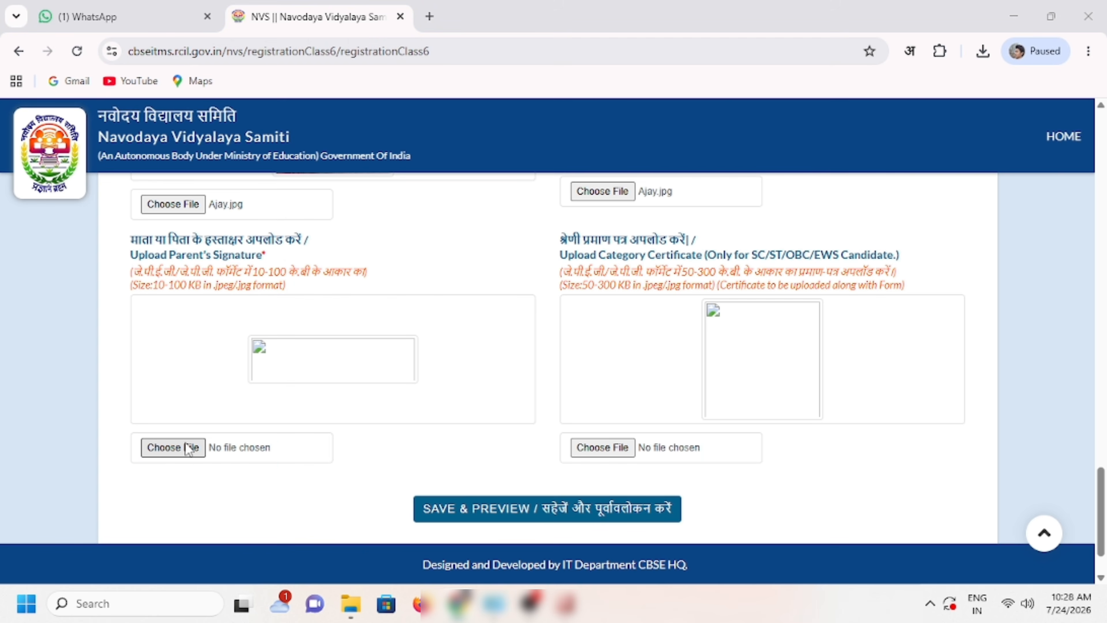
scroll(184, 284, down, 2)
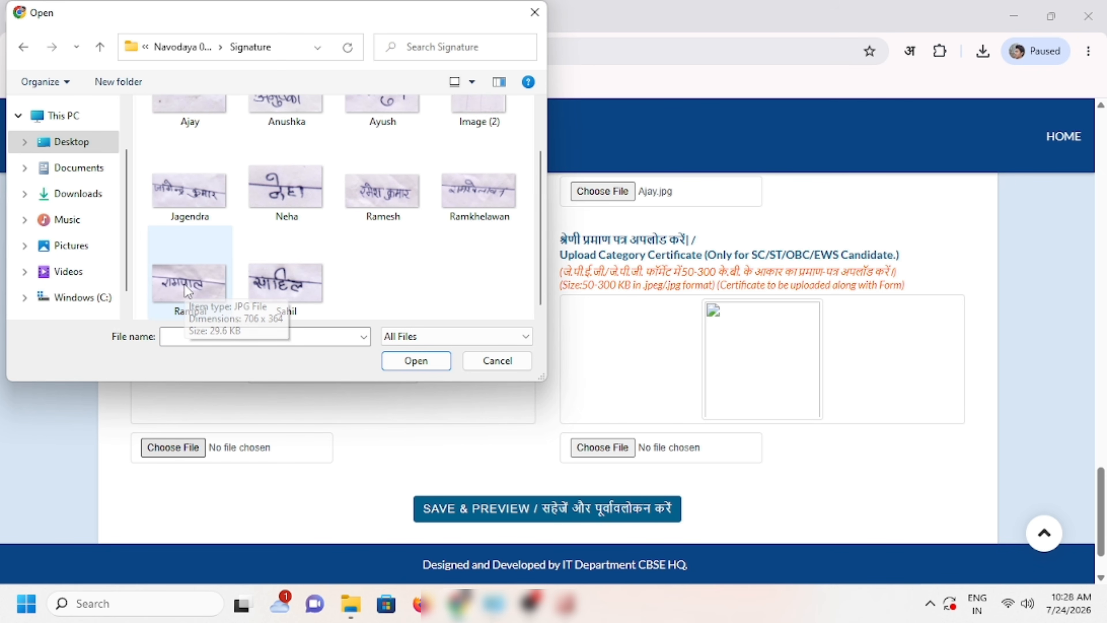
click(188, 290)
click(396, 359)
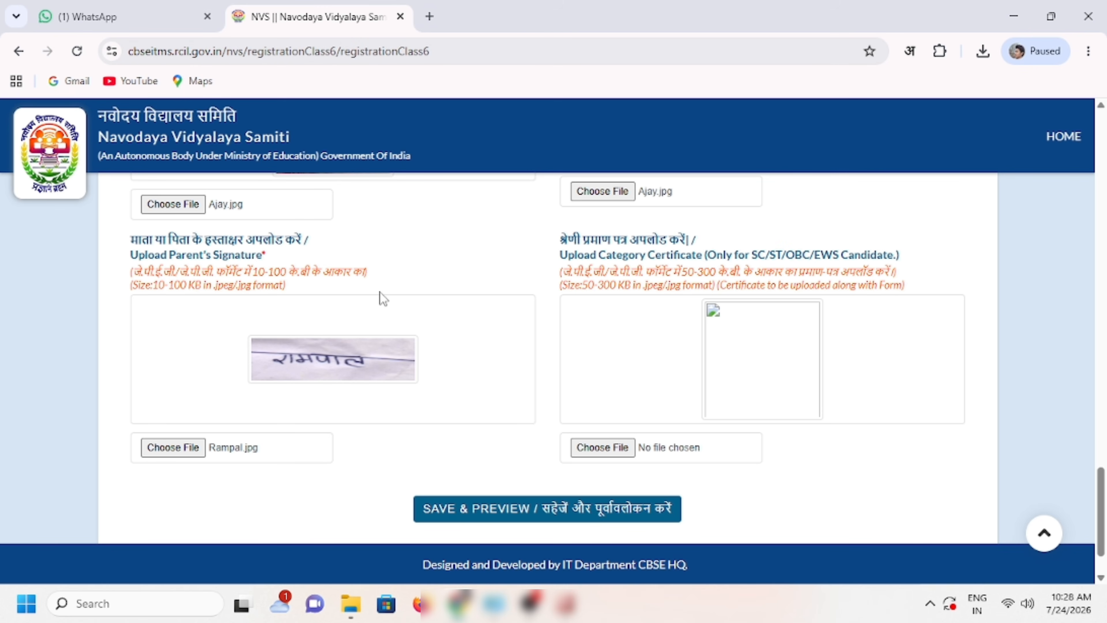
drag(562, 240, 707, 242)
click(737, 240)
Step: Save the form with SAVE & PREVIEW to open the Registration Preview
click(576, 512)
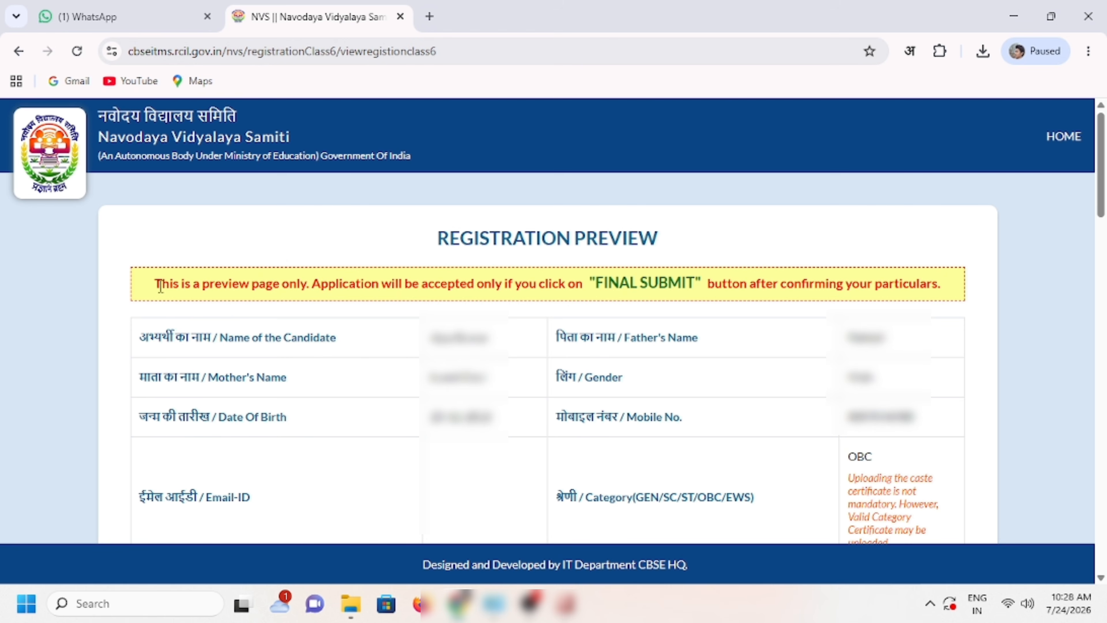
drag(161, 284, 930, 286)
click(933, 288)
Step: Review the preview and final-submit the application, confirming with OK
scroll(774, 349, down, 10)
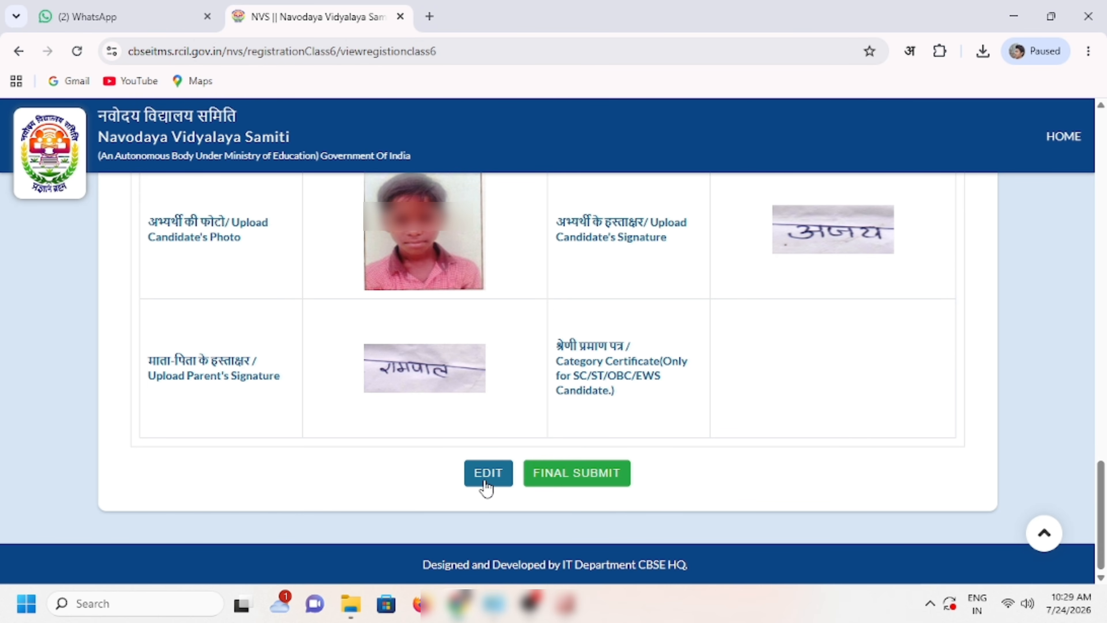
click(571, 480)
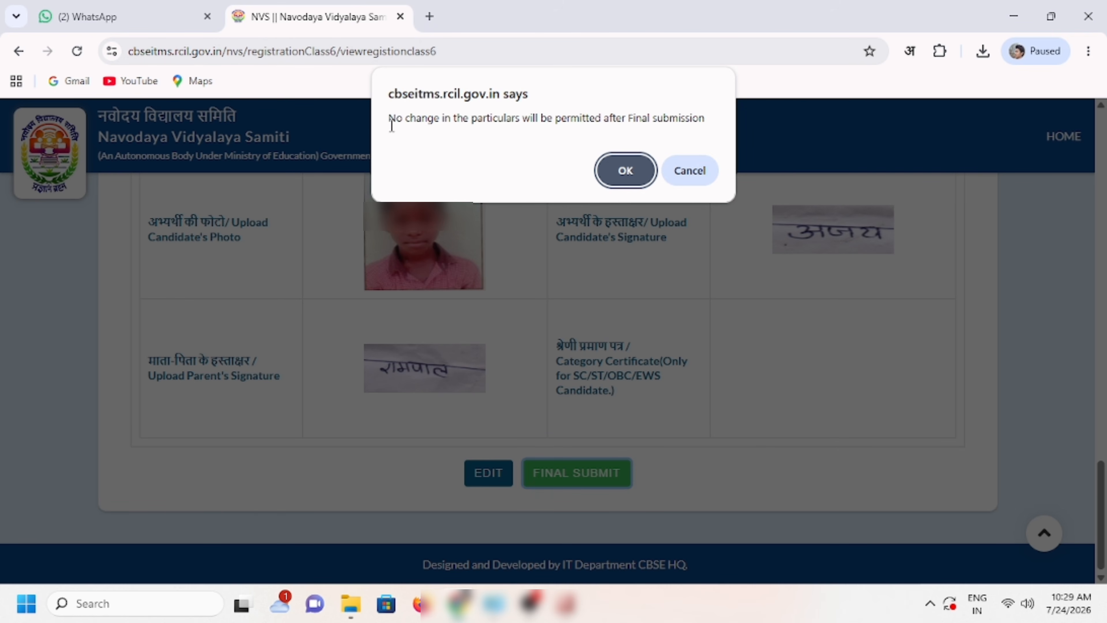
click(624, 171)
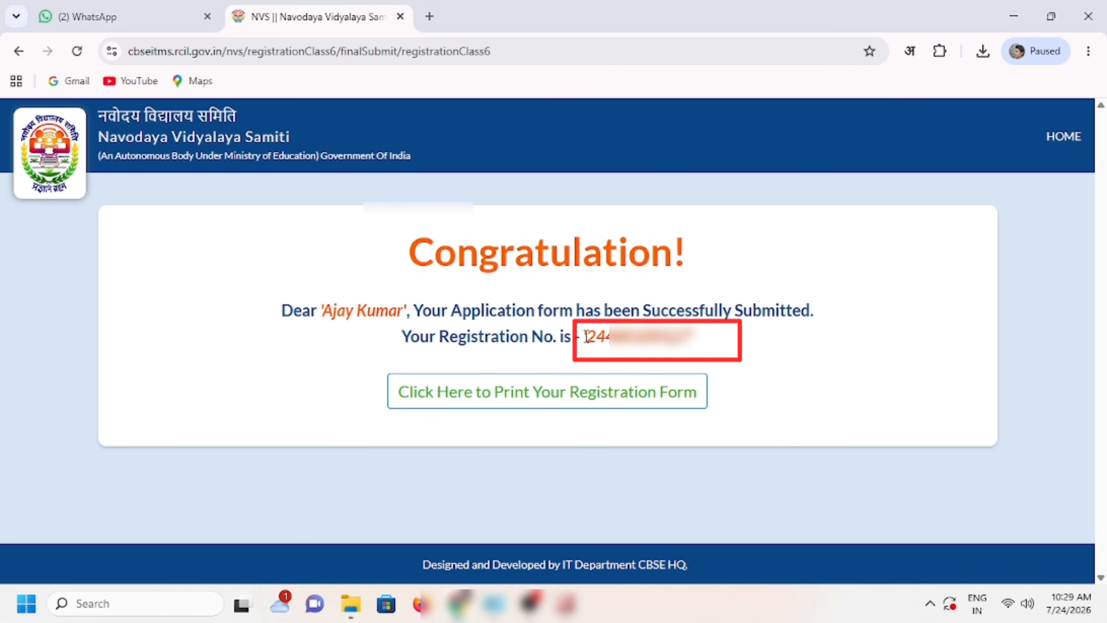
Step: Open the printable registration form and bring up its print dialog
click(631, 404)
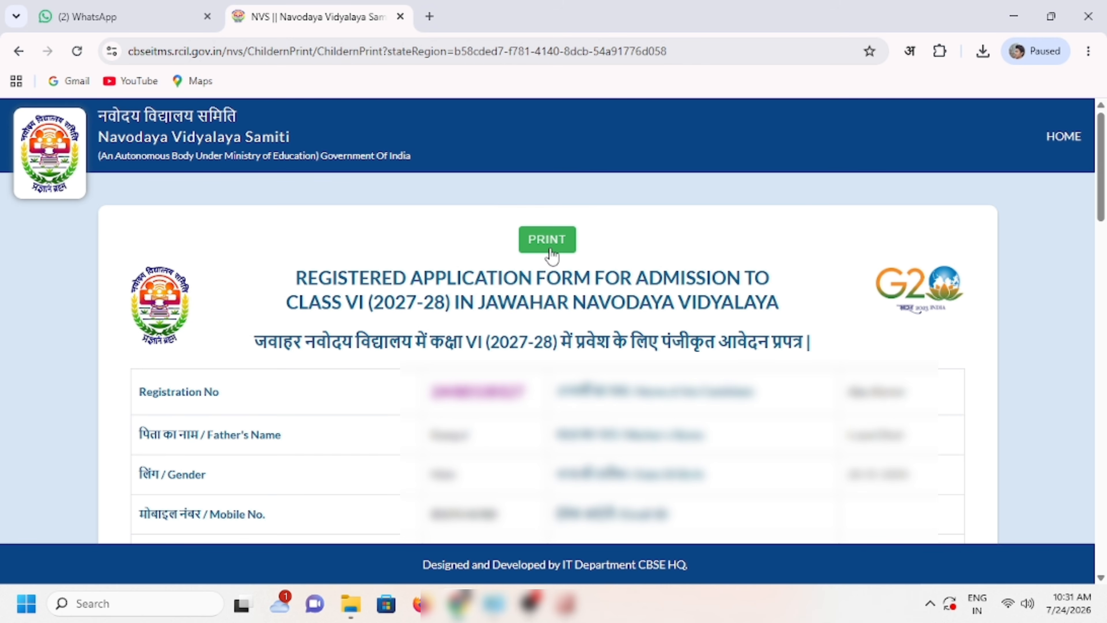
click(551, 249)
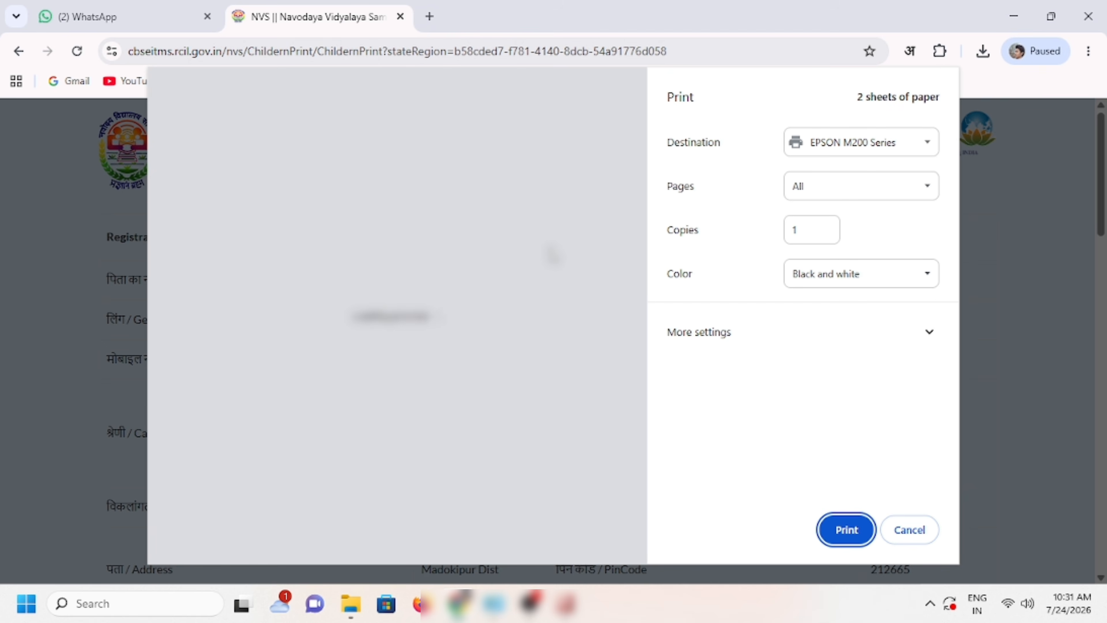